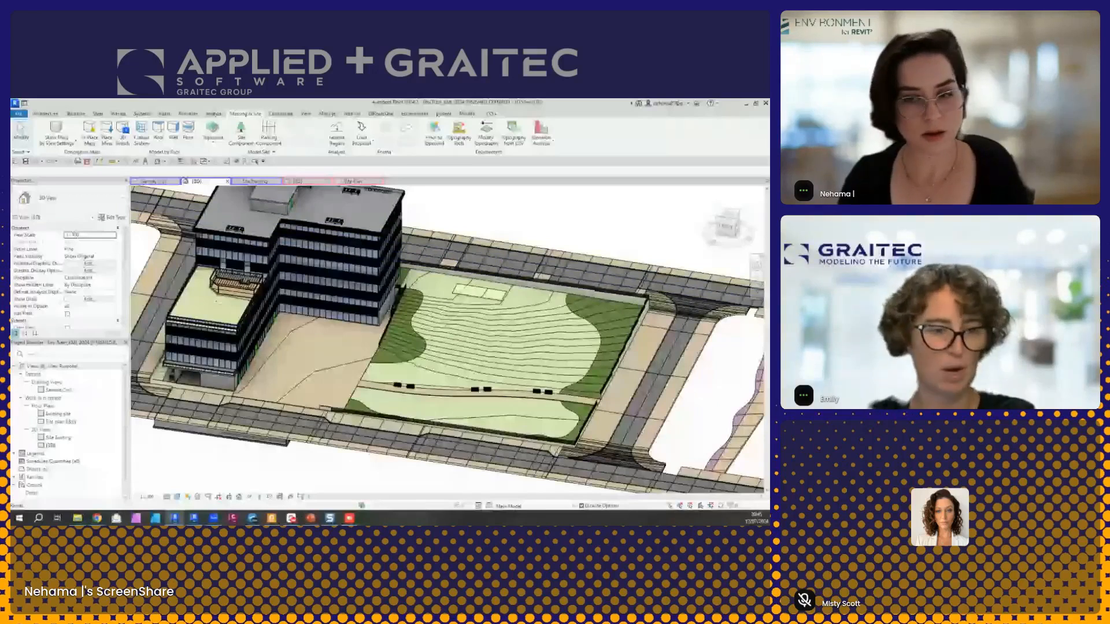
Step: Switch to the other open Revit project with the triangular playground site in its 3D view
middle_click_drag(318, 460, 387, 458)
scroll(332, 455, "down", 1)
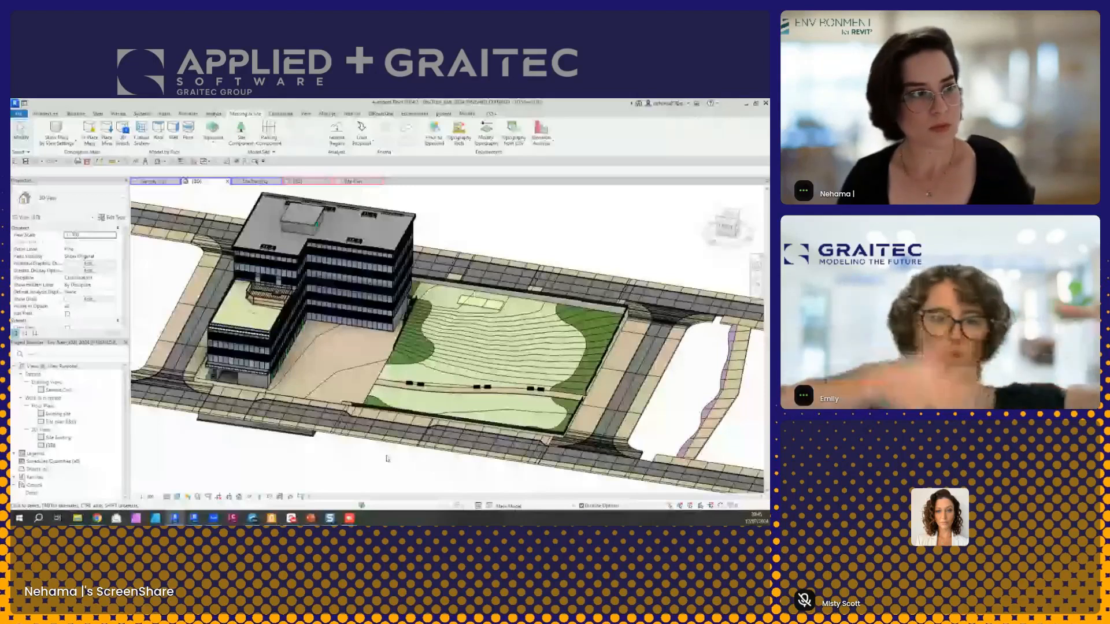
left_click(197, 519)
left_click(219, 172)
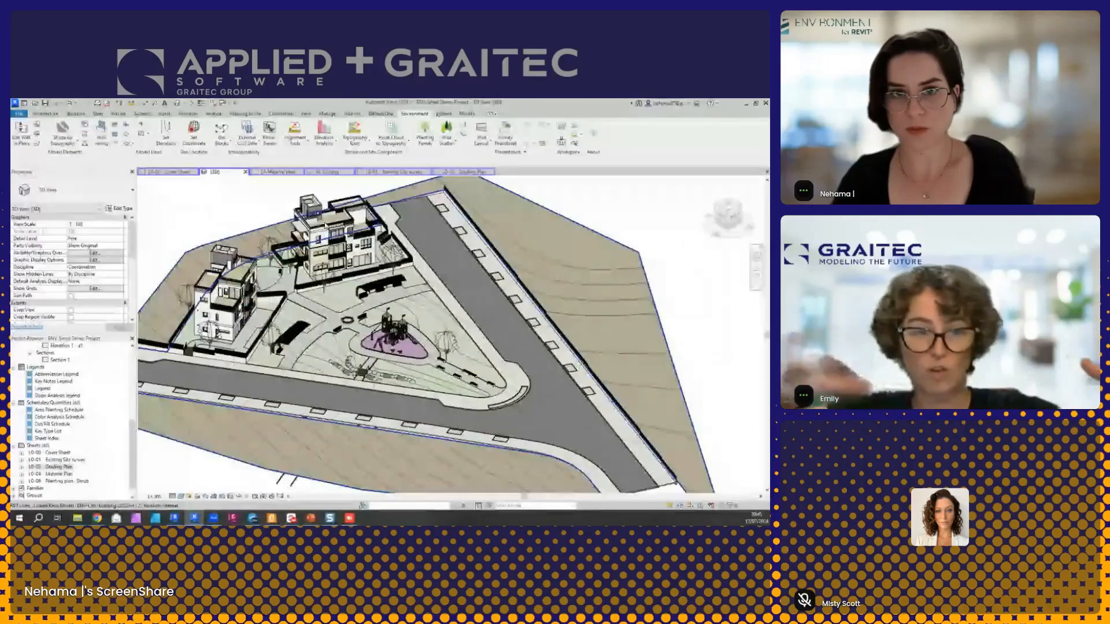
Step: Temporarily isolate the terrain surrounding the playground site and view it from a low angle to check its thickness
left_click(577, 304)
left_click(239, 496)
left_click(249, 470)
scroll(199, 459, "down", 3)
middle_click_drag(473, 436, 405, 469, "shift")
left_click(410, 348)
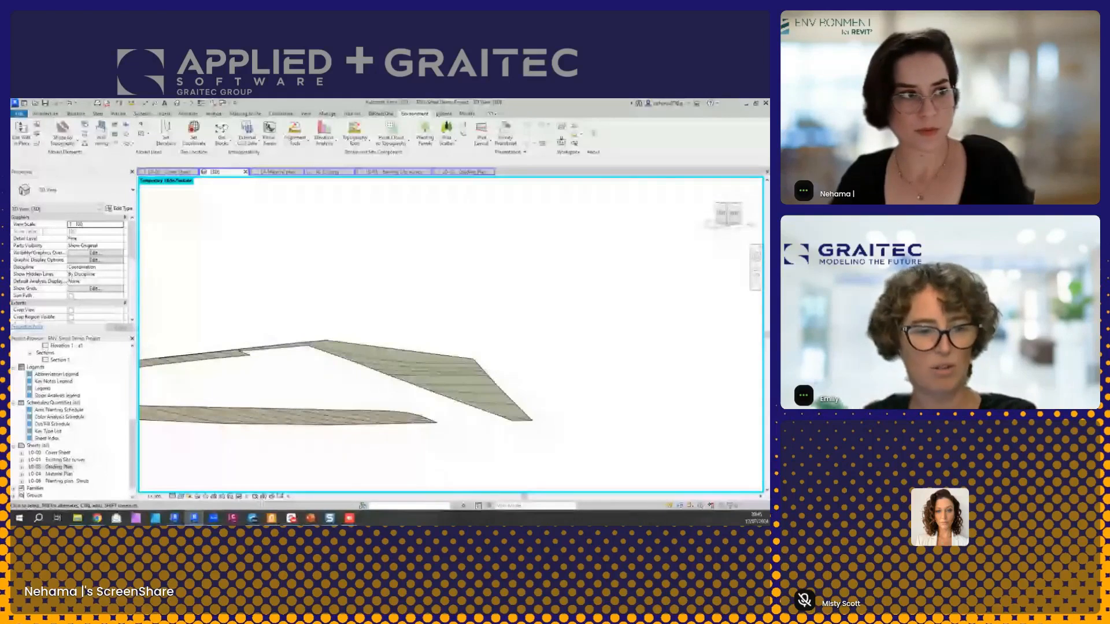
left_click(504, 417)
mouse_move(594, 409)
middle_mouse_down("shift")
mouse_move(545, 373)
mouse_move(588, 417)
middle_mouse_up("shift")
left_click(589, 416)
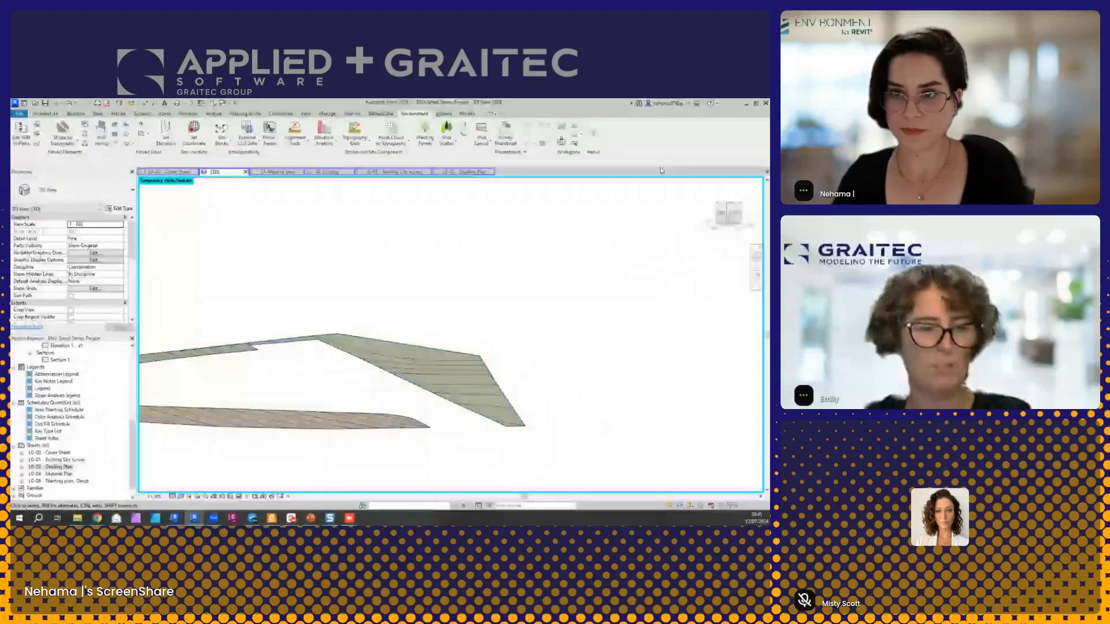
Step: Return to the office building site project and temporarily isolate the bent paved strip beyond the side road
left_click(745, 104)
left_click(712, 381)
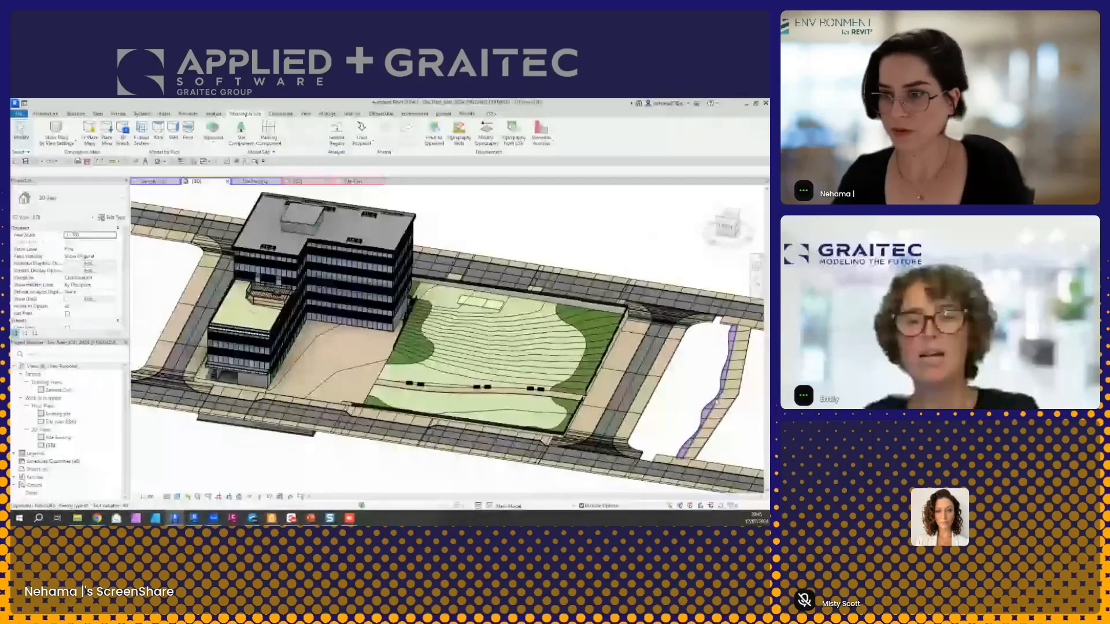
left_click(249, 497)
left_click(299, 471)
Step: Fit a section box around the isolated paved strip and cut back its near end to expose the material layers
middle_click_drag(727, 461, 502, 417)
left_click(268, 143)
left_click(418, 471)
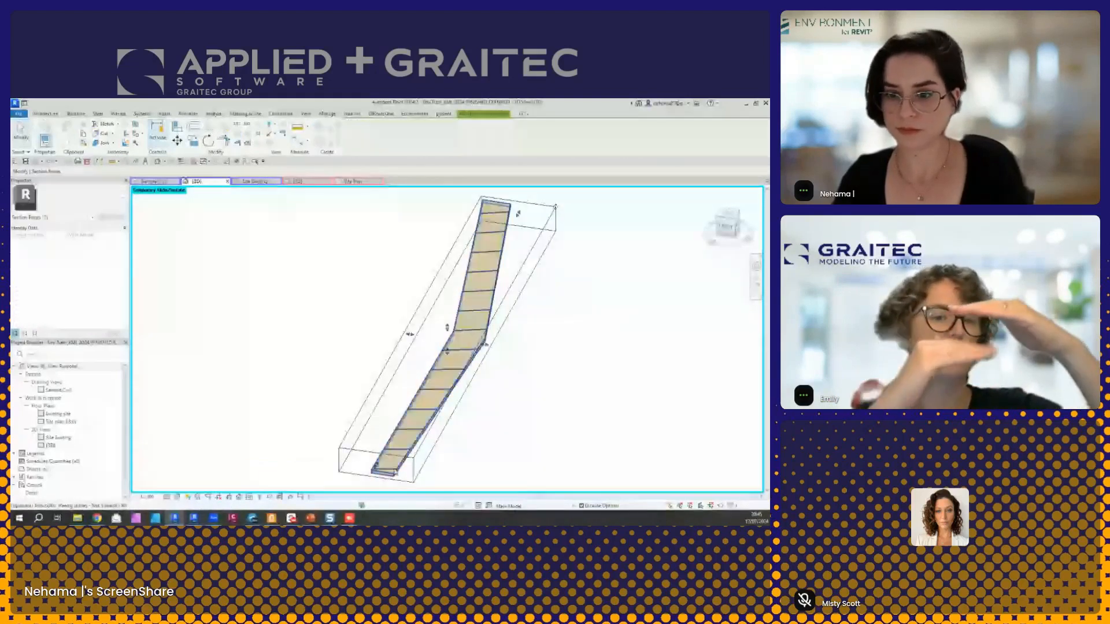
left_click_drag(377, 464, 409, 408)
scroll(456, 442, "up", 1)
middle_click_drag(454, 442, 651, 376, "shift")
left_click(652, 377)
scroll(535, 352, "up", 7)
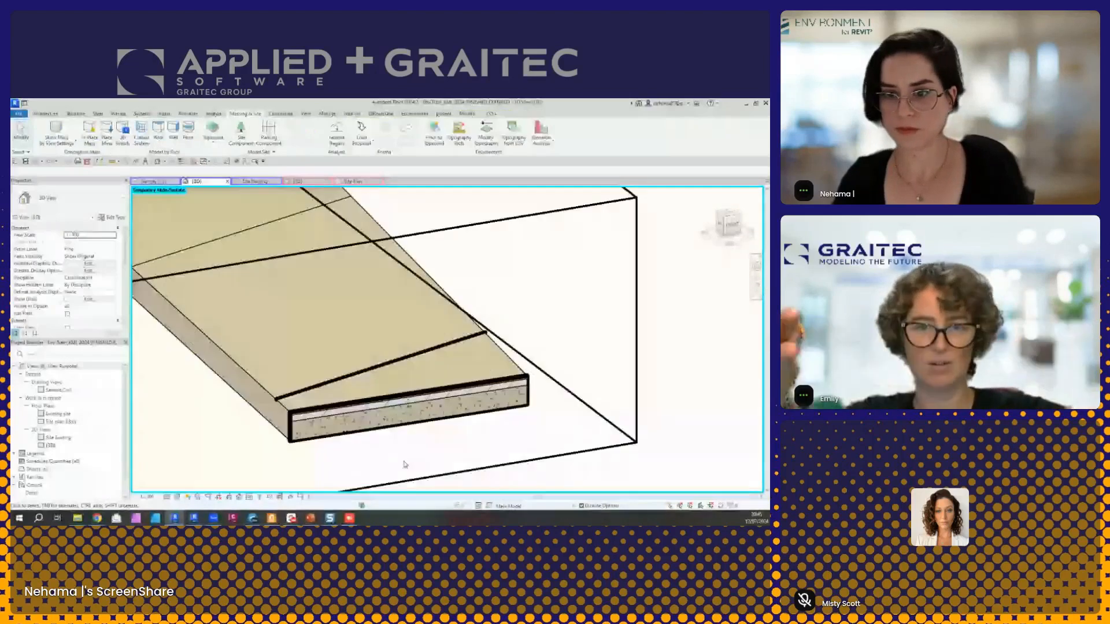
scroll(404, 462, "up", 1)
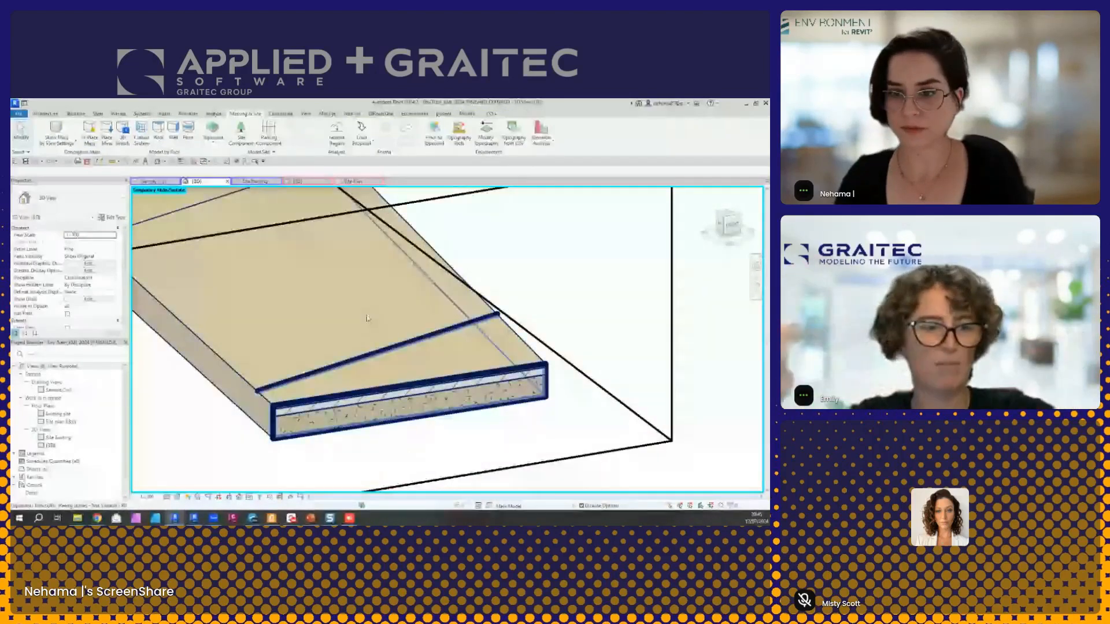
Step: Inspect the layer structure of the paved strip's toposolid type, then close its type settings without changes
left_click(242, 355)
left_click(116, 218)
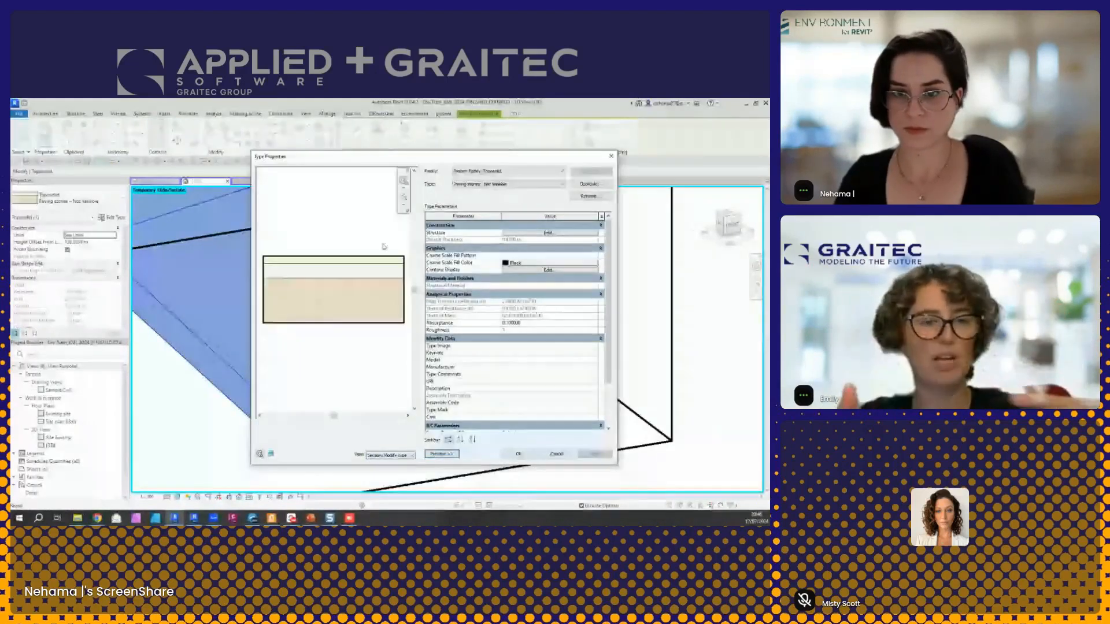
left_click(548, 233)
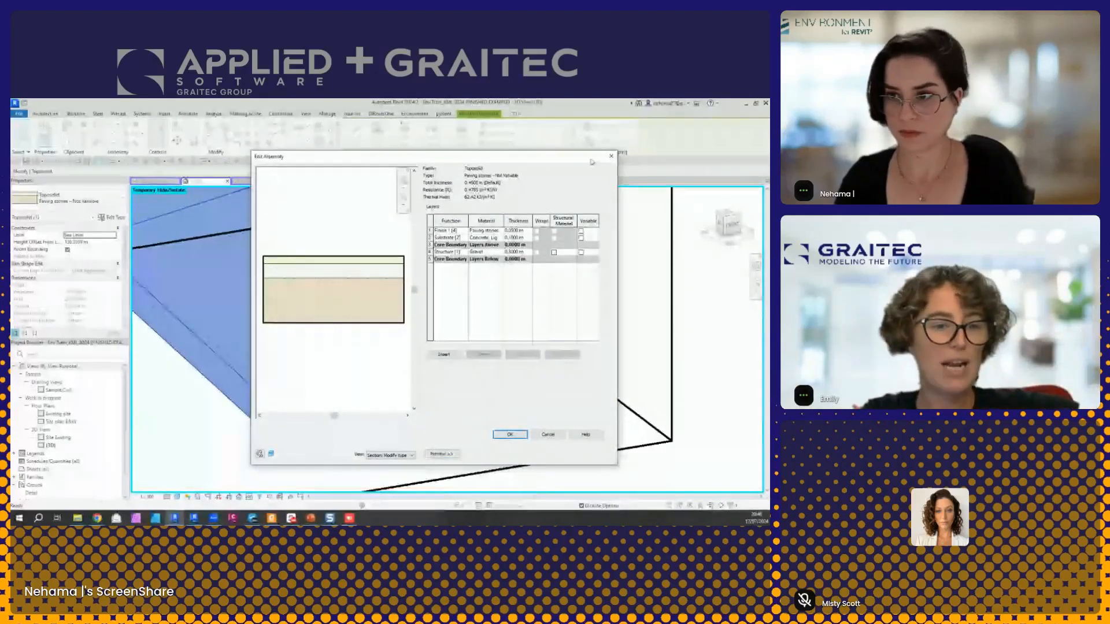
left_click(611, 156)
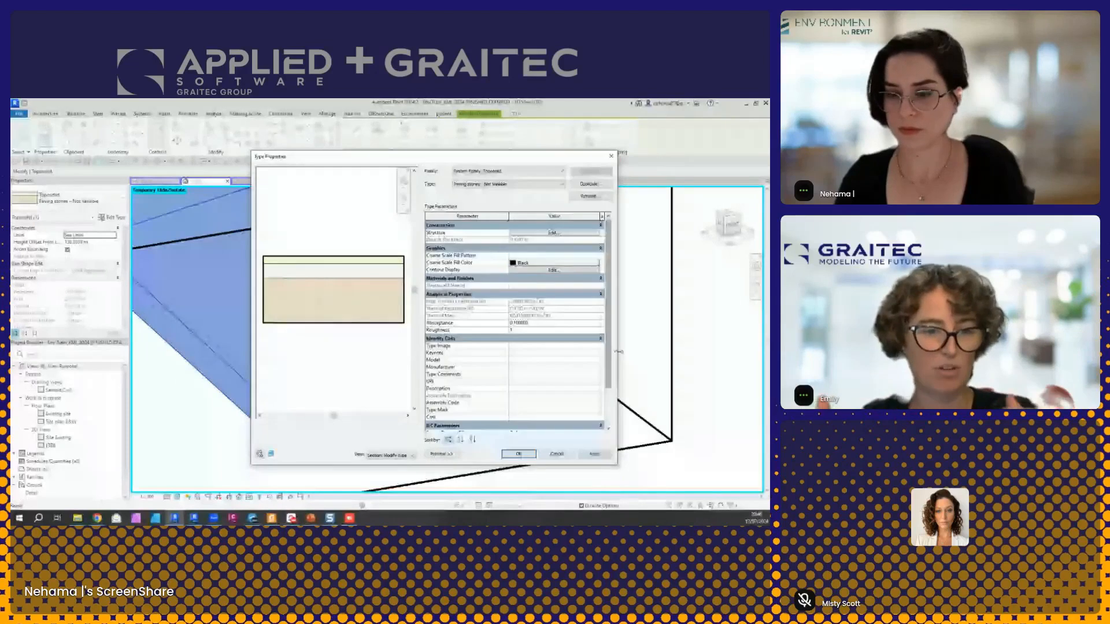
left_click(559, 455)
left_click(579, 428)
Step: Turn off the 3D view's section box and reset the temporary isolation to restore the whole site
scroll(581, 428, "down", 4)
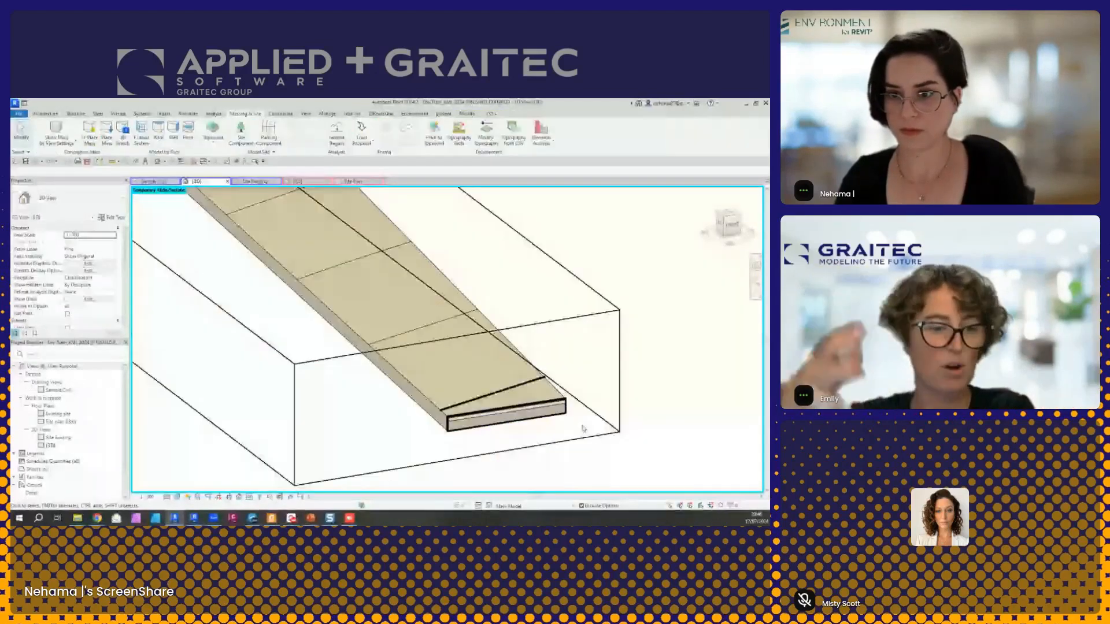
scroll(544, 438, "down", 3)
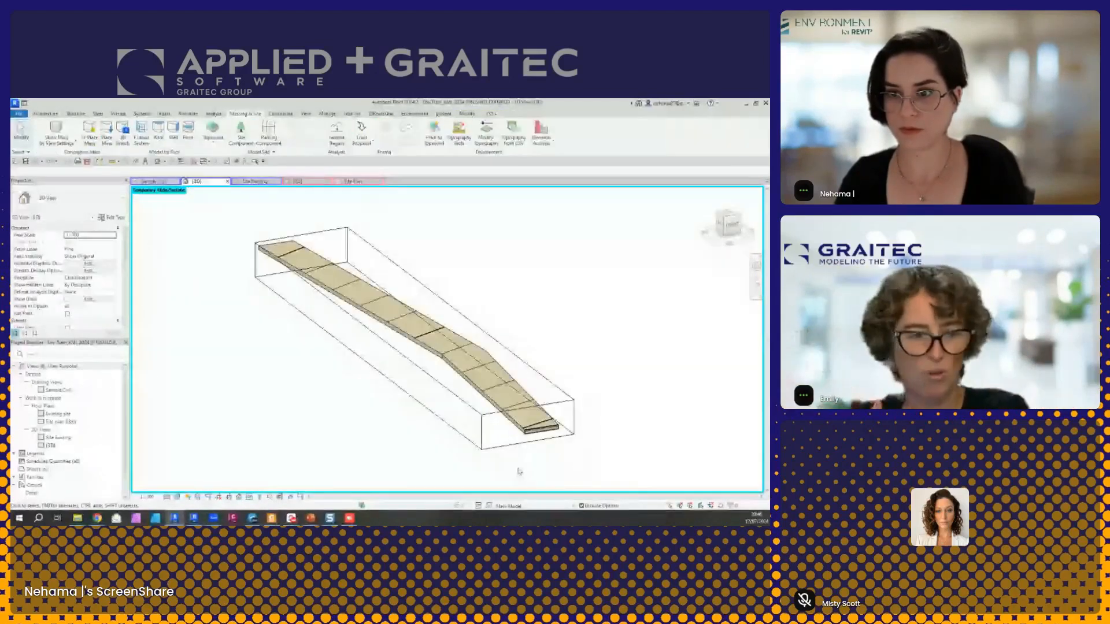
scroll(71, 313, "down", 5)
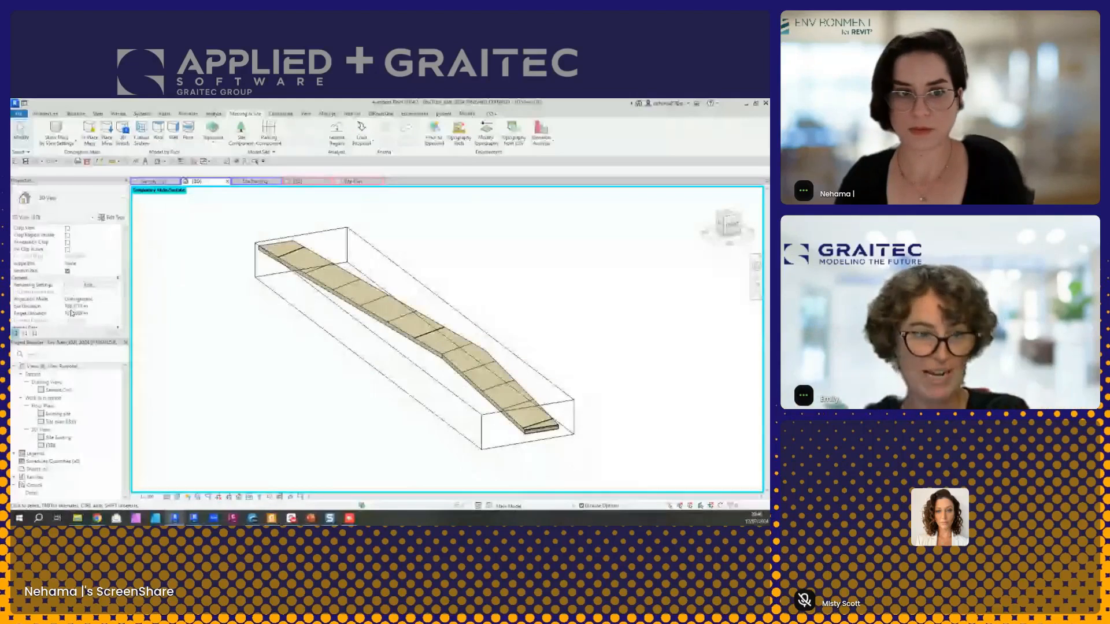
left_click(67, 270)
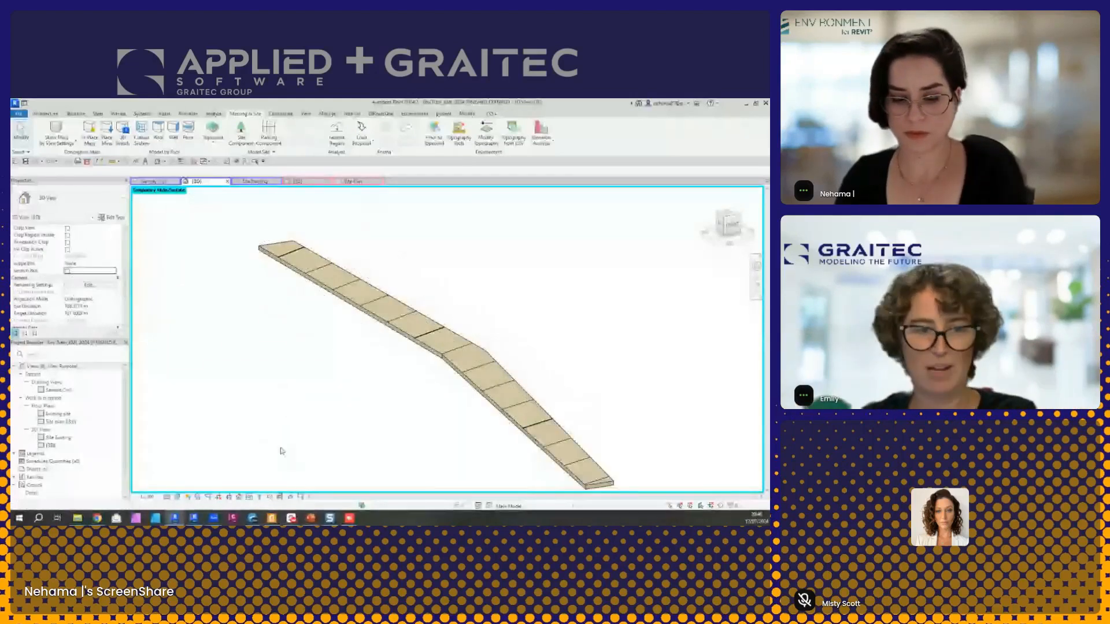
key("h")
key("r")
scroll(404, 392, "down", 2)
scroll(453, 449, "down", 3)
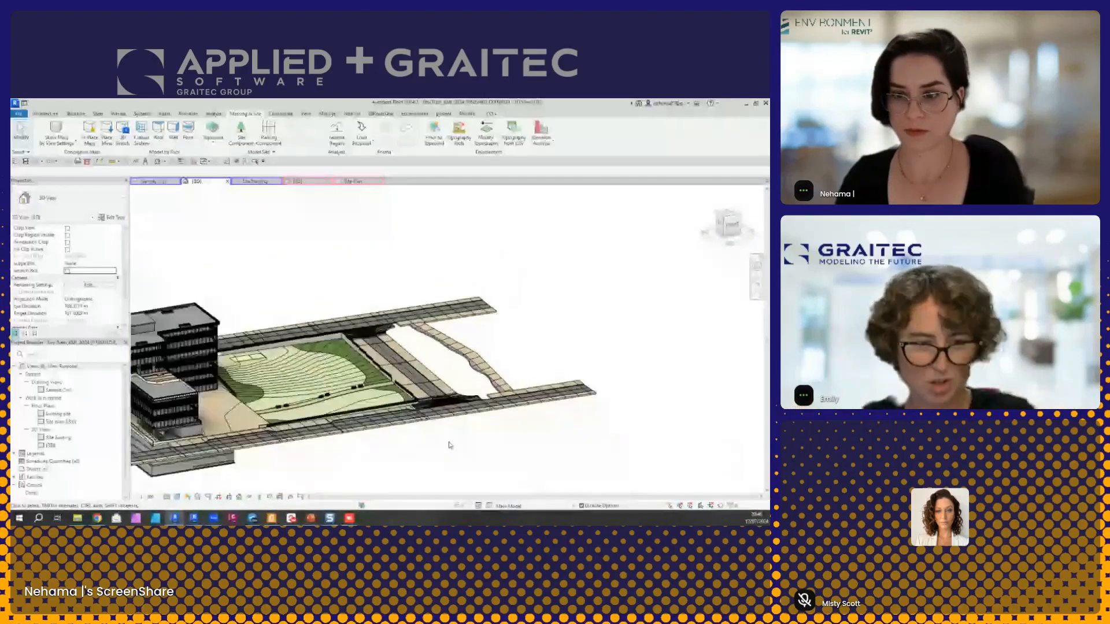
middle_click_drag(451, 448, 384, 464, "shift")
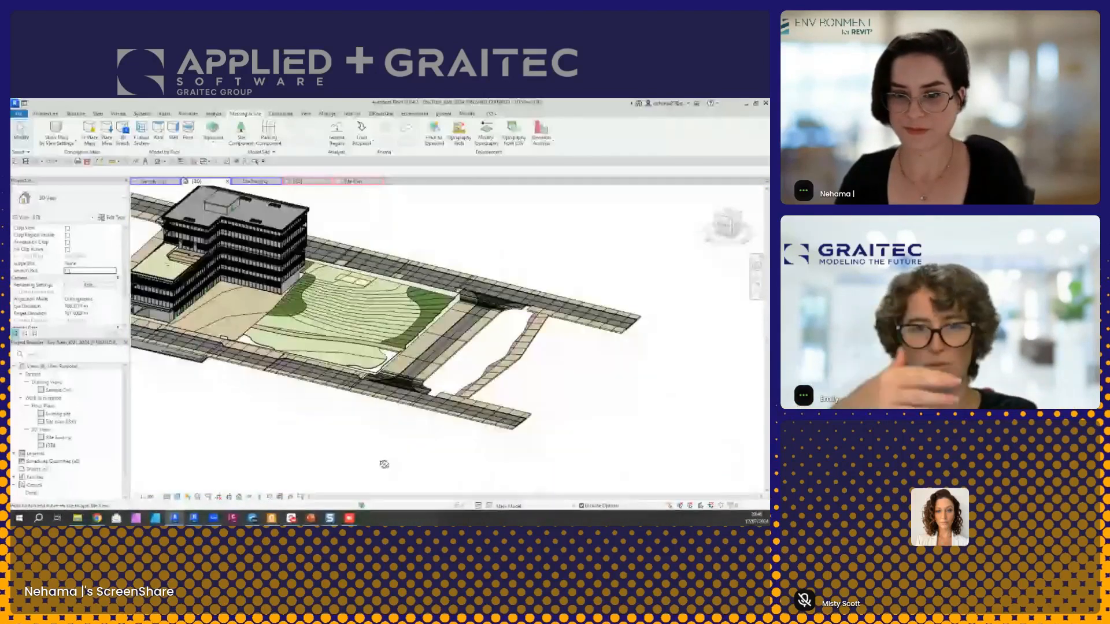
scroll(487, 390, "up", 4)
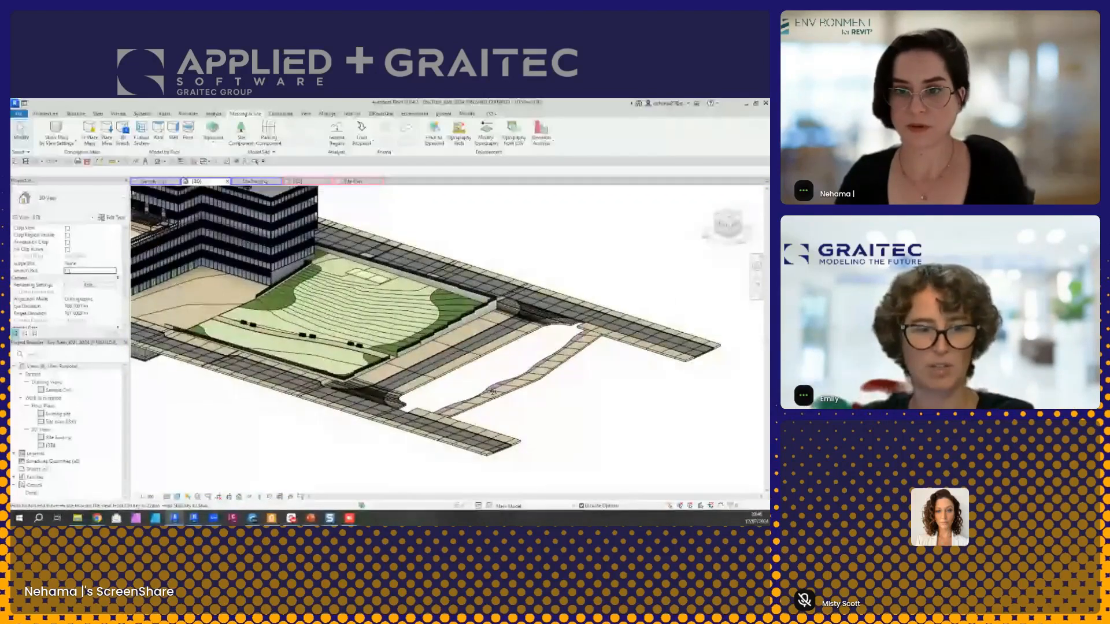
Step: Create a section box around the selected site elements and pull its side face inward to cut across the lawn
left_click_drag(536, 232, 293, 439)
left_click(271, 144)
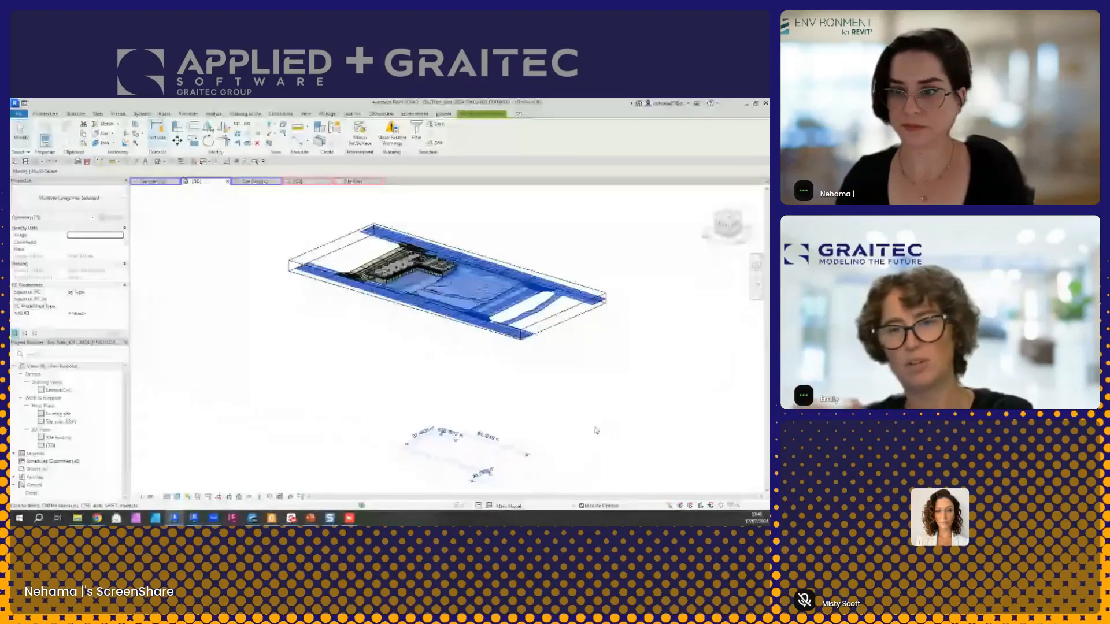
left_click(567, 319)
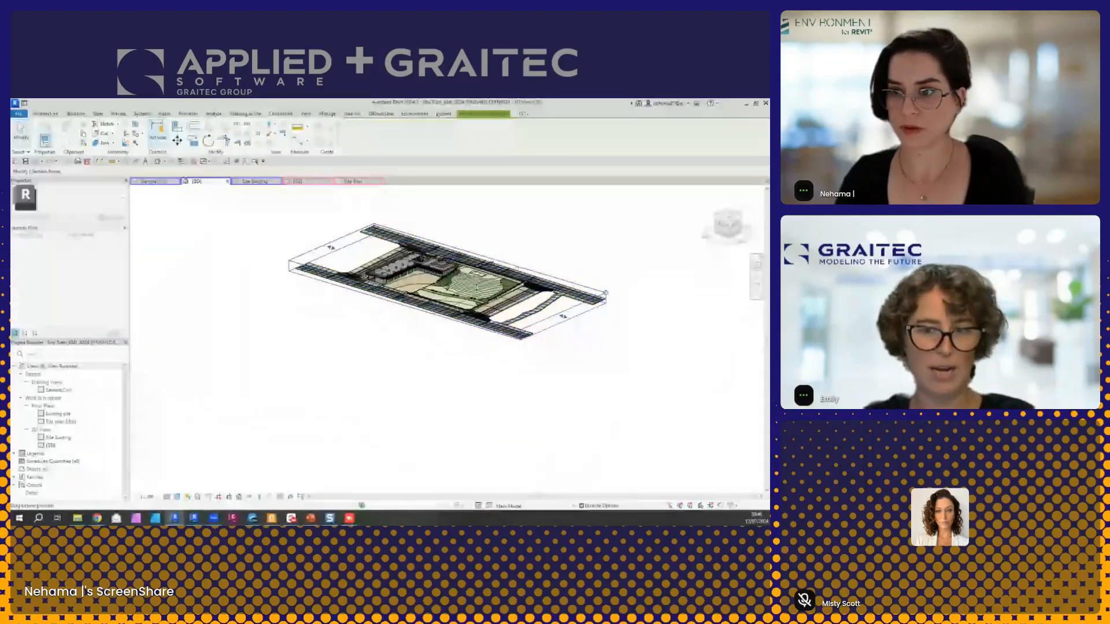
scroll(294, 399, "up", 5)
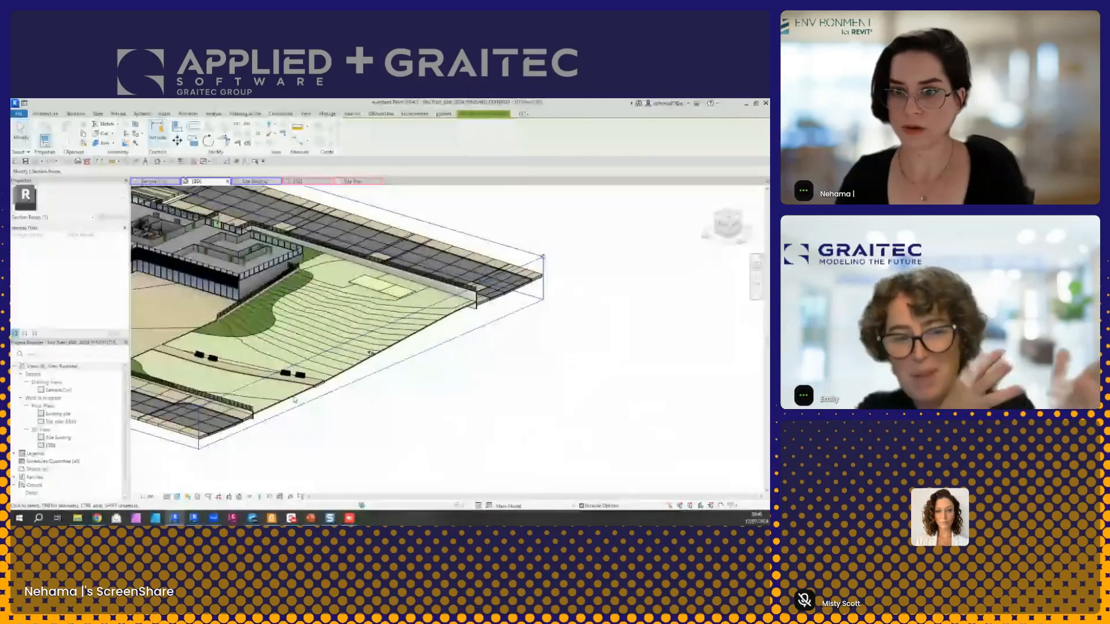
Step: Examine the cut edge of the site along the lawn, retaining walls, road and bench path
scroll(294, 399, "up", 3)
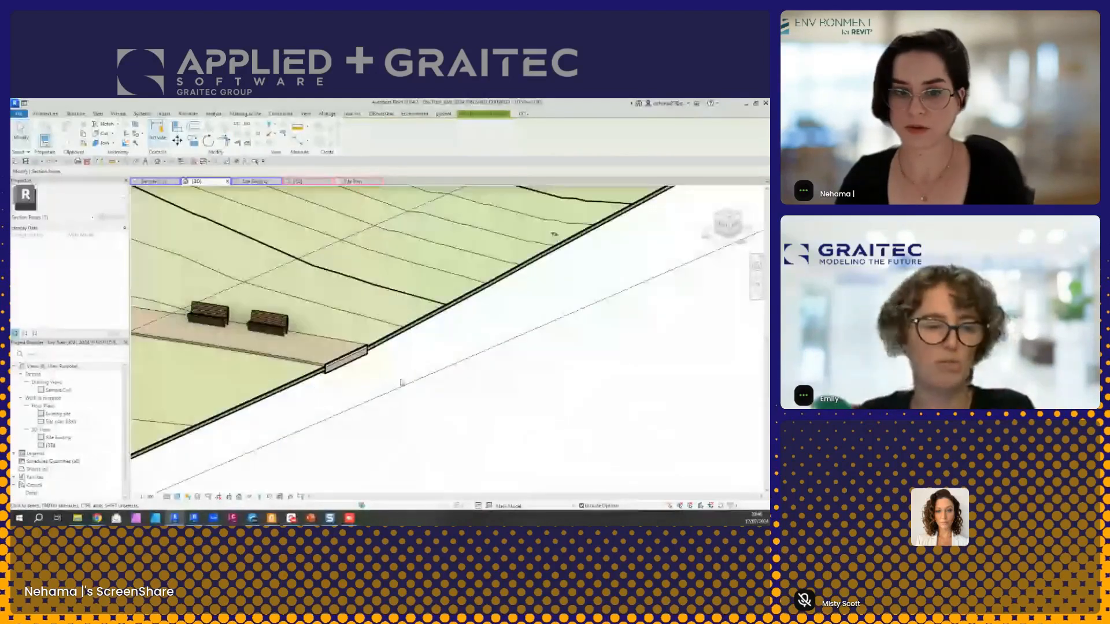
scroll(441, 435, "down", 4)
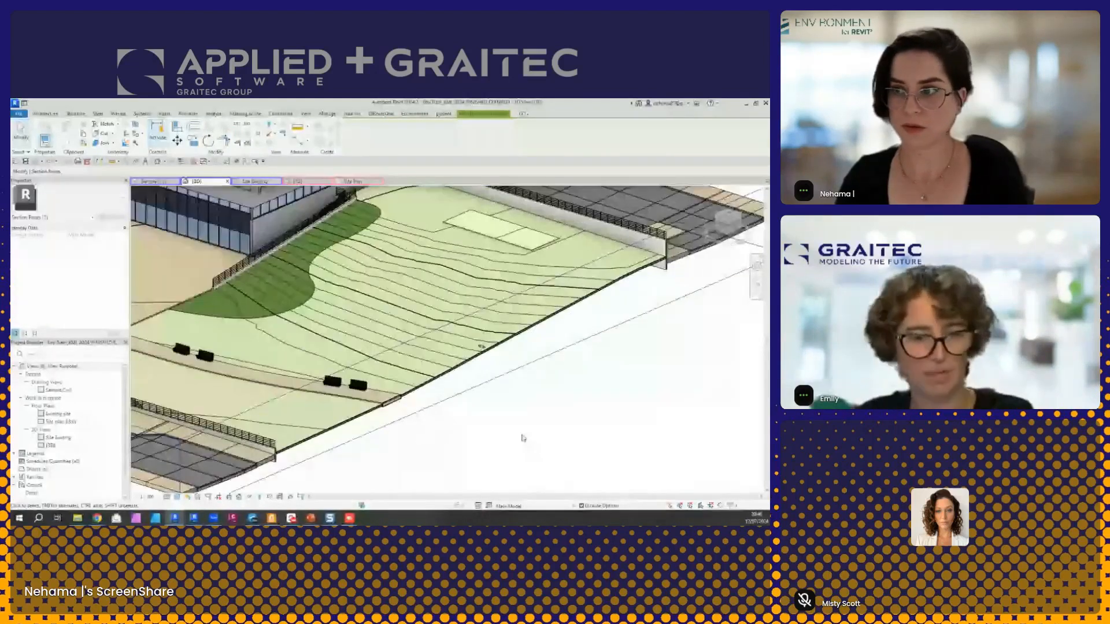
middle_click_drag(515, 441, 496, 433, "shift")
scroll(676, 307, "up", 4)
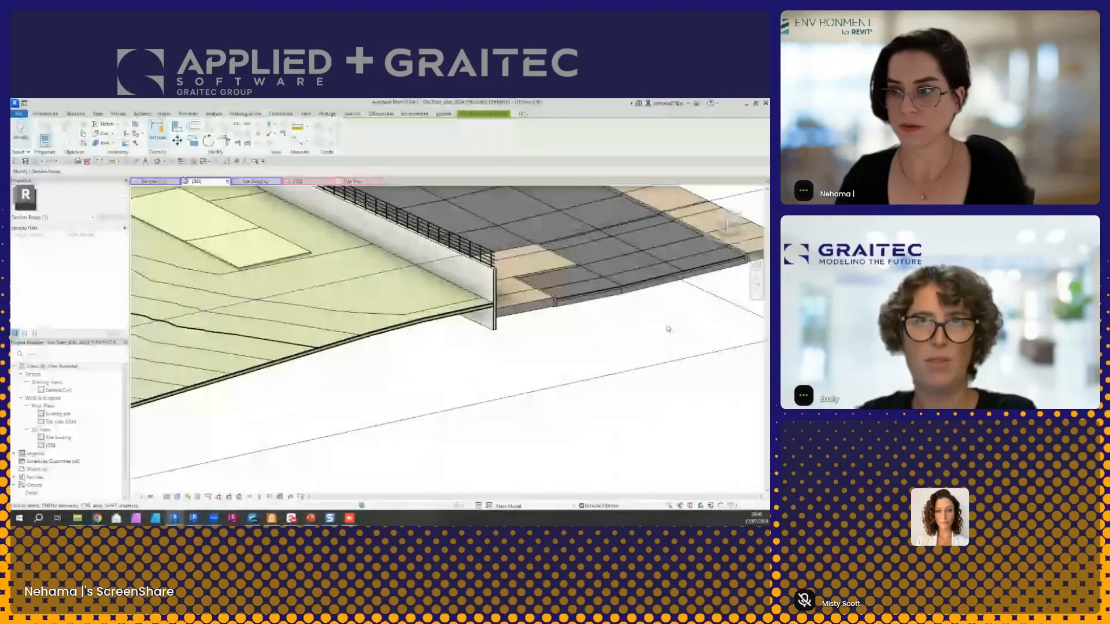
middle_click_drag(333, 400, 488, 380)
middle_click_drag(236, 447, 508, 399)
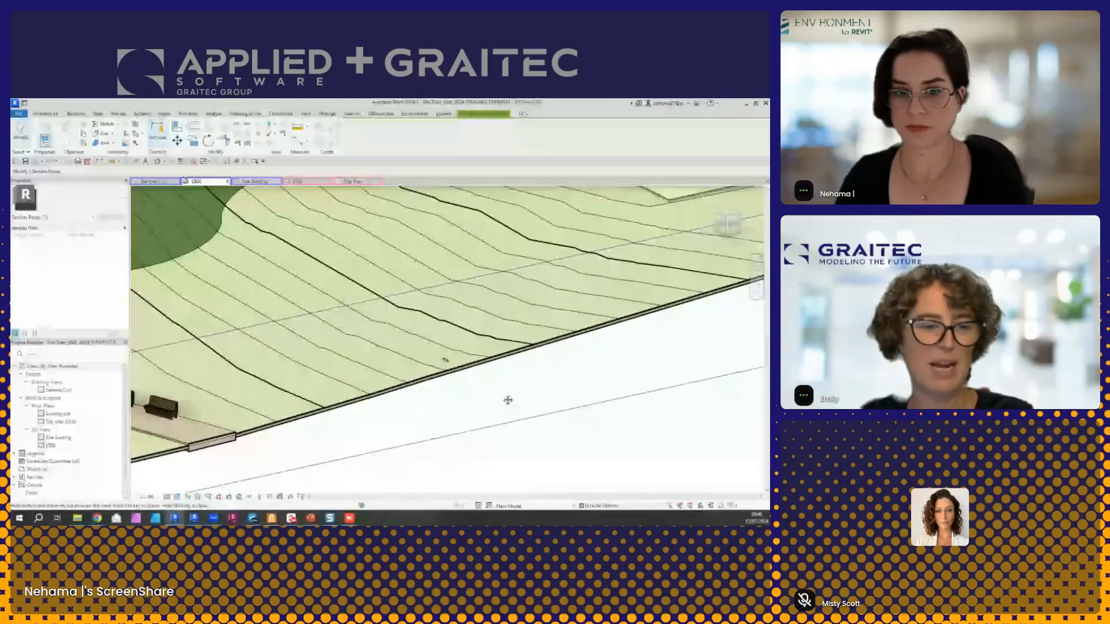
middle_click_drag(262, 458, 618, 395)
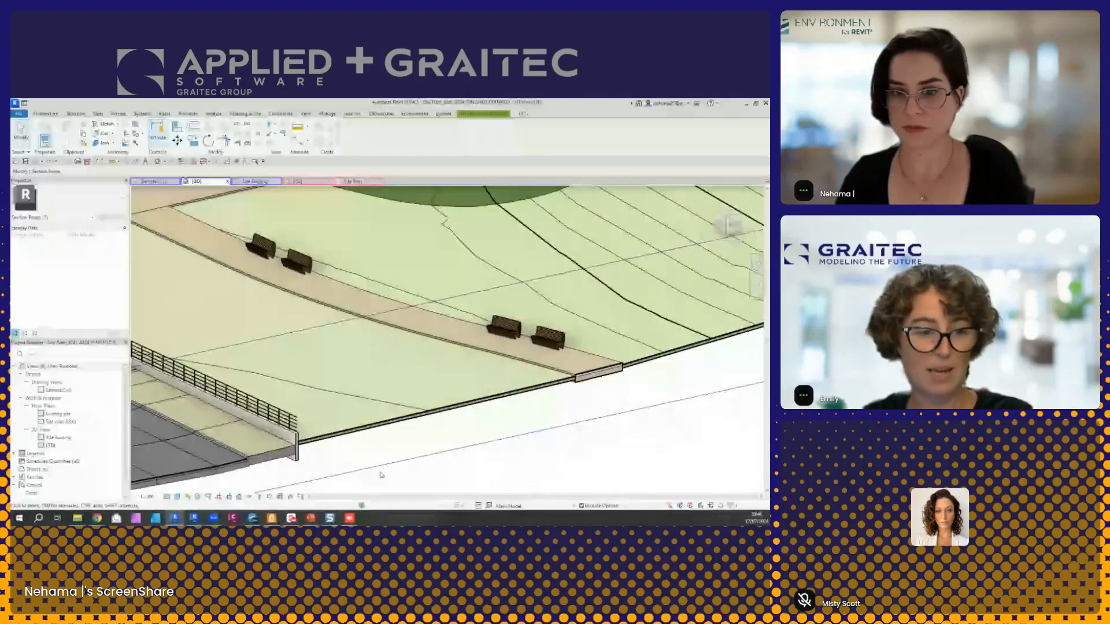
middle_click_drag(382, 475, 411, 466)
scroll(409, 467, "down", 2)
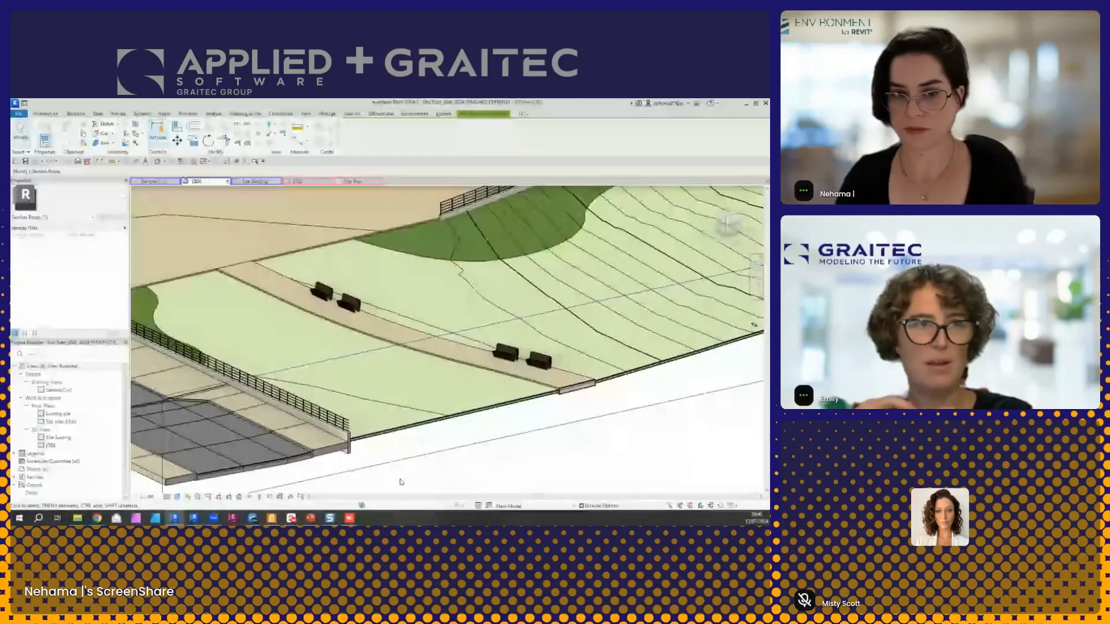
Step: Turn off the section box to show the complete building site in the 3D view
left_click(419, 481)
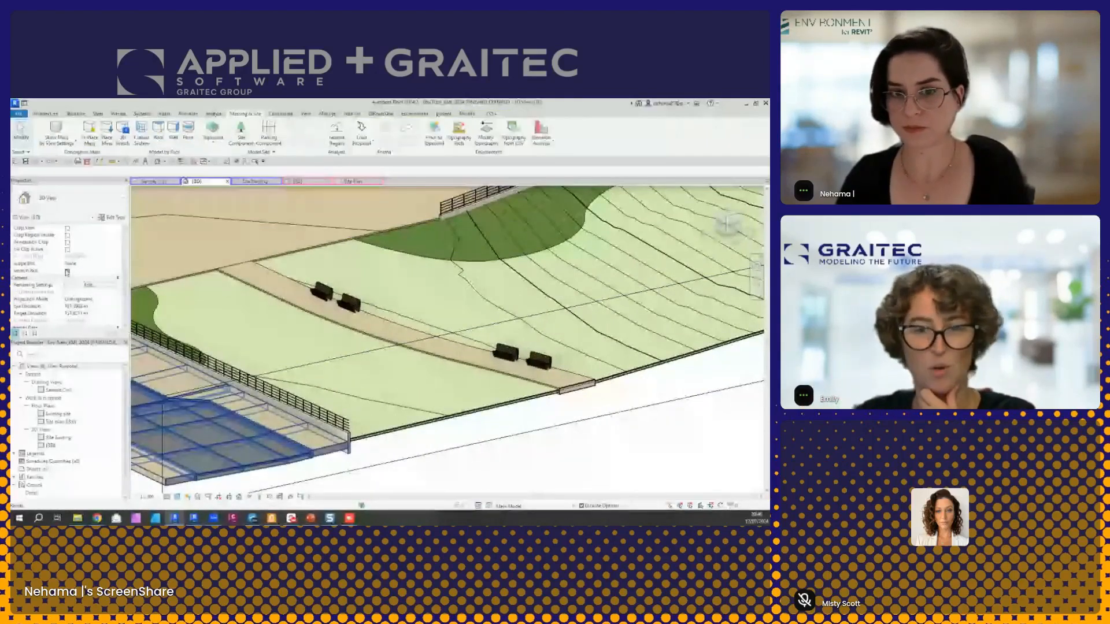
left_click(67, 271)
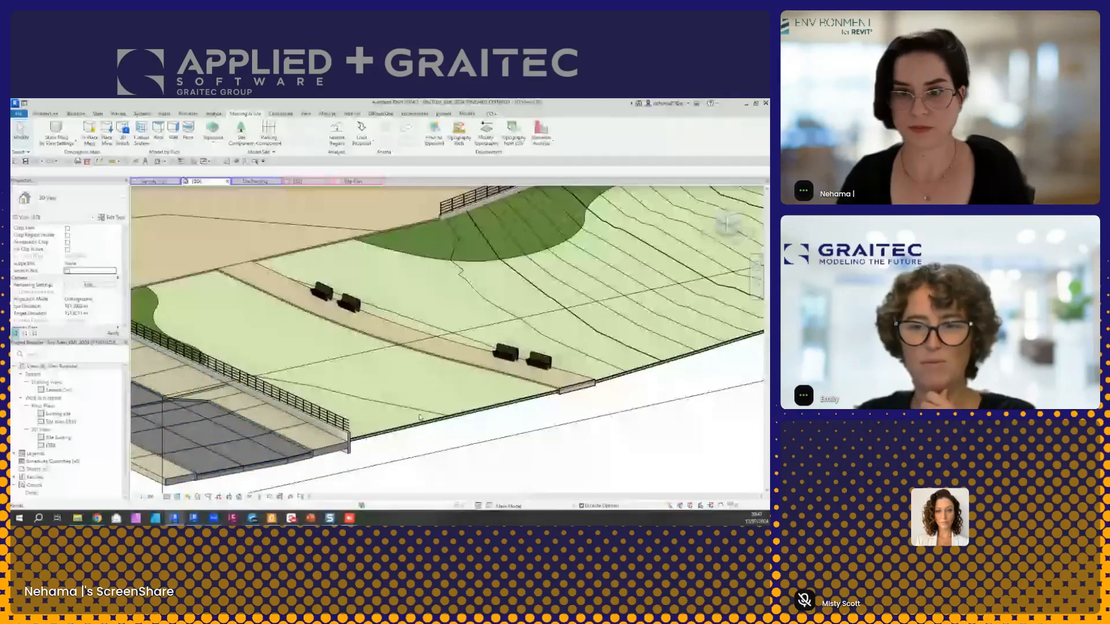
scroll(419, 418, "down", 5)
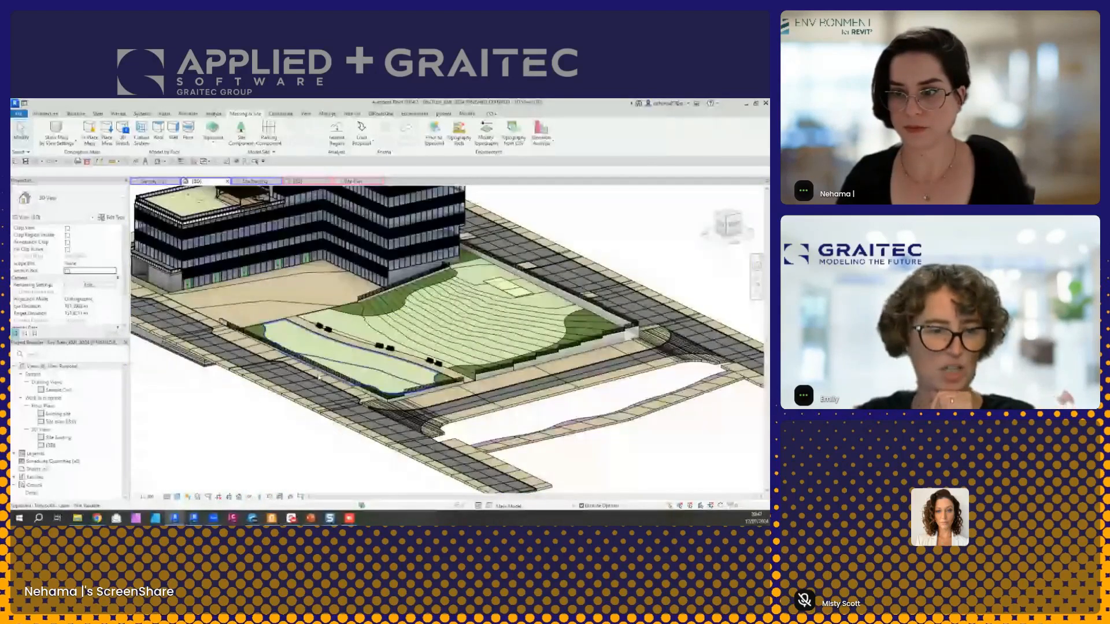
middle_click_drag(306, 429, 370, 449, "shift")
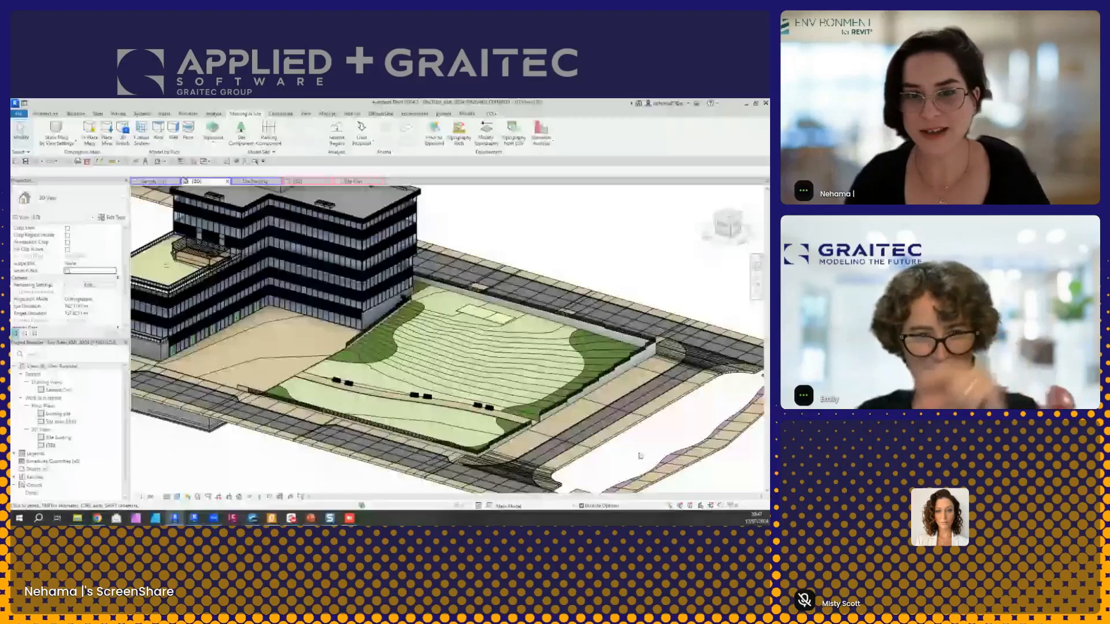
Step: Reset the temporary isolation in the playground site project's 3D view, then return to the office building site project
left_click(197, 518)
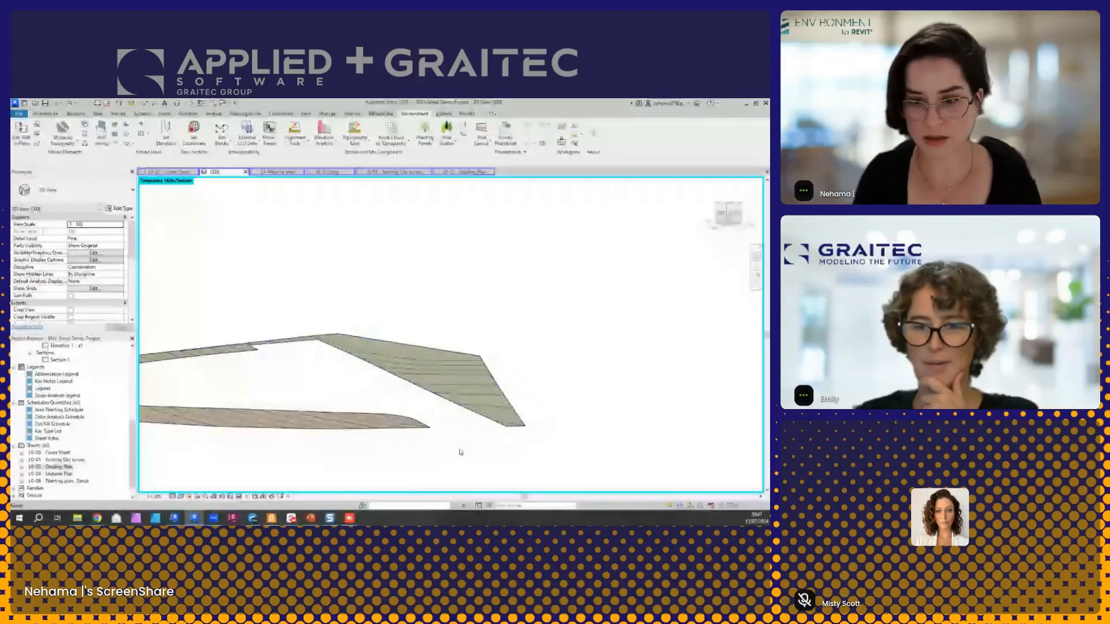
key("h")
key("r")
middle_click_drag(460, 435, 683, 397, "shift")
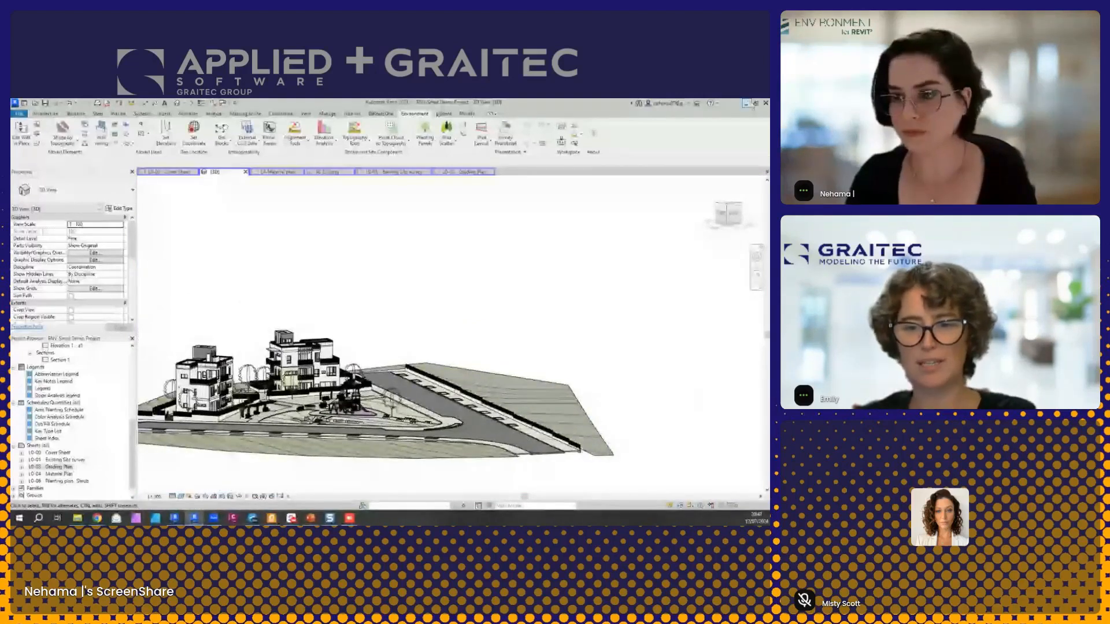
left_click(747, 103)
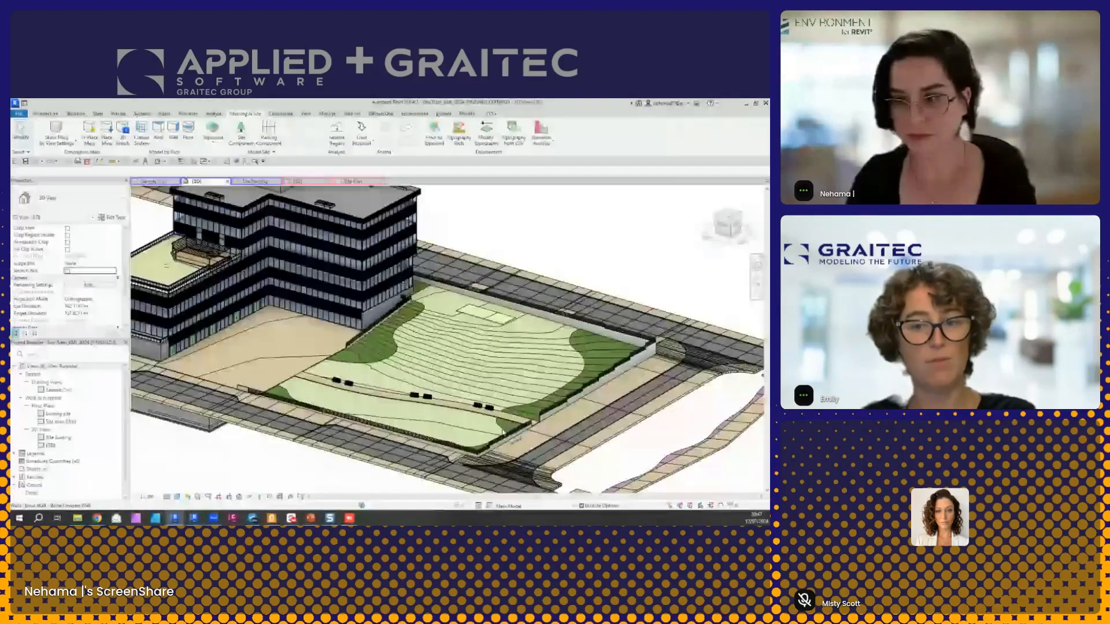
middle_click_drag(292, 482, 350, 421)
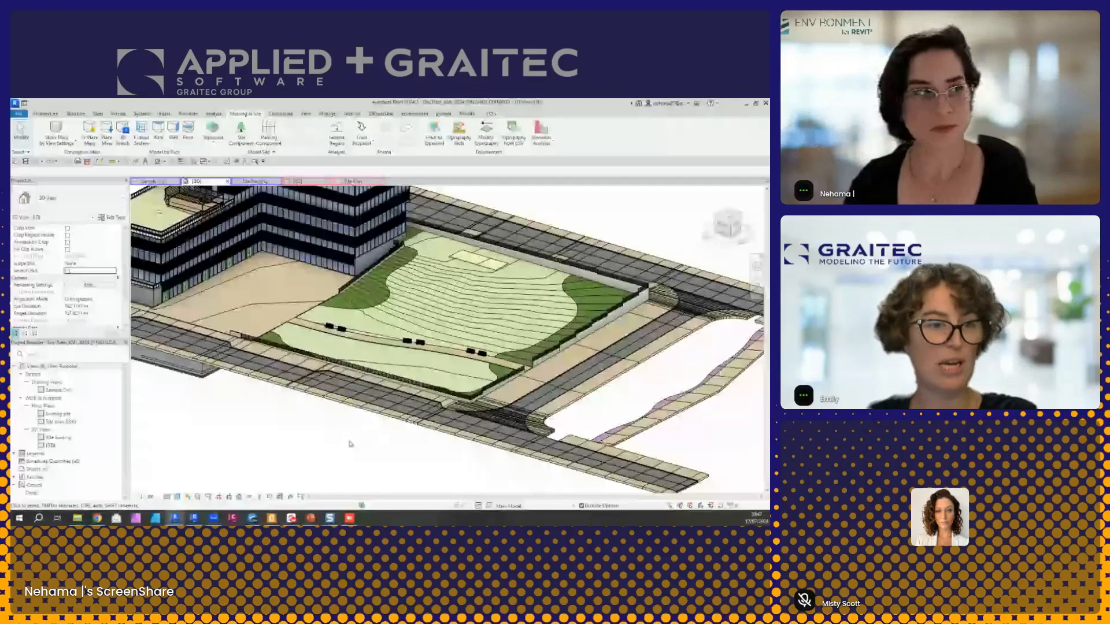
Step: Open the Edit Topography Tools for the road toposolid behind the lawn and mark the Toposurface/Toposolid switch
left_click(622, 451)
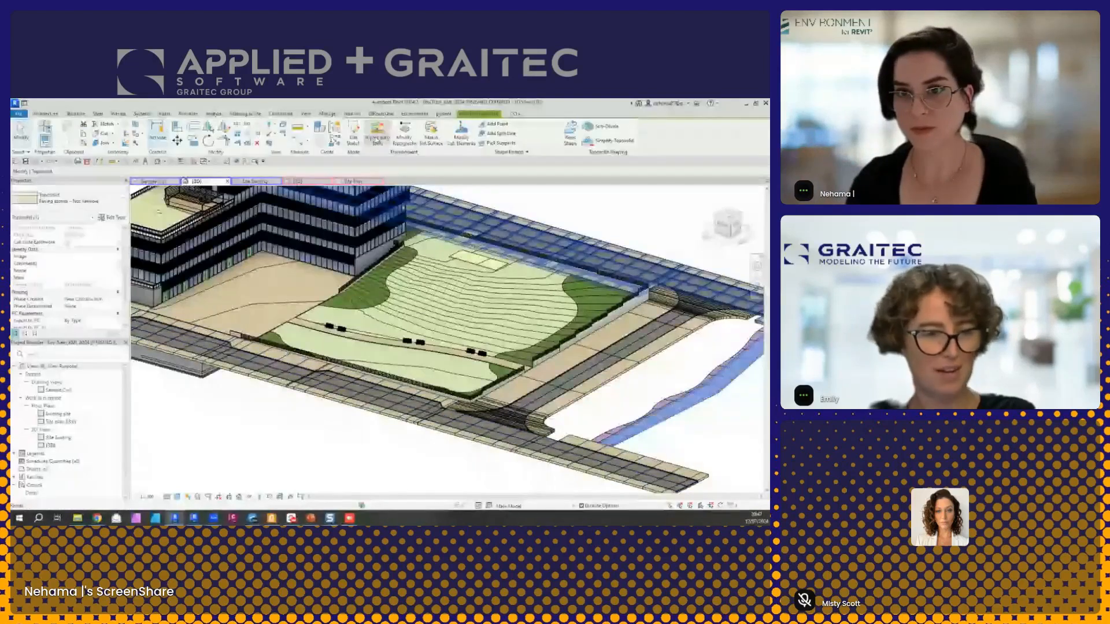
left_click(376, 138)
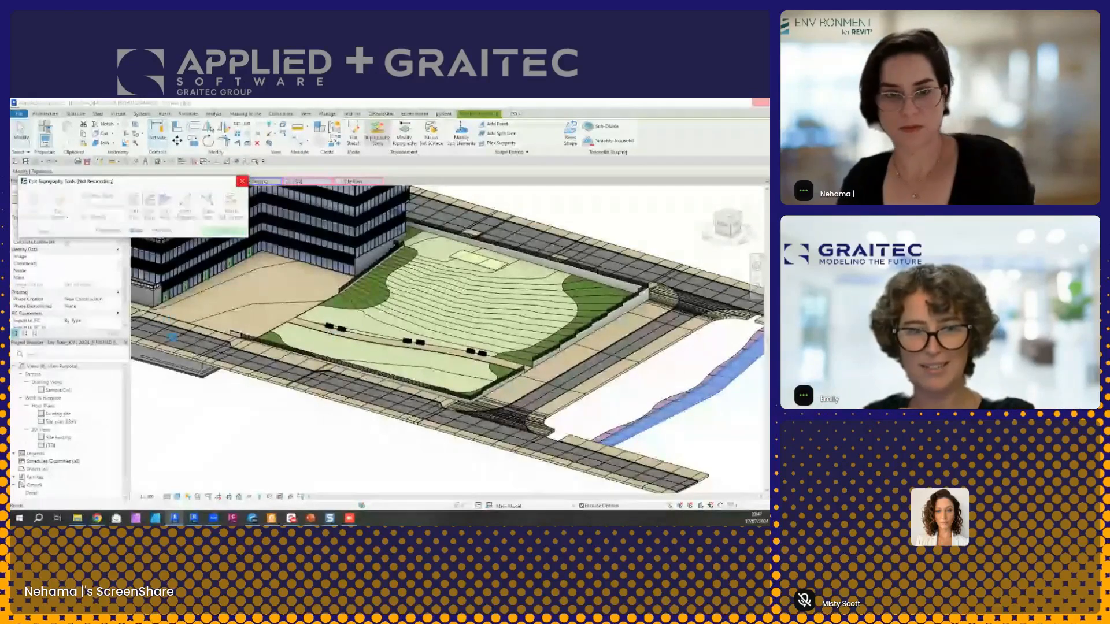
mouse_move(92, 224)
left_mouse_down()
mouse_move(109, 249)
mouse_move(182, 242)
left_mouse_up()
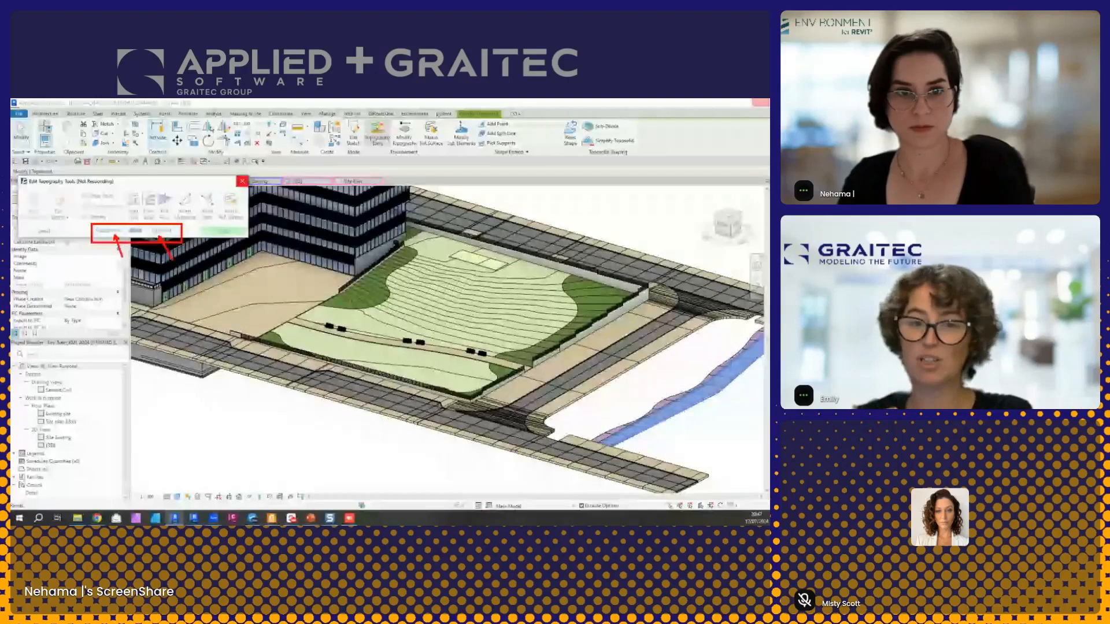
mouse_move(114, 210)
left_mouse_down()
mouse_move(147, 219)
mouse_move(123, 203)
left_mouse_up()
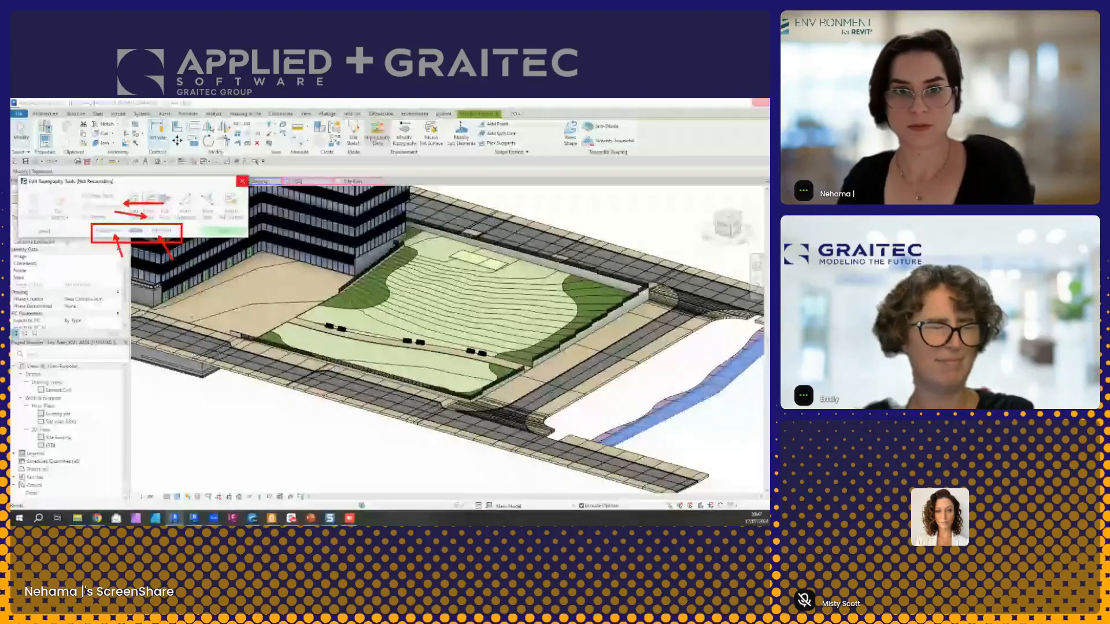
key("Escape")
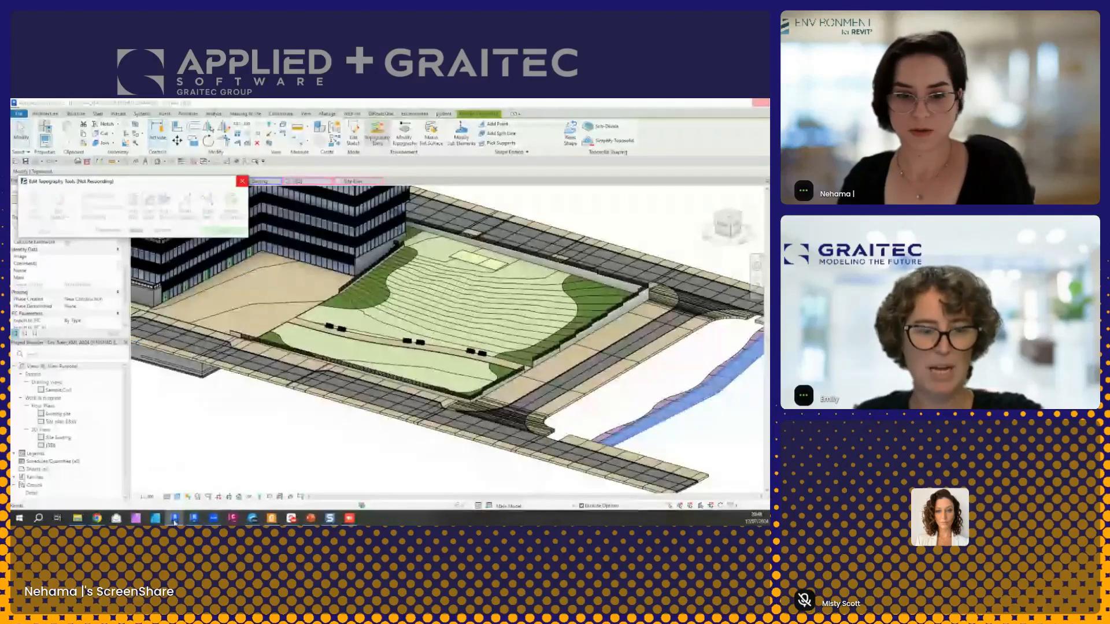
Step: Switch to the 3D view of the playground site project
left_click(194, 518)
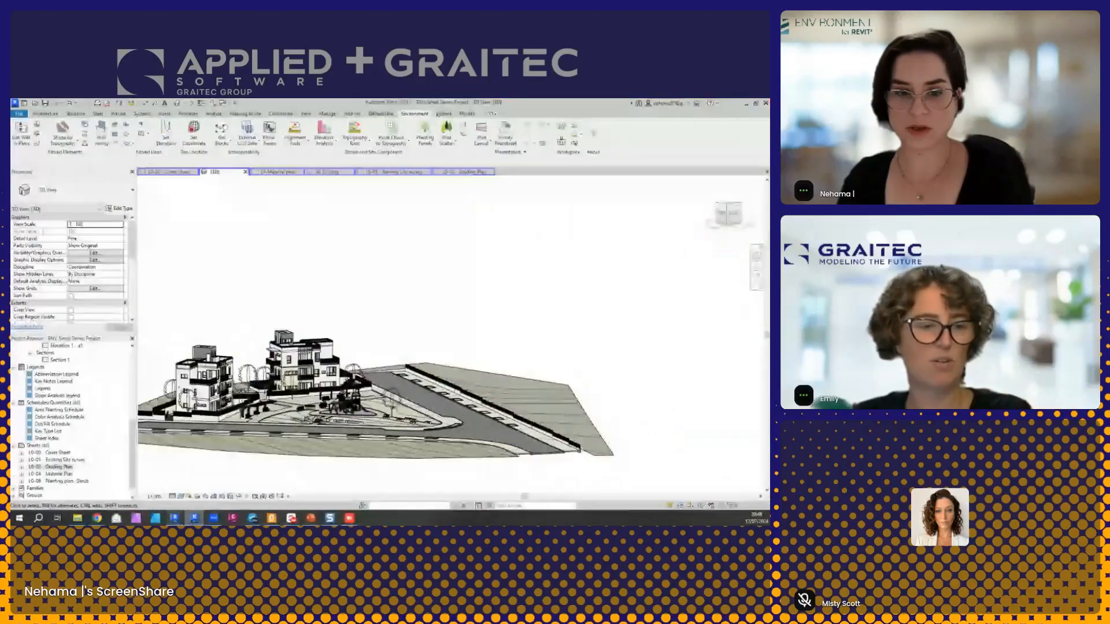
left_click(217, 486)
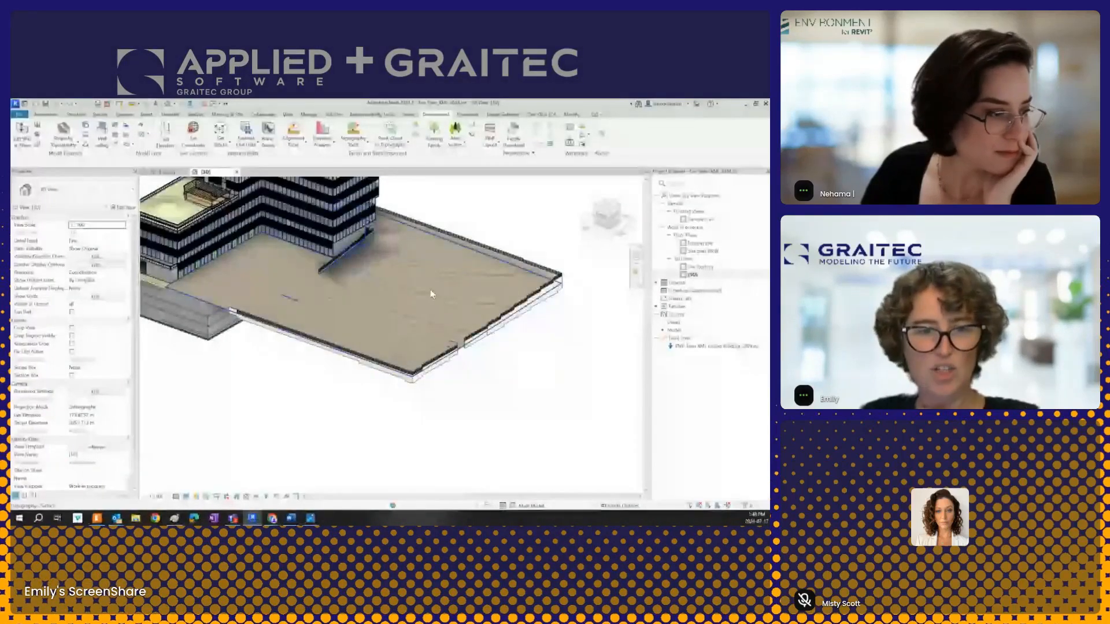
Step: Convert the site toposurface beside the office building to a toposolid with the Edit Topography Tools
left_click(429, 291)
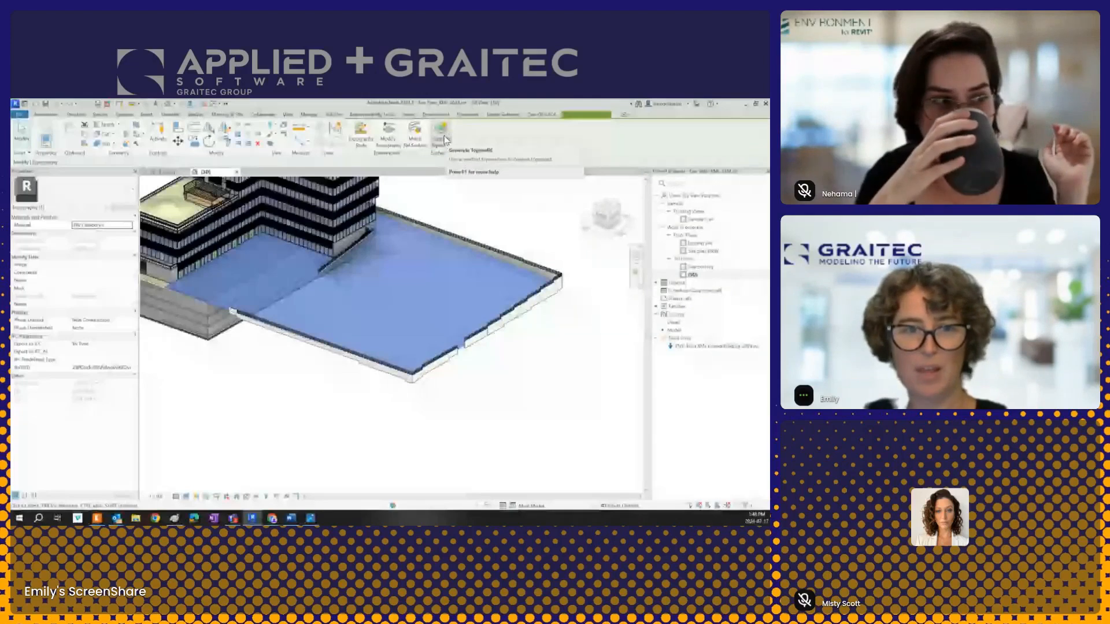
left_click(361, 138)
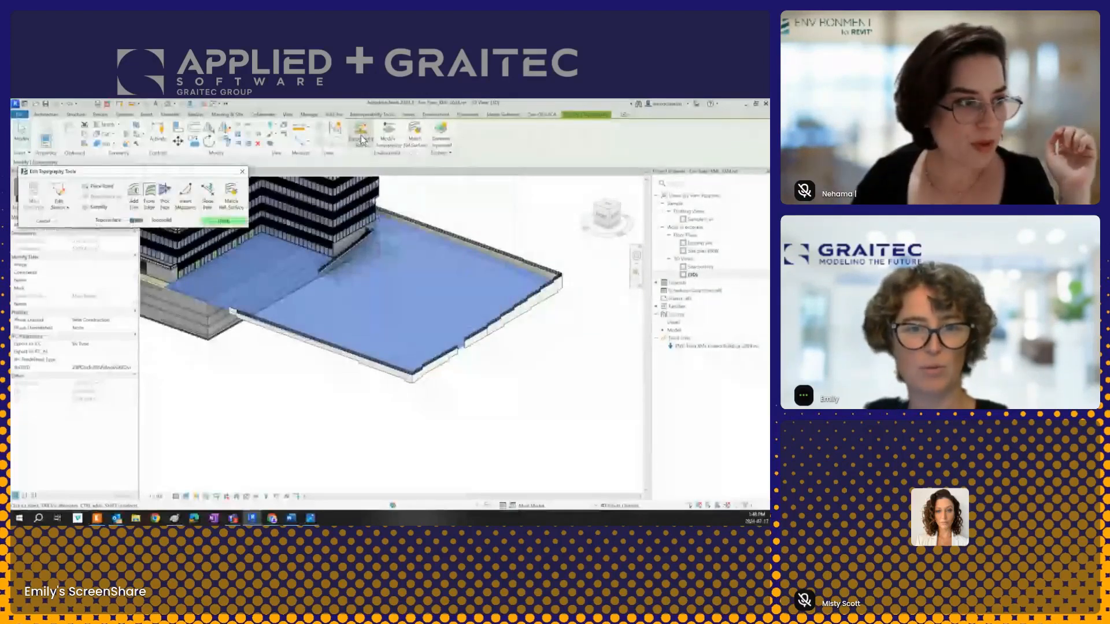
left_click(135, 221)
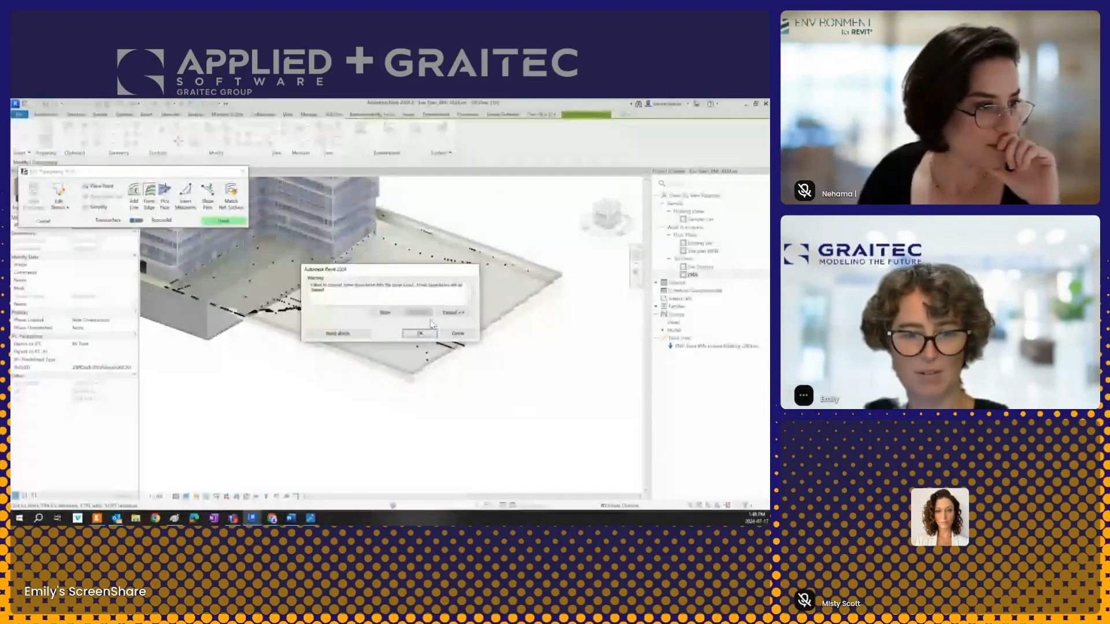
left_click(420, 334)
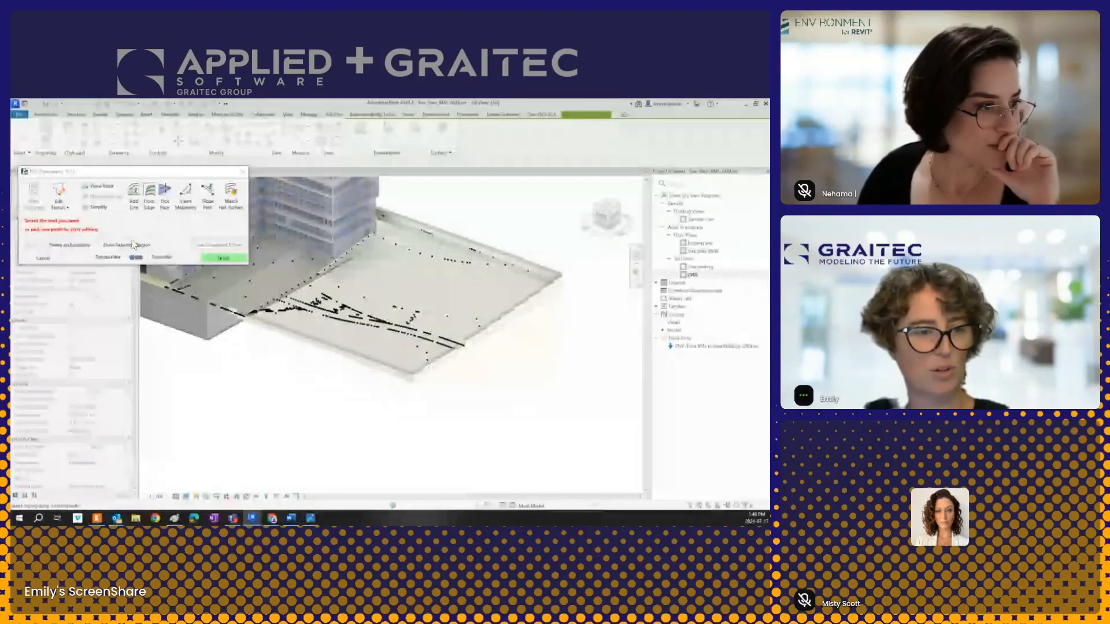
left_click(135, 258)
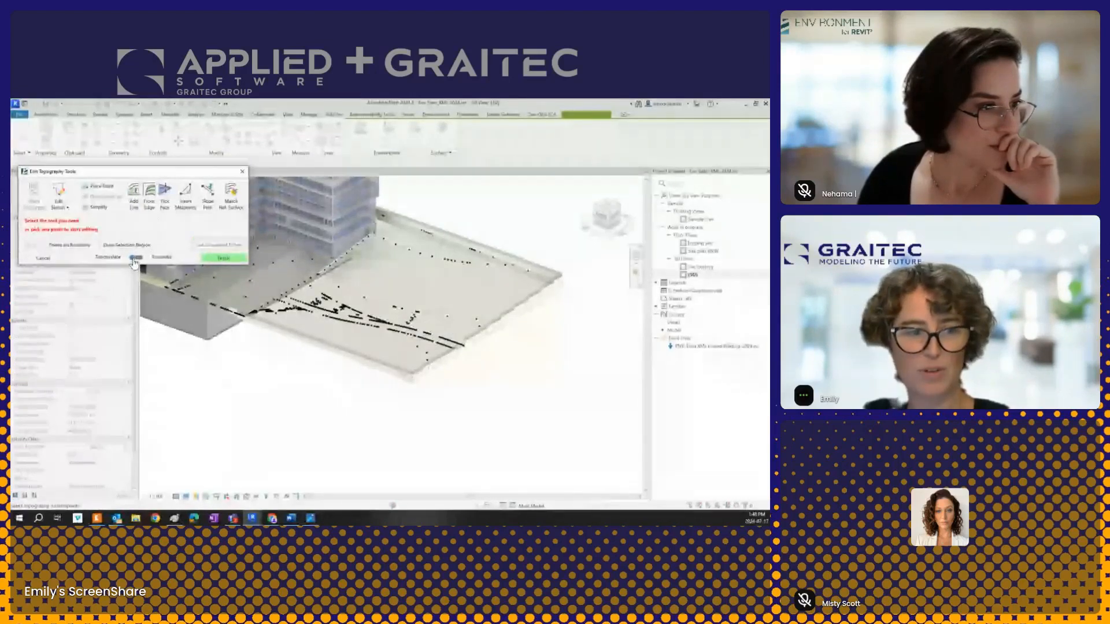
left_click(235, 259)
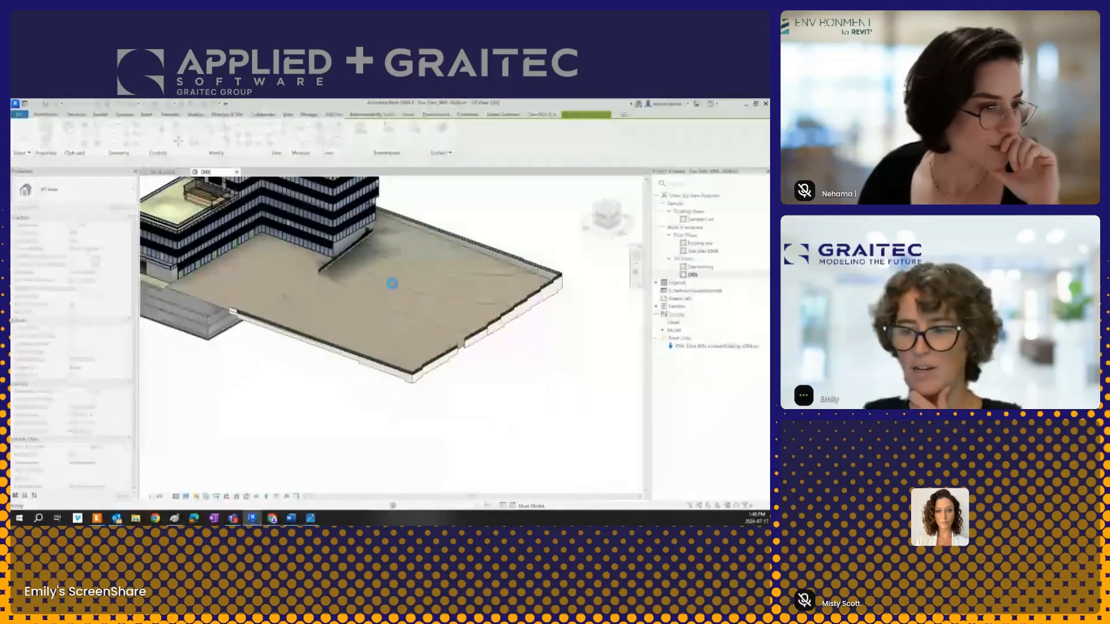
Step: Inspect the converted toposolid's exposed edge and the layer structure of its type, Gardening & Soil - Not Variable, without changing it
left_click(396, 283)
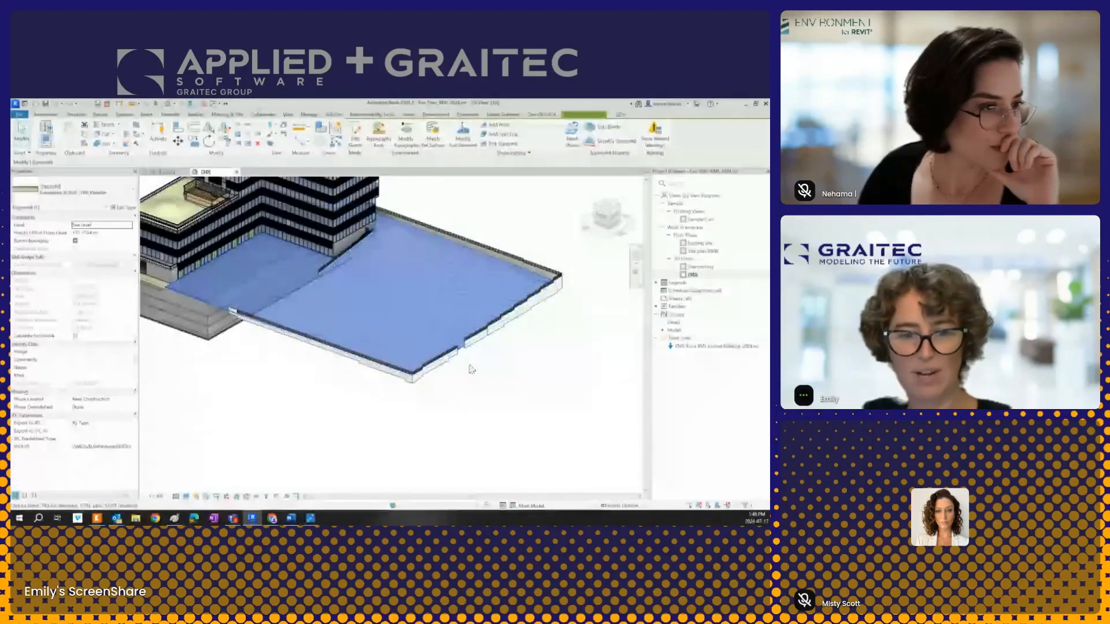
scroll(469, 368, "up", 10)
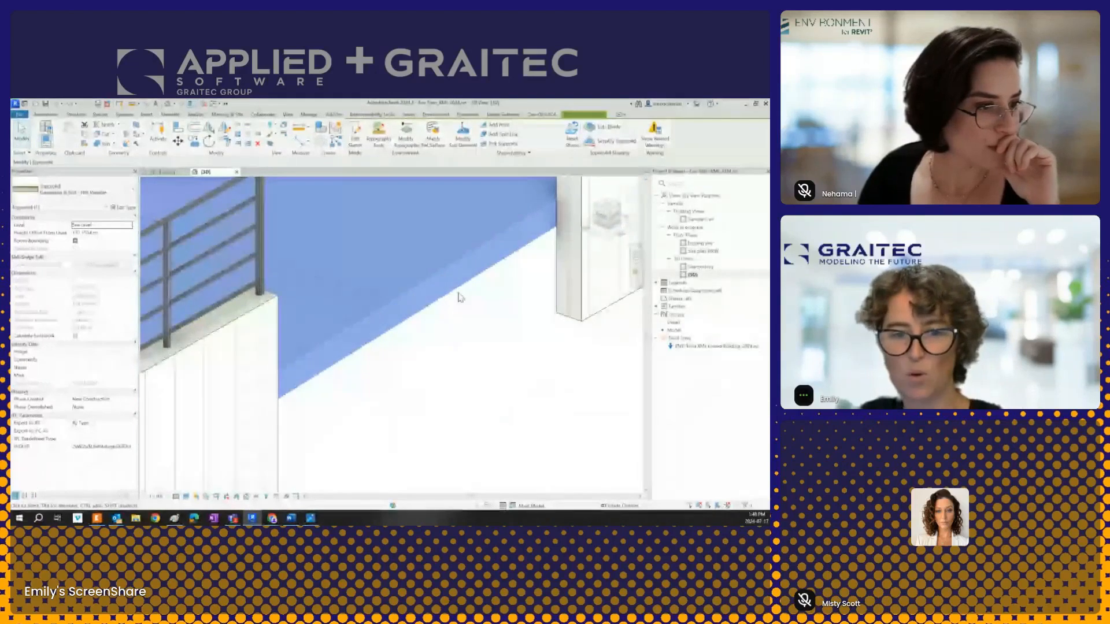
left_click(130, 209)
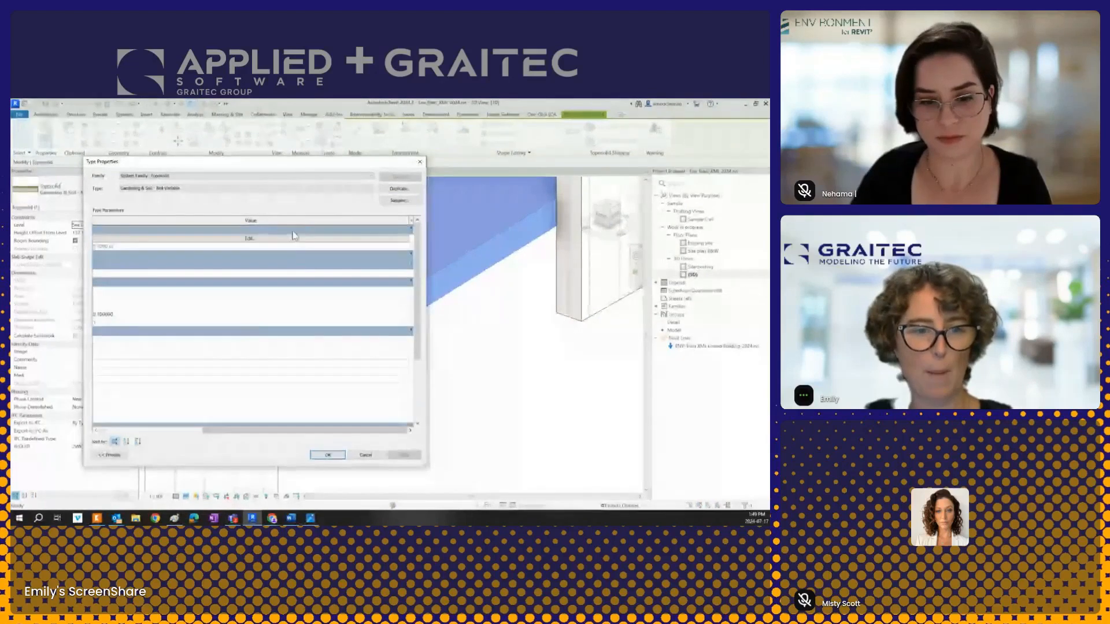
left_click(302, 239)
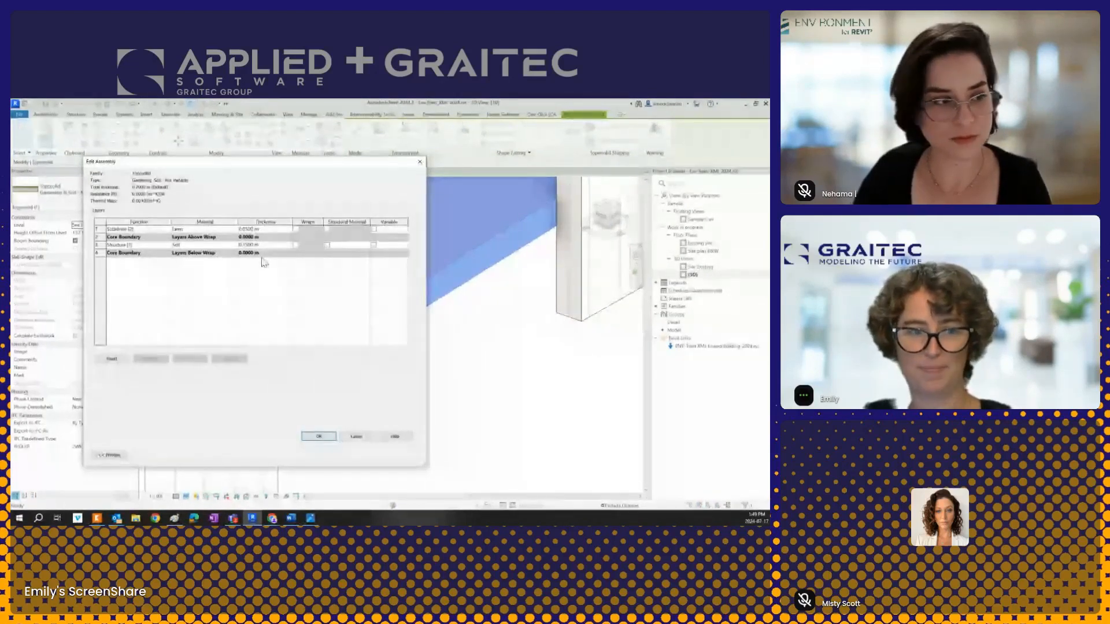
left_click(359, 438)
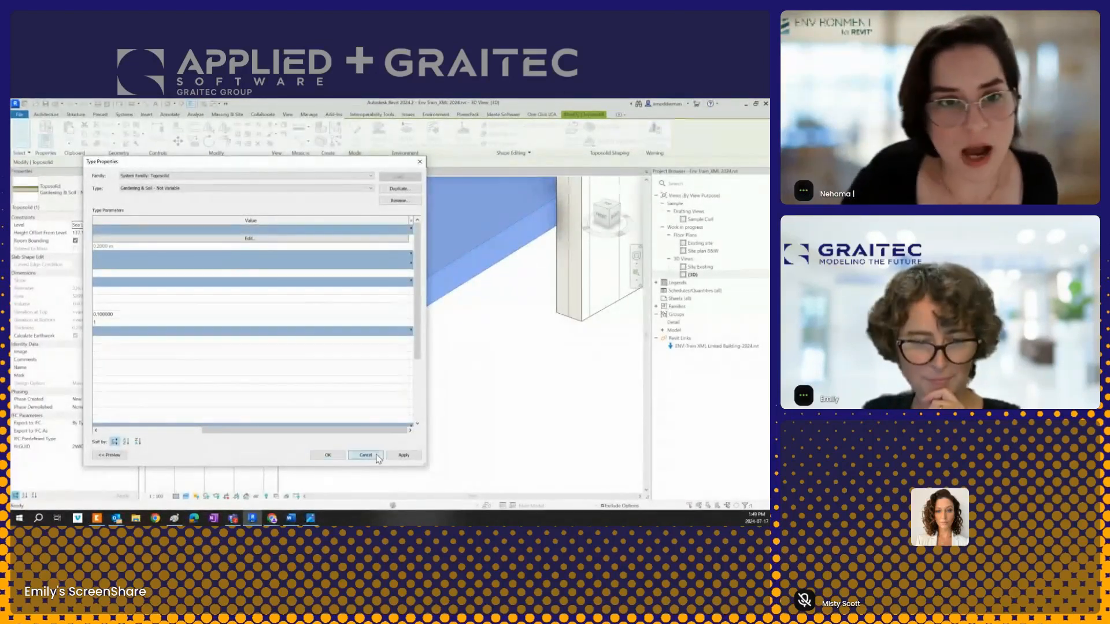
left_click(476, 351)
scroll(477, 346, "down", 8)
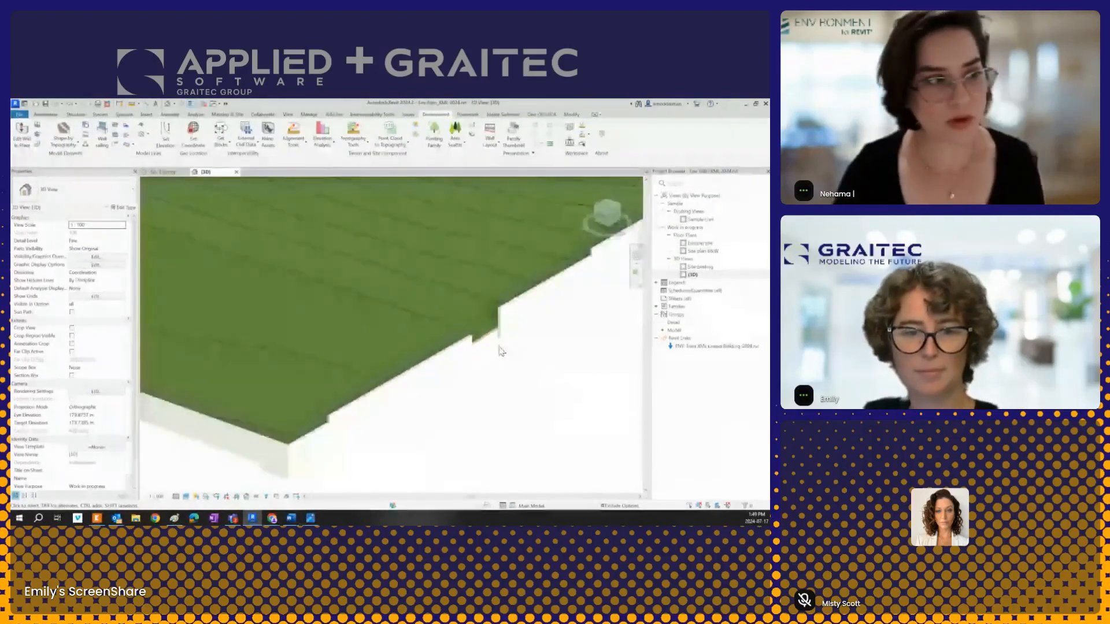
scroll(513, 354, "down", 6)
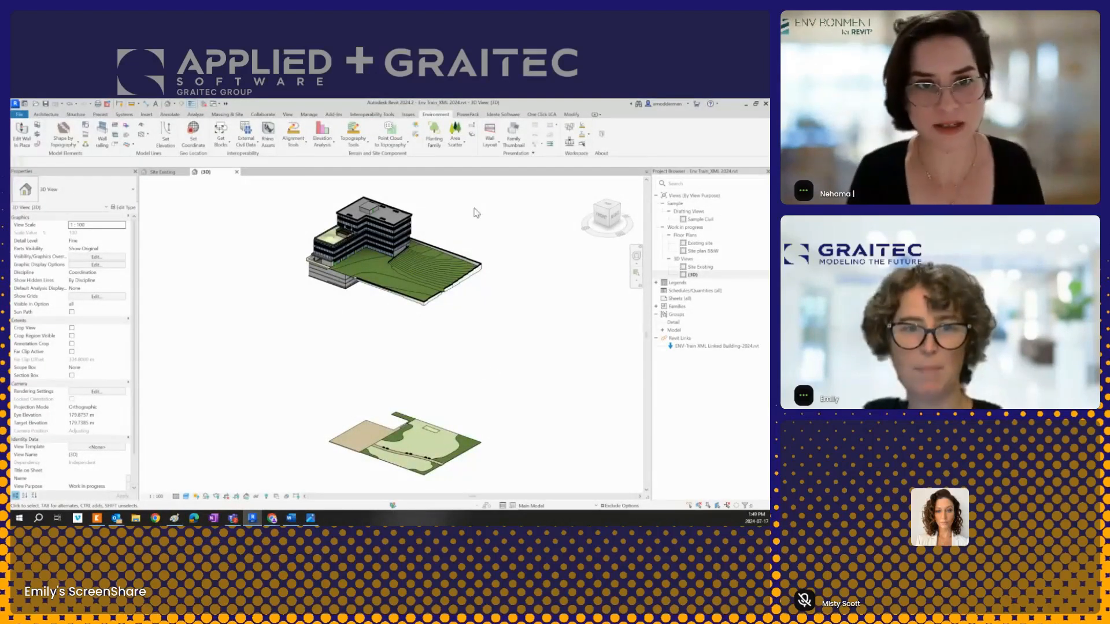
Step: Open the Edit Topography Tools over the 3D view, review the available editing commands and close them
left_click(349, 133)
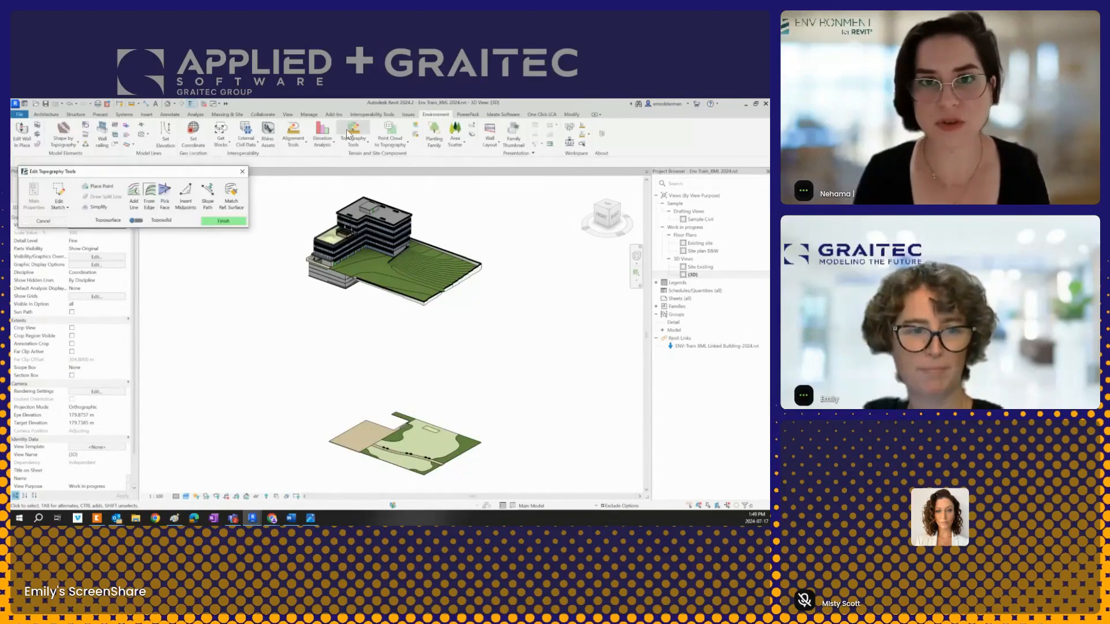
left_click_drag(155, 175, 400, 211)
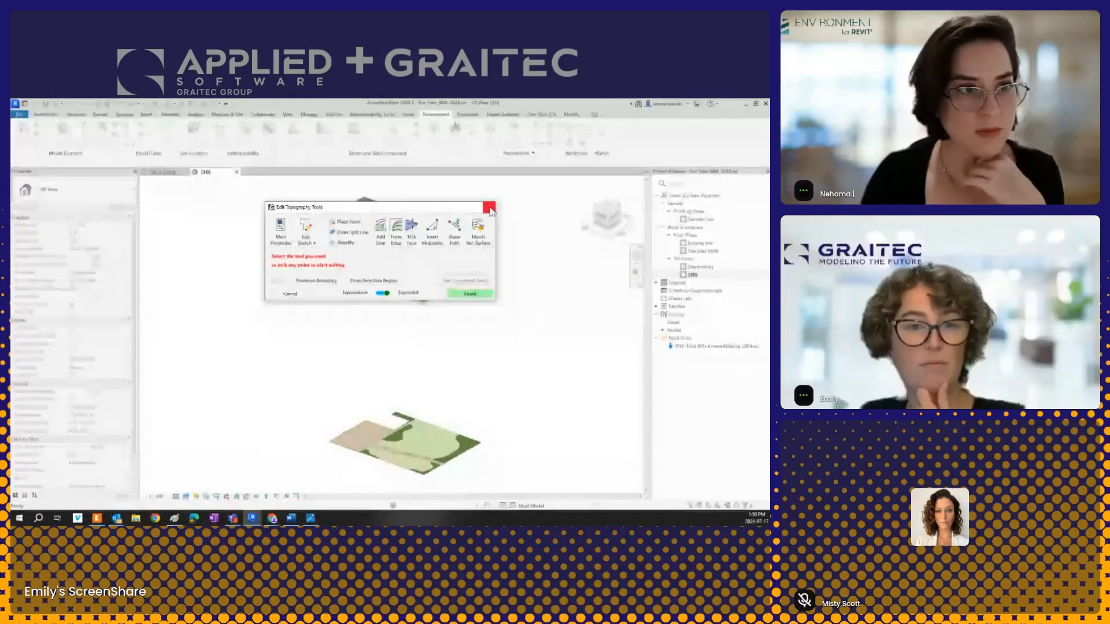
left_click(488, 208)
Step: Examine the flat toposolids below the building, select the beige paved area to review its editing options, and clear the selection
scroll(368, 424, "up", 3)
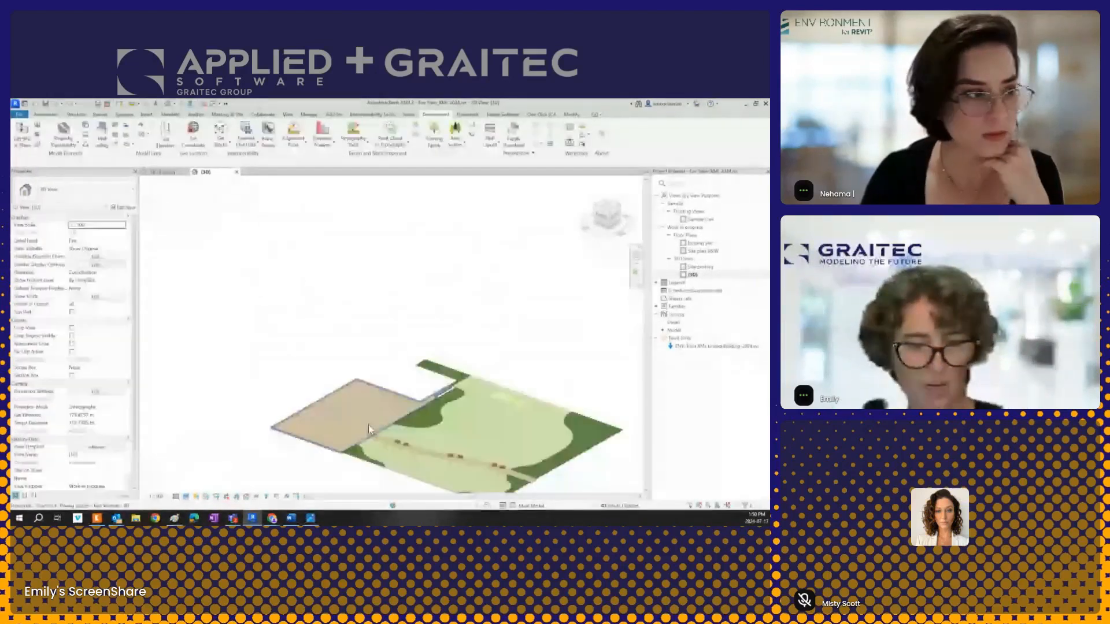
left_click(360, 416)
left_click(406, 368)
scroll(403, 360, "down", 3)
middle_click_drag(383, 306, 370, 412)
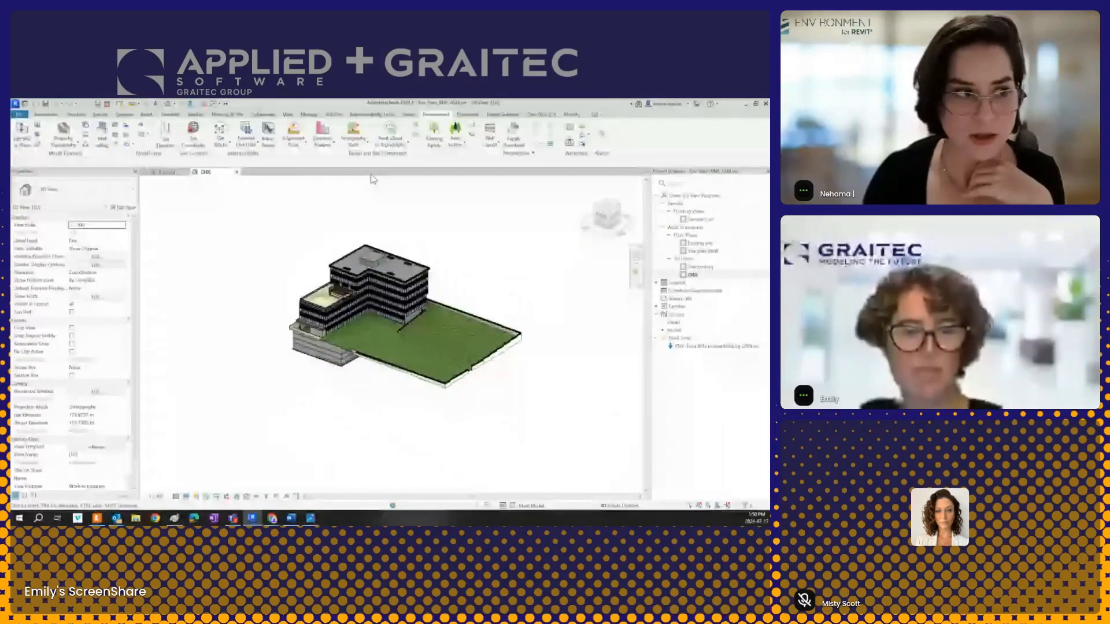
middle_click_drag(348, 377, 376, 272)
left_click(387, 446)
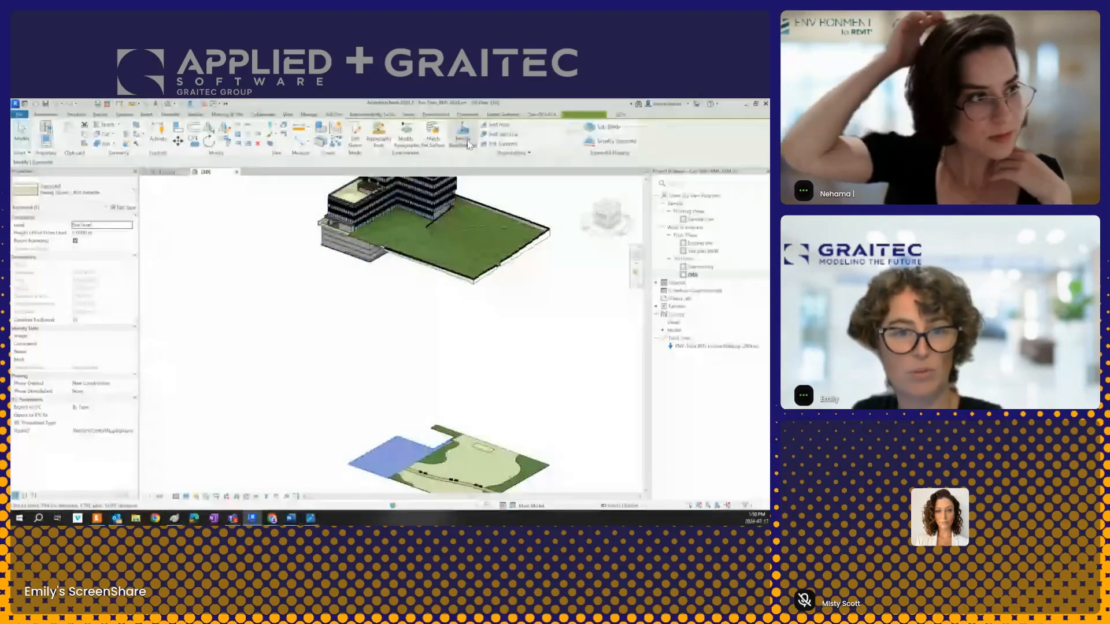
key("Escape")
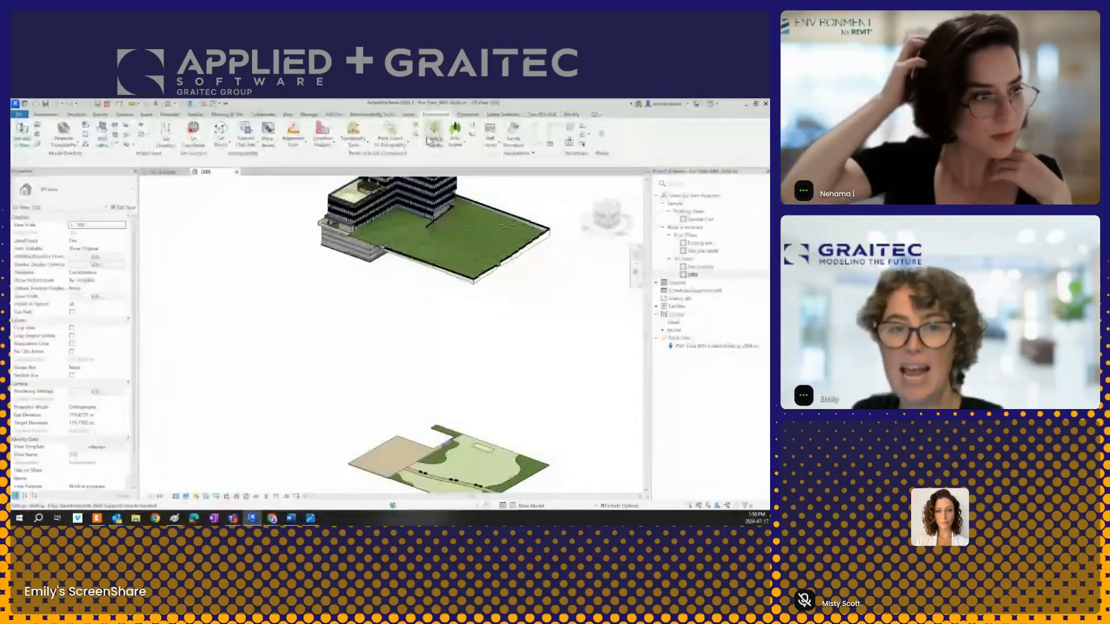
Step: Reopen the Edit Topography Tools and review the sketch, point, line and reference surface editing options before leaving them
left_click(363, 136)
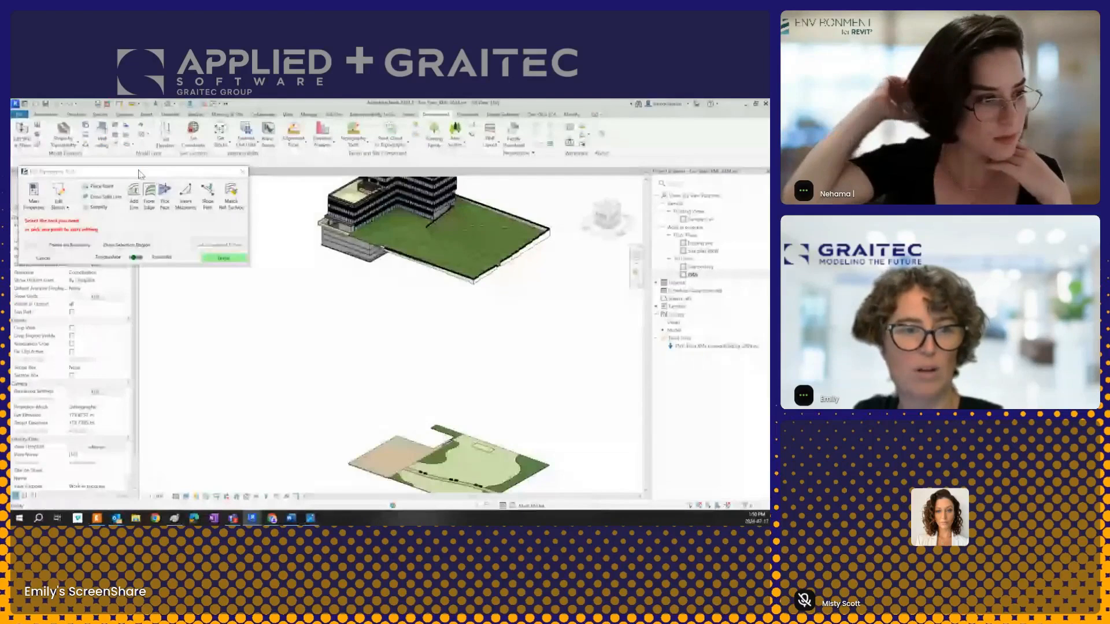
left_click_drag(141, 175, 392, 222)
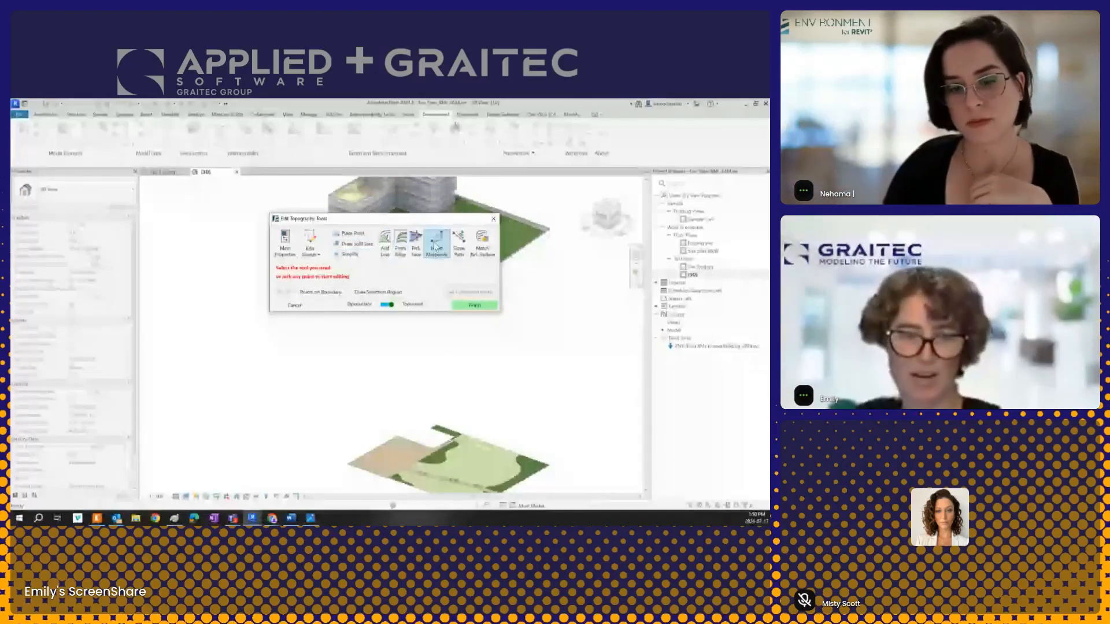
left_click(307, 247)
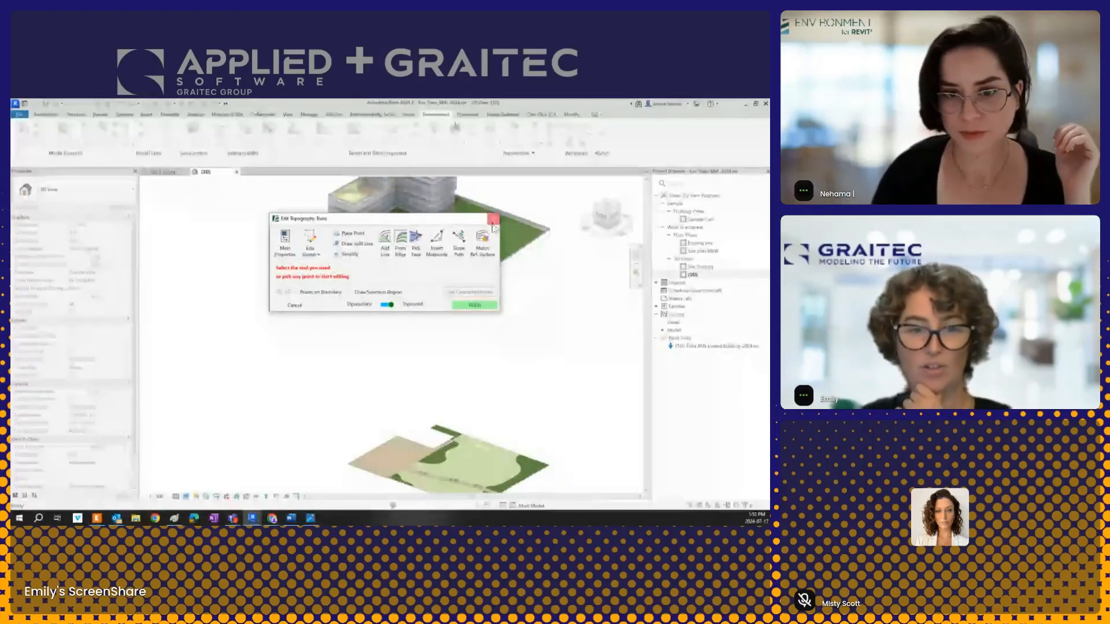
left_click(476, 304)
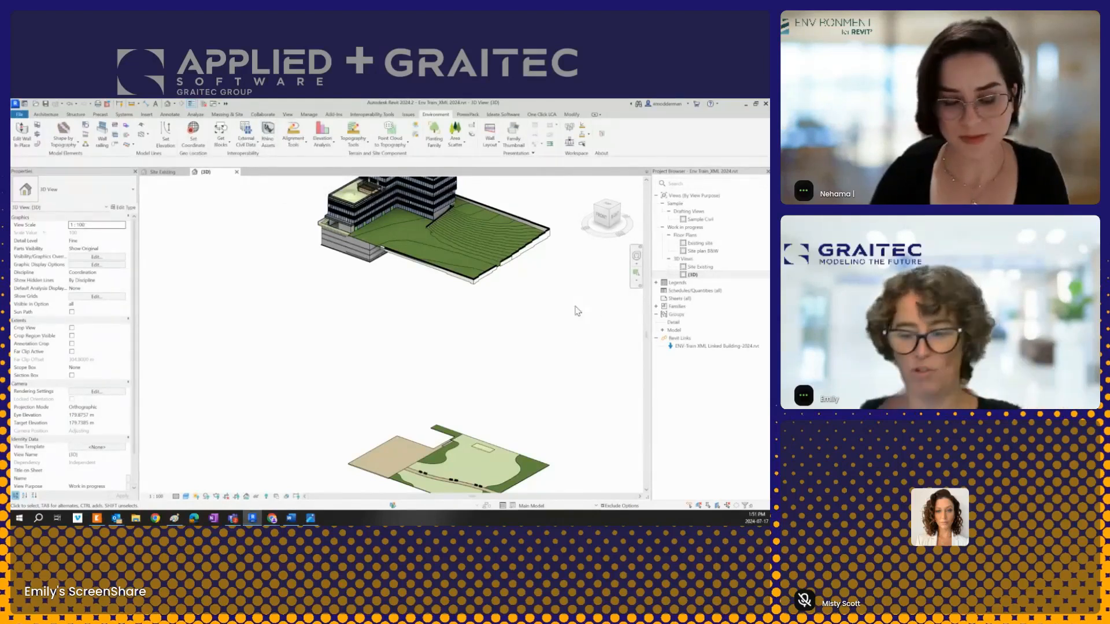
middle_click_drag(570, 314, 556, 328)
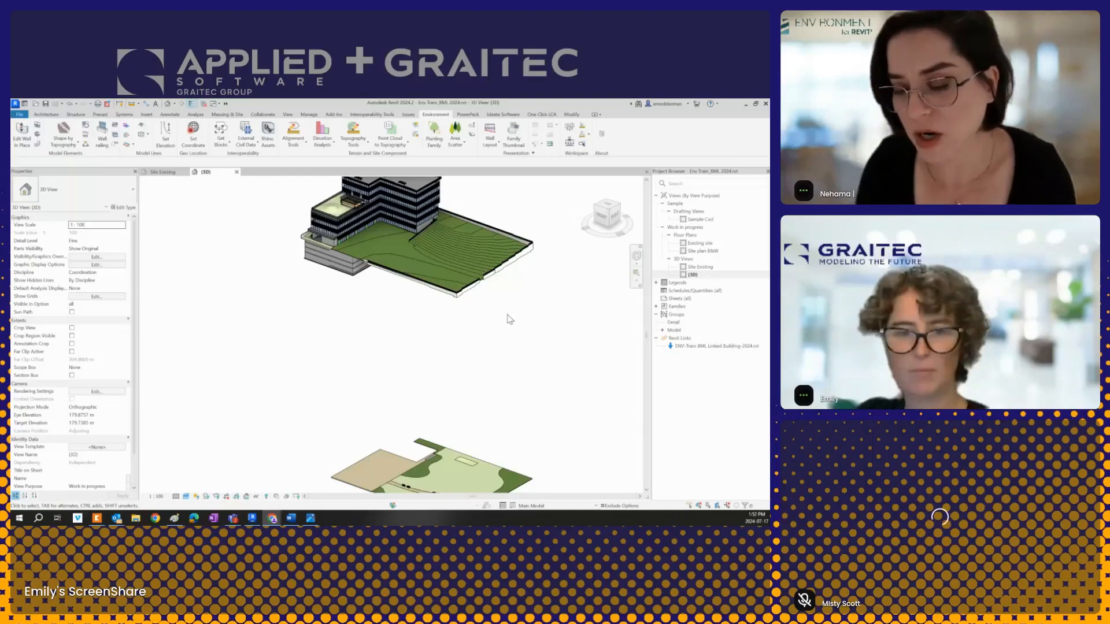
scroll(532, 313, "up", 5)
middle_click_drag(448, 240, 454, 307)
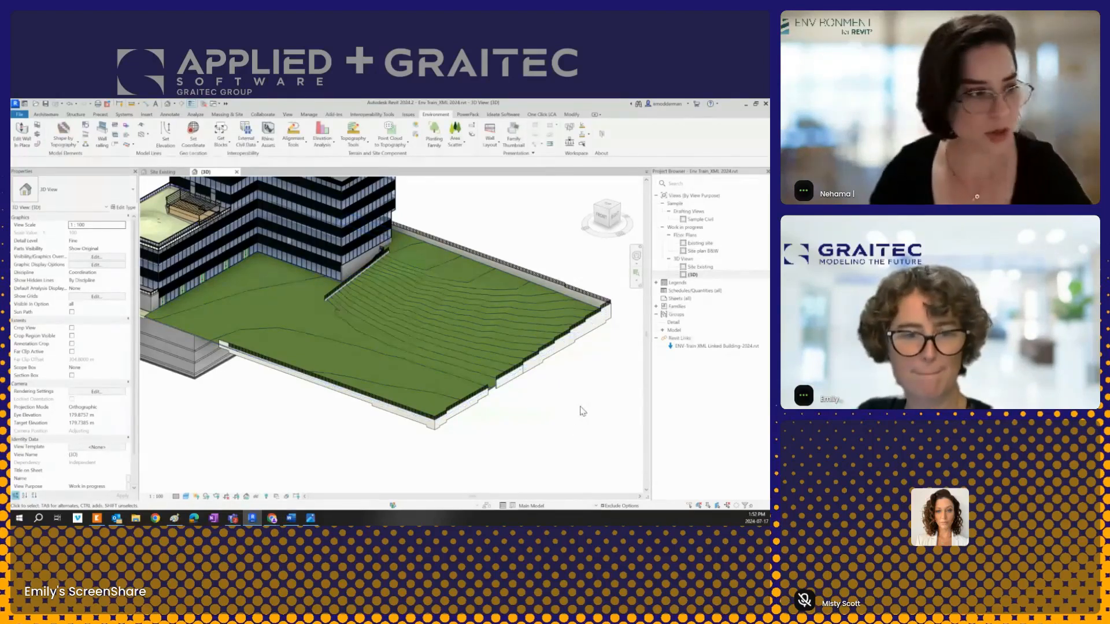
scroll(569, 423, "down", 3)
middle_click_drag(595, 404, 598, 401)
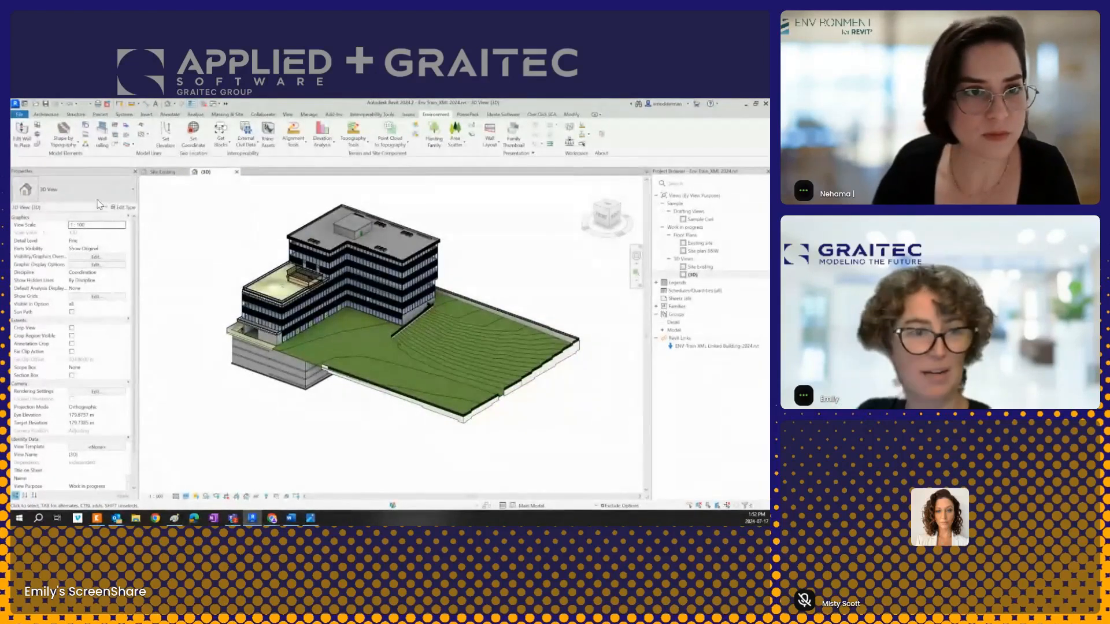
scroll(438, 245, "down", 2)
scroll(438, 245, "down", 3)
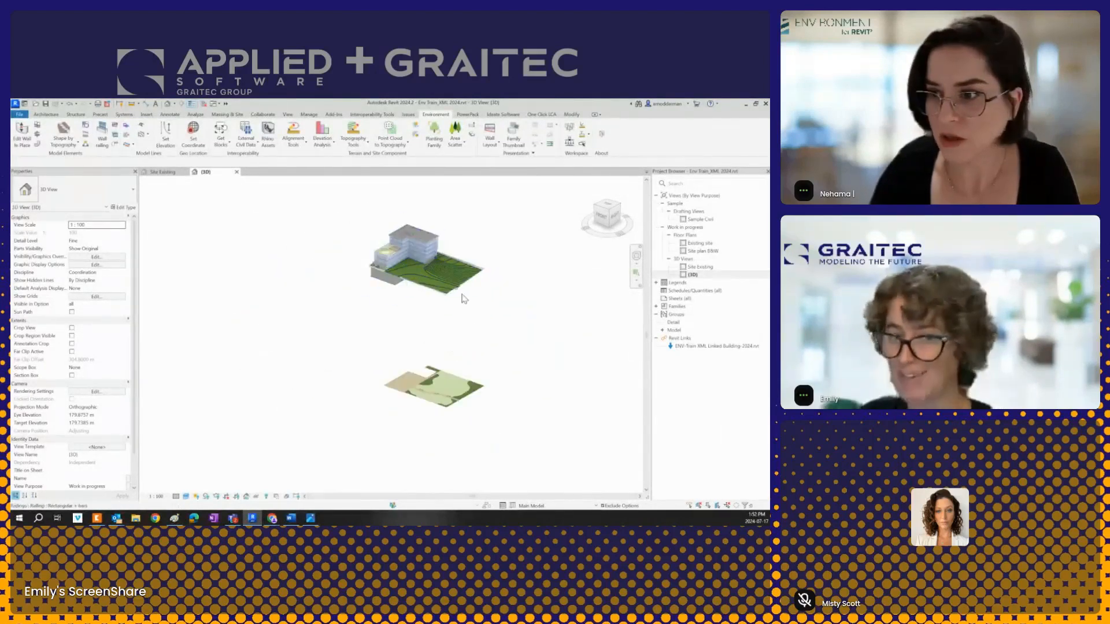
scroll(486, 300, "up", 3)
middle_click_drag(497, 295, 483, 312)
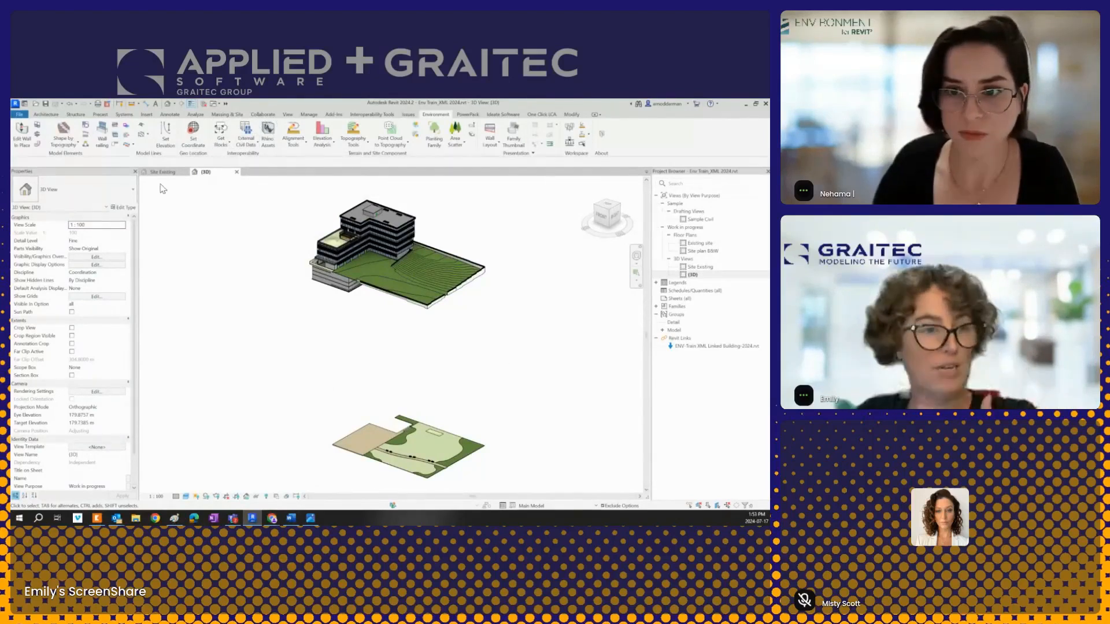
Step: Open the Sample Civil drafting view, examine the LandXML export settings and road corridors in its image, and close the view
double_click(700, 219)
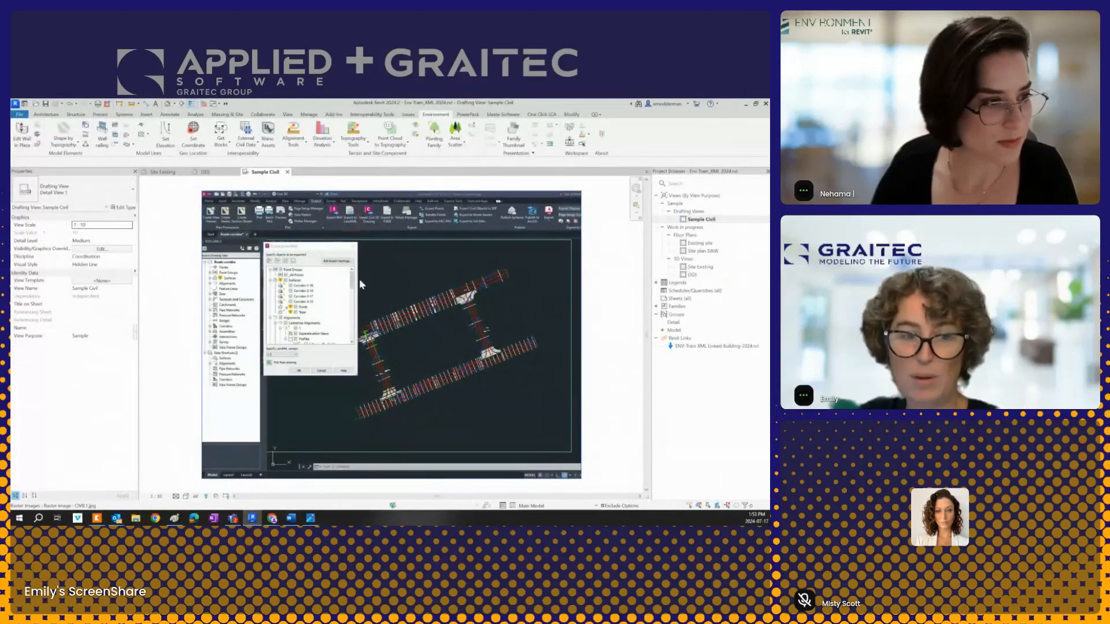
scroll(283, 327, "up", 2)
scroll(283, 327, "up", 1)
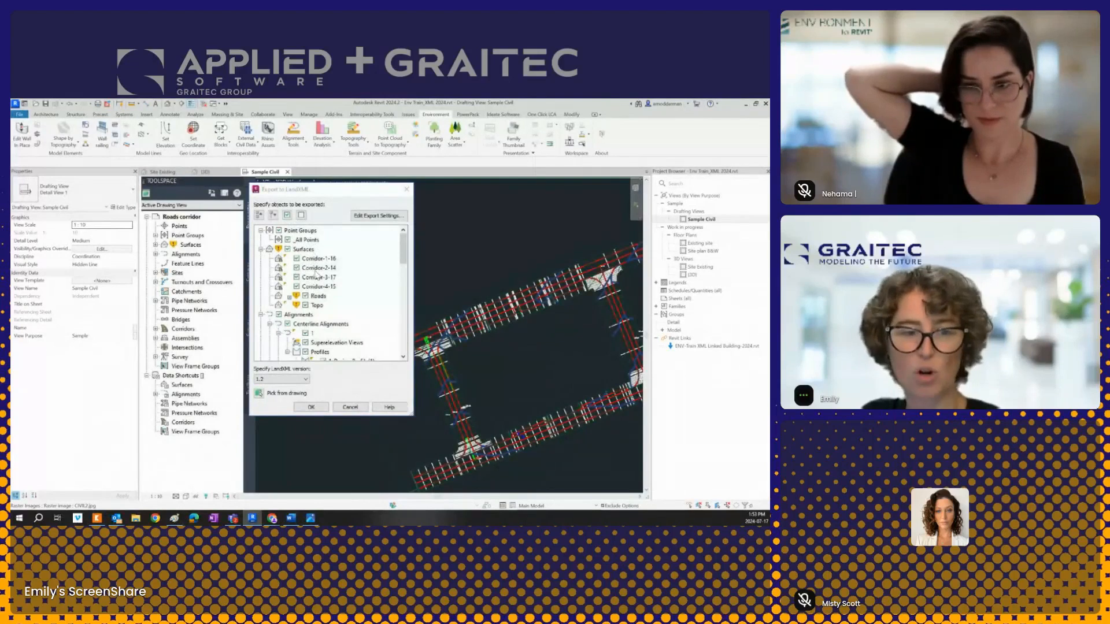
scroll(307, 299, "down", 1)
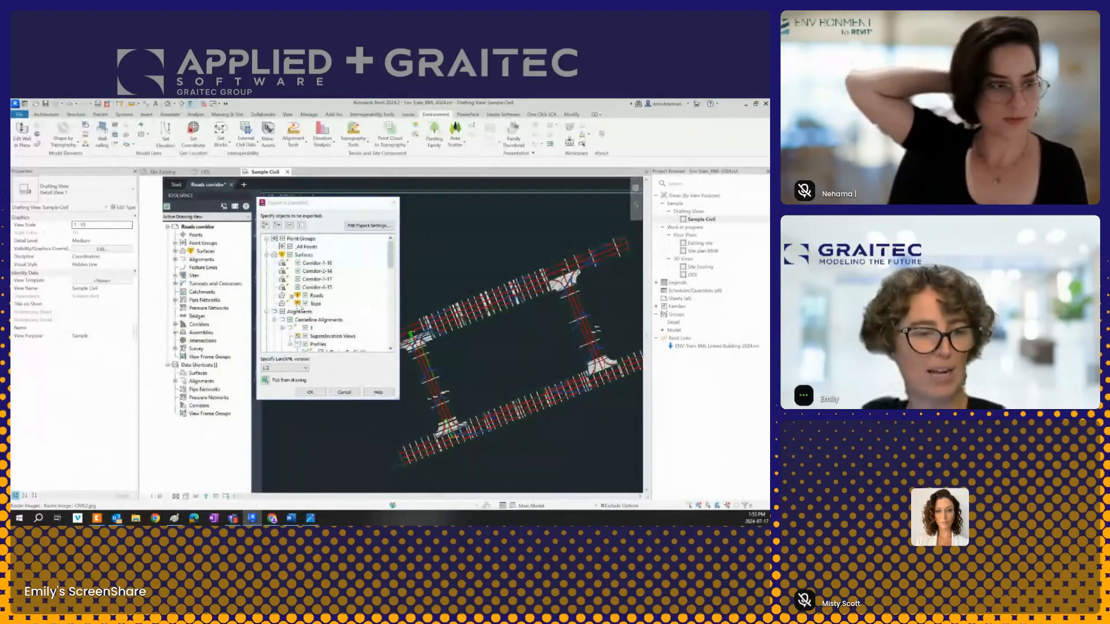
scroll(295, 314, "down", 1)
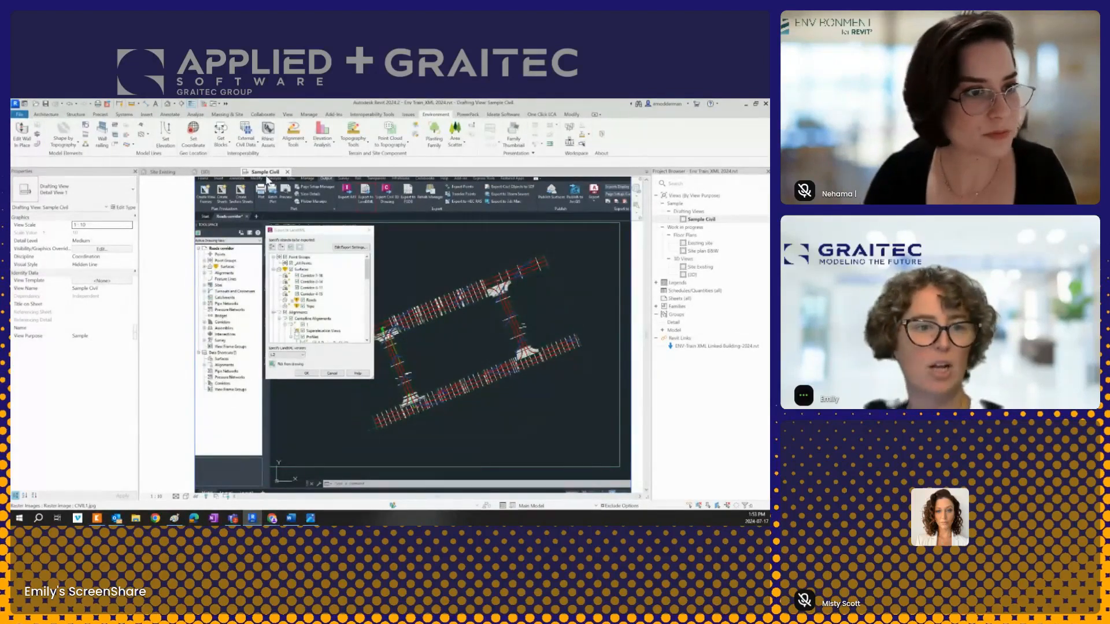
left_click(288, 172)
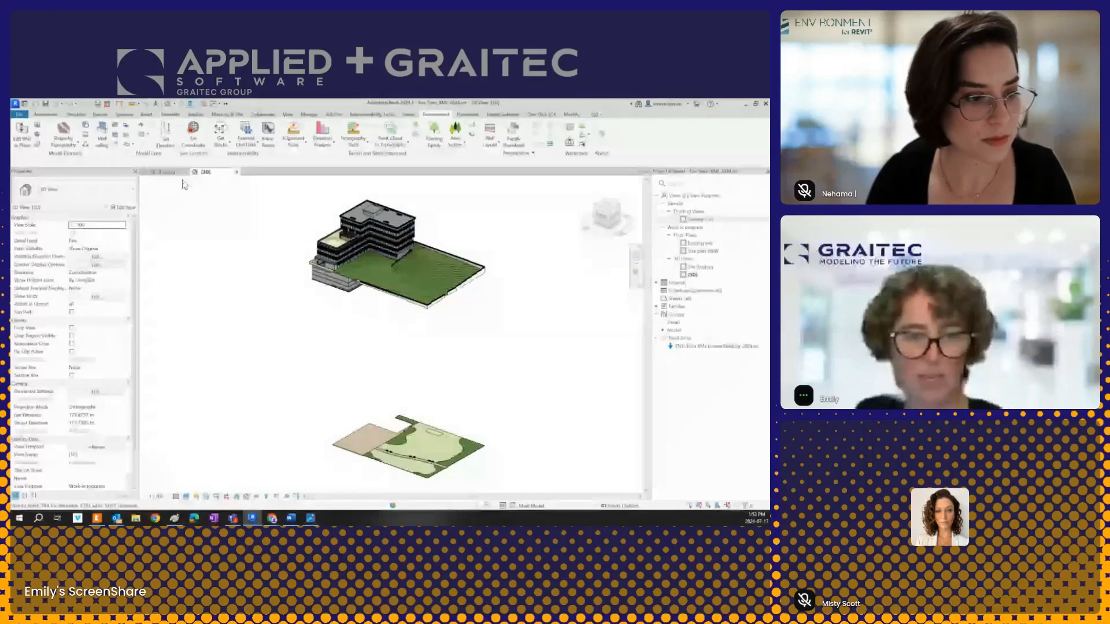
Step: Start adding civil data to the External Civil Data manager and load the file ENV Train_XML 1 Street.xml
left_click(246, 132)
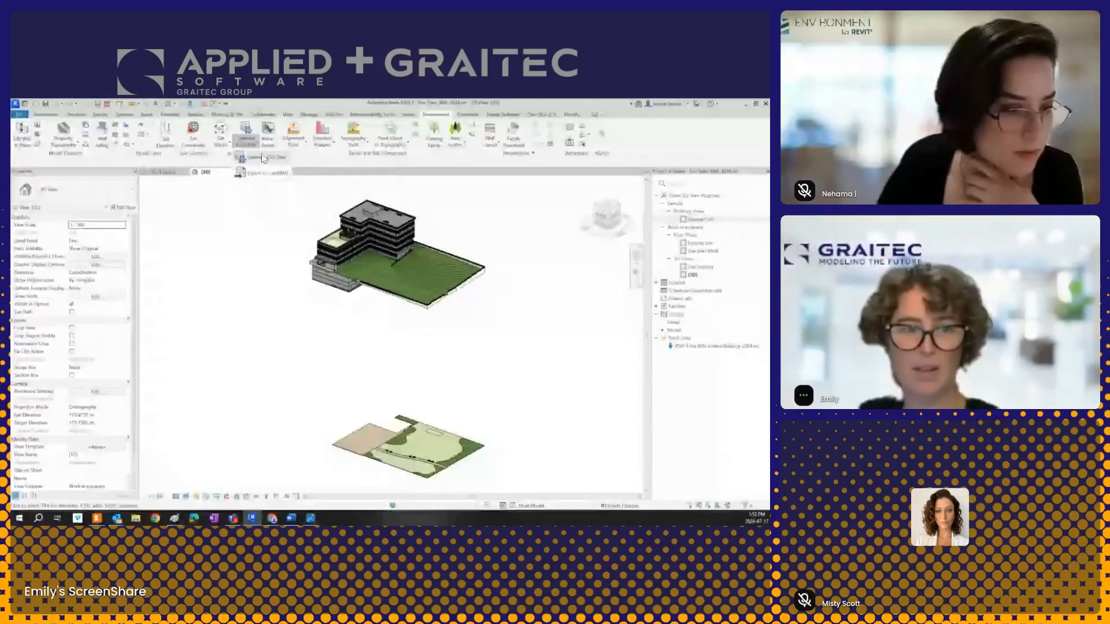
left_click(267, 173)
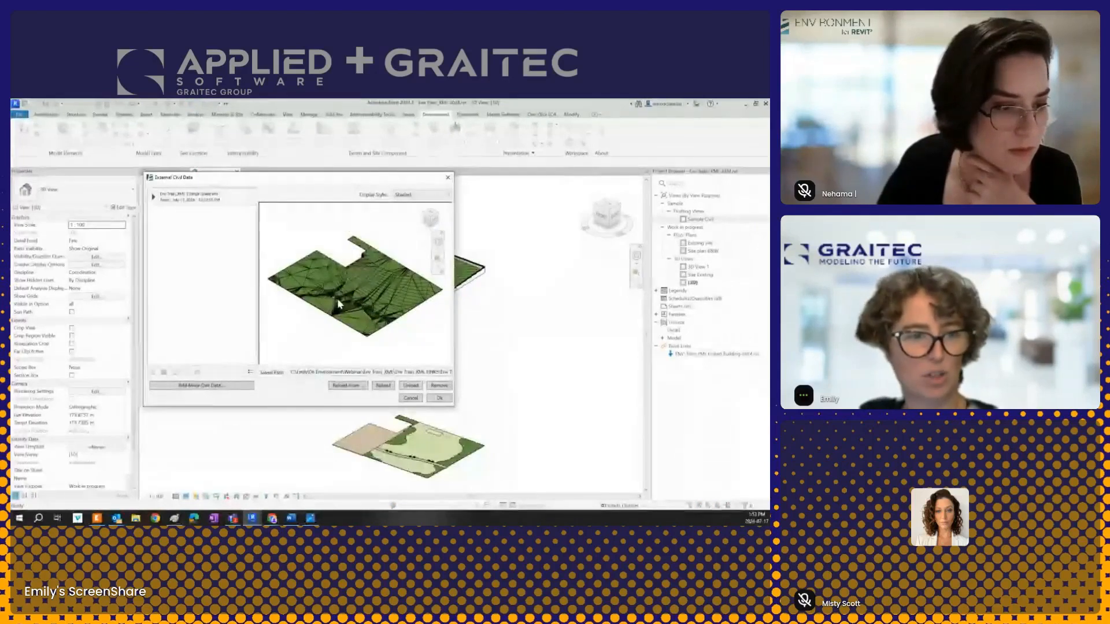
left_click(216, 388)
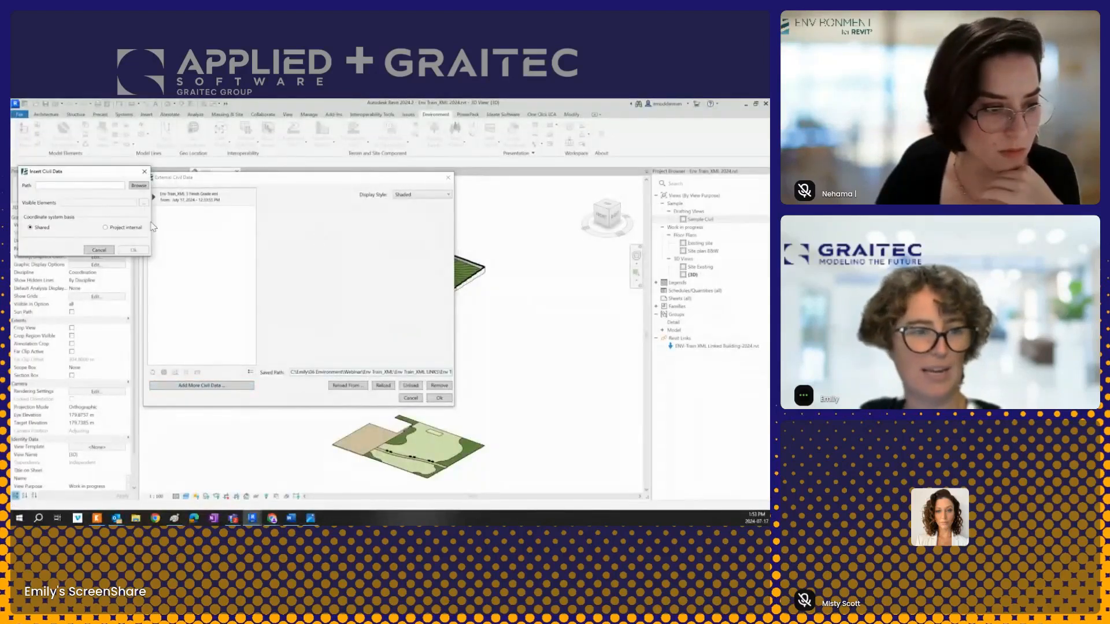
left_click_drag(102, 176, 382, 188)
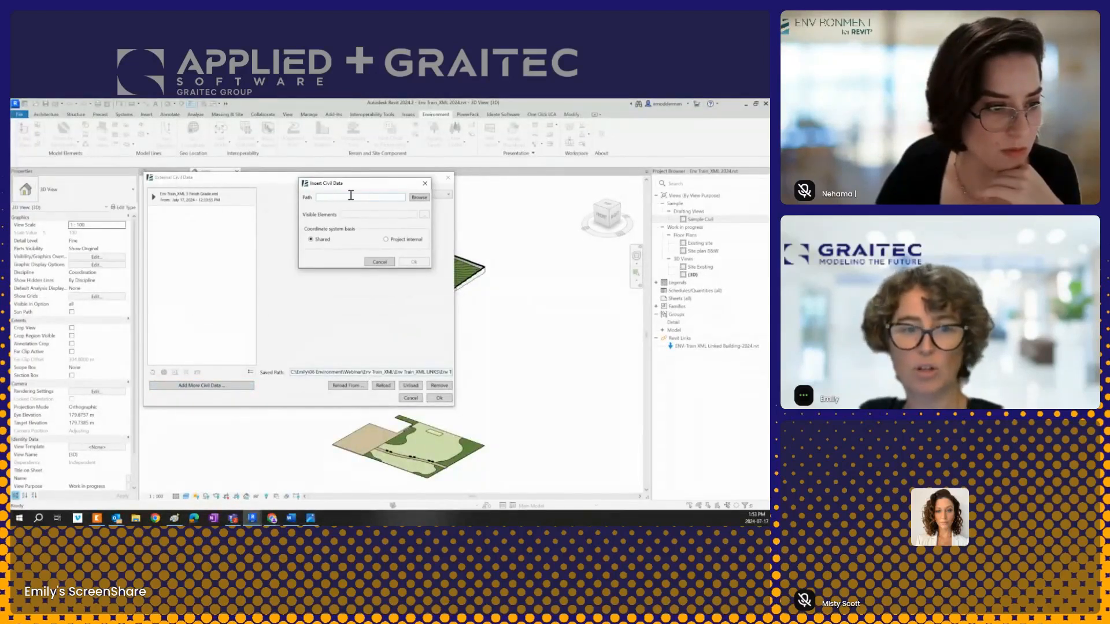
left_click(417, 198)
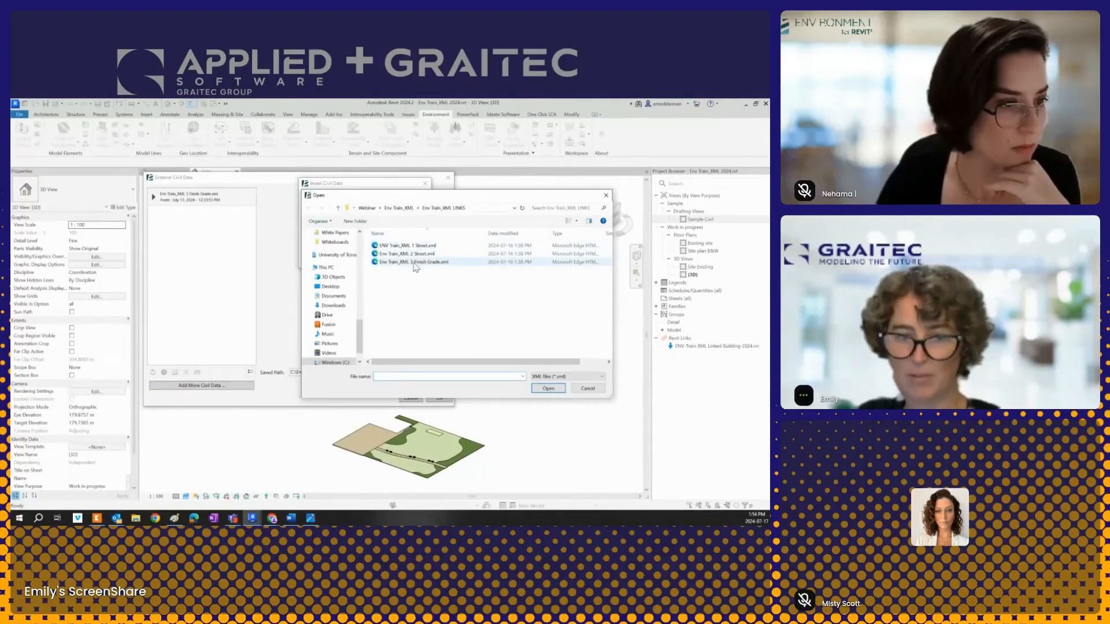
left_click(411, 247)
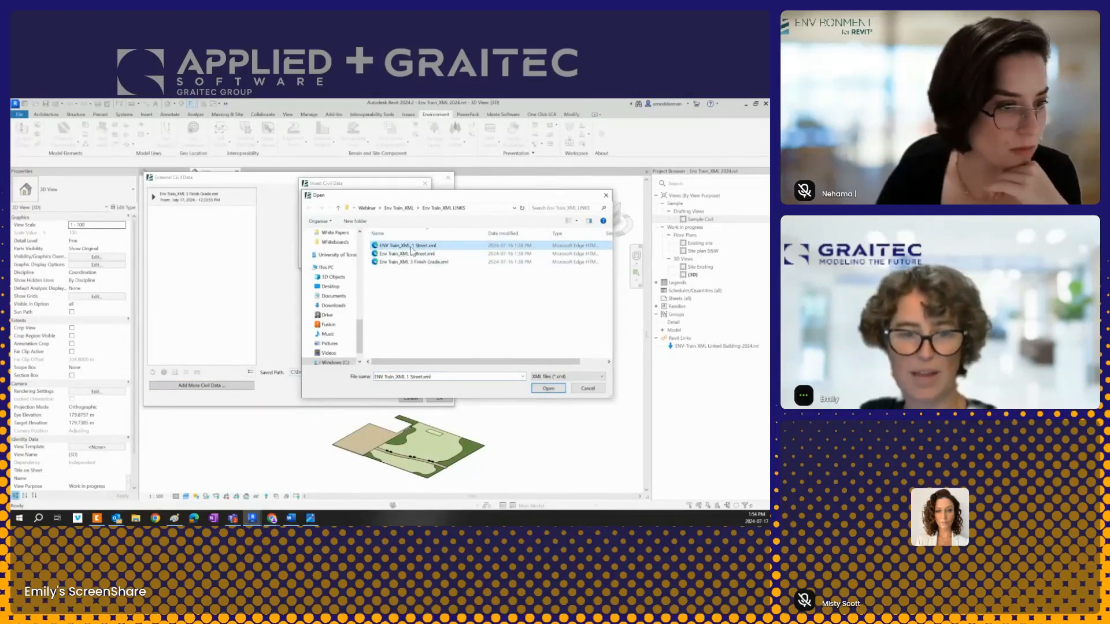
left_click(546, 388)
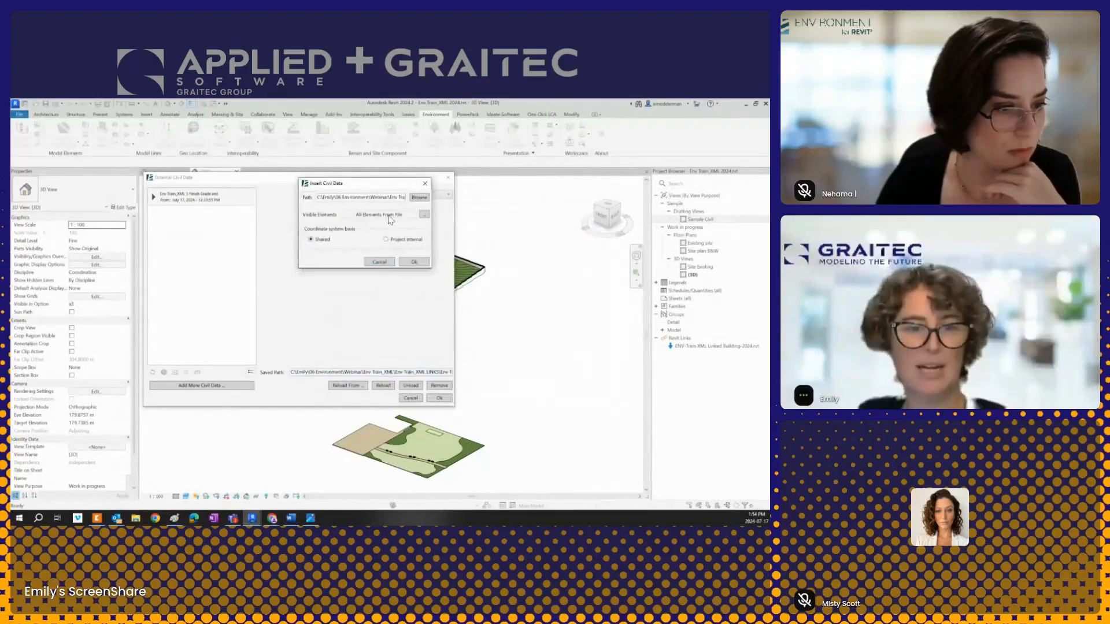
Step: Include all Topography Surfaces in the file's visible elements and review the listed roadway corridor components
left_click(424, 215)
mouse_move(465, 250)
left_mouse_down()
mouse_move(464, 352)
mouse_move(460, 238)
left_mouse_up()
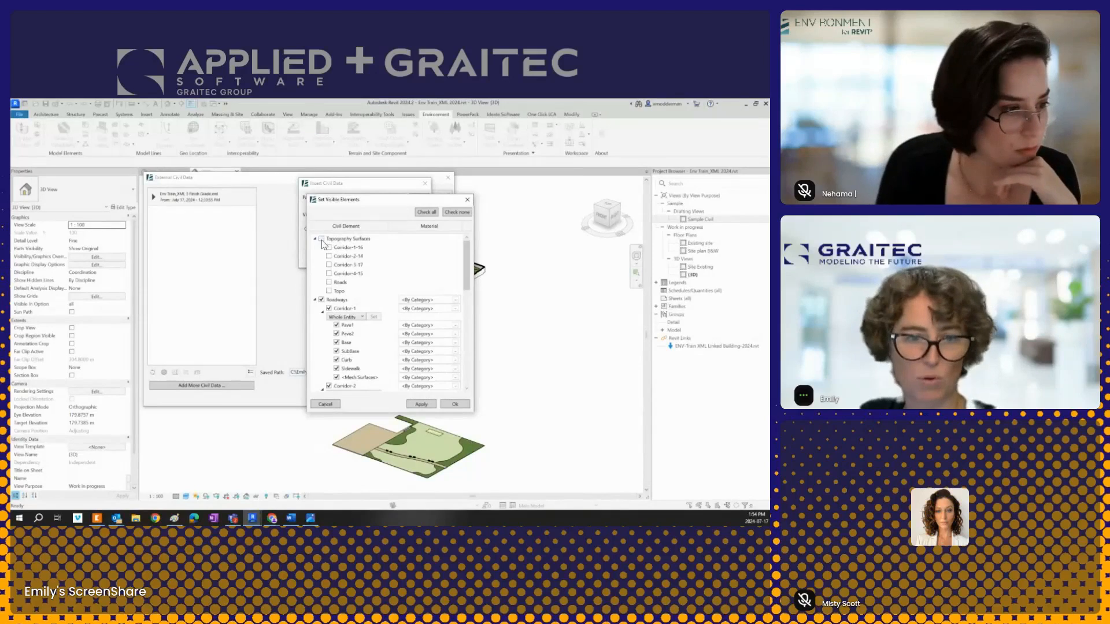
left_click(321, 239)
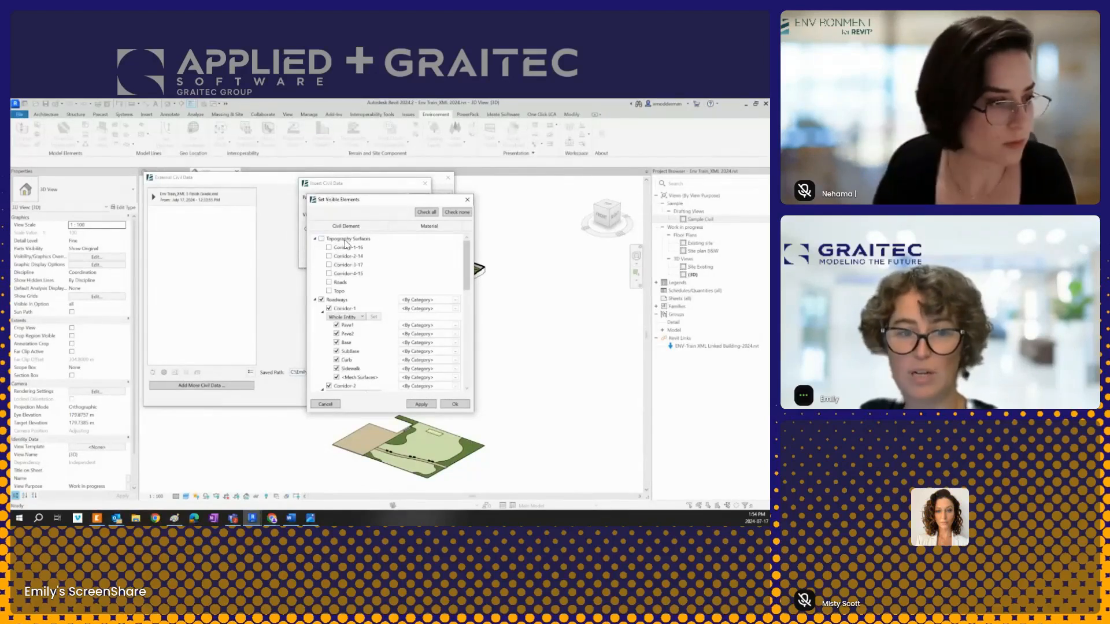
left_click(315, 239)
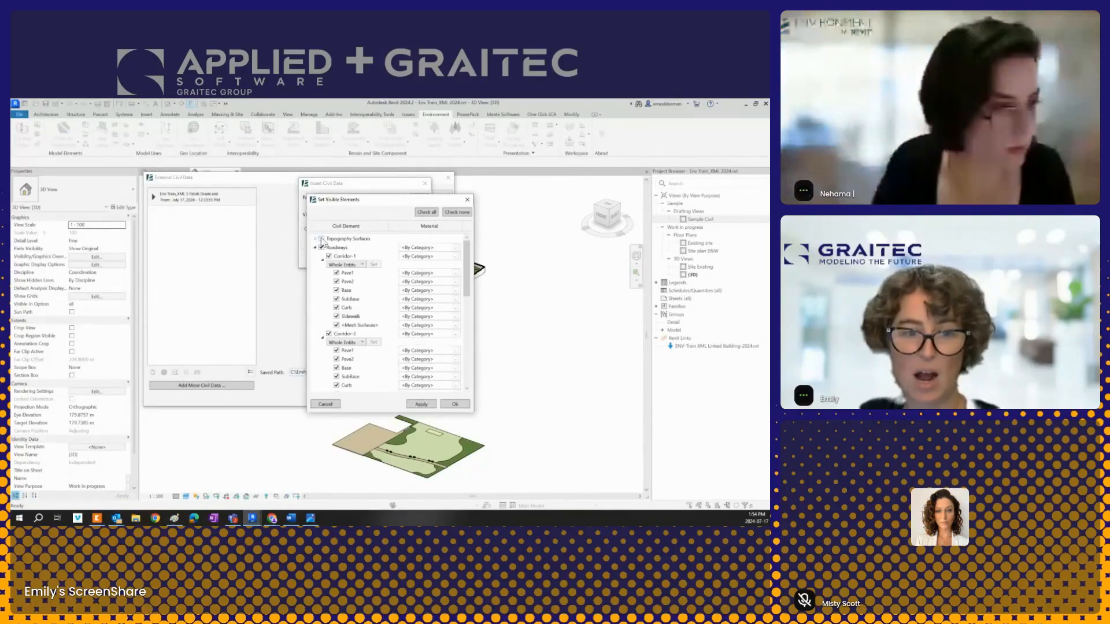
left_click(315, 238)
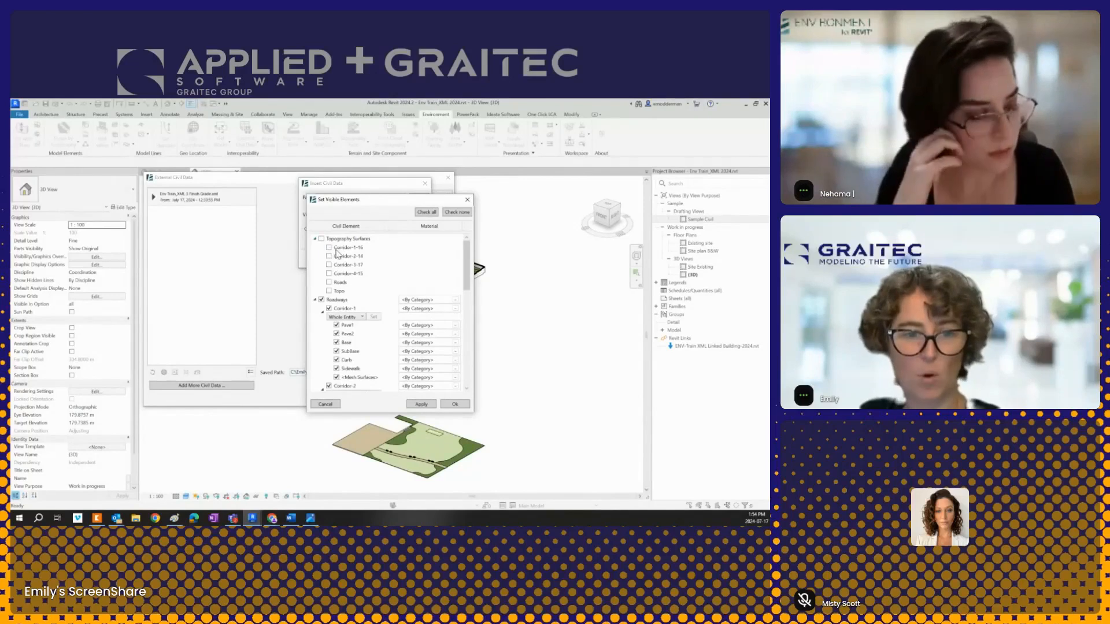
left_click(322, 239)
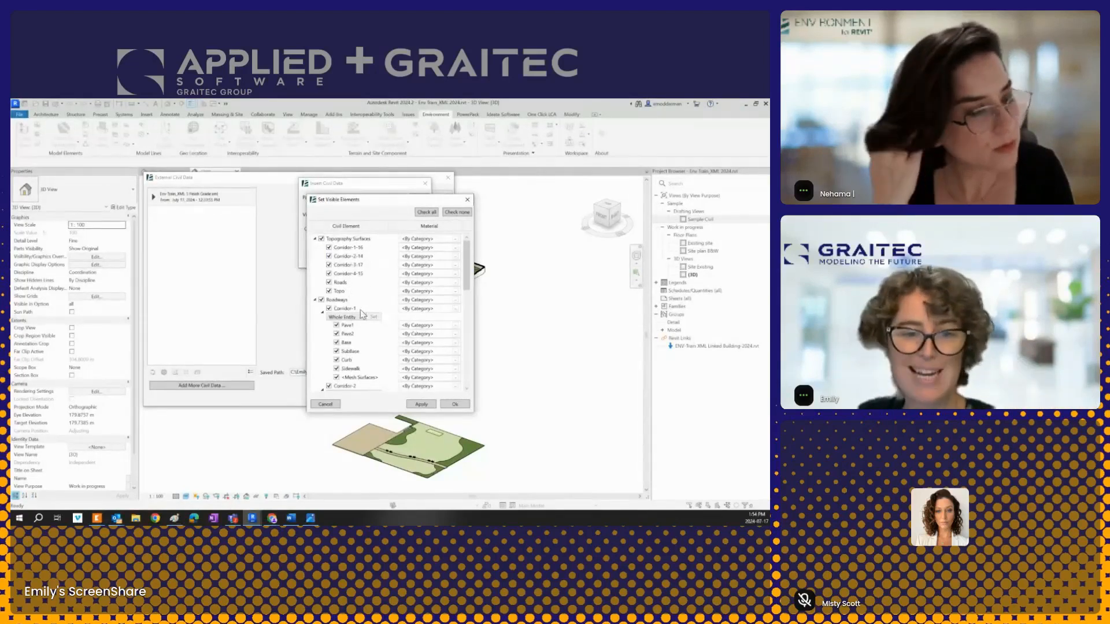
scroll(364, 309, "down", 2)
scroll(354, 296, "down", 3)
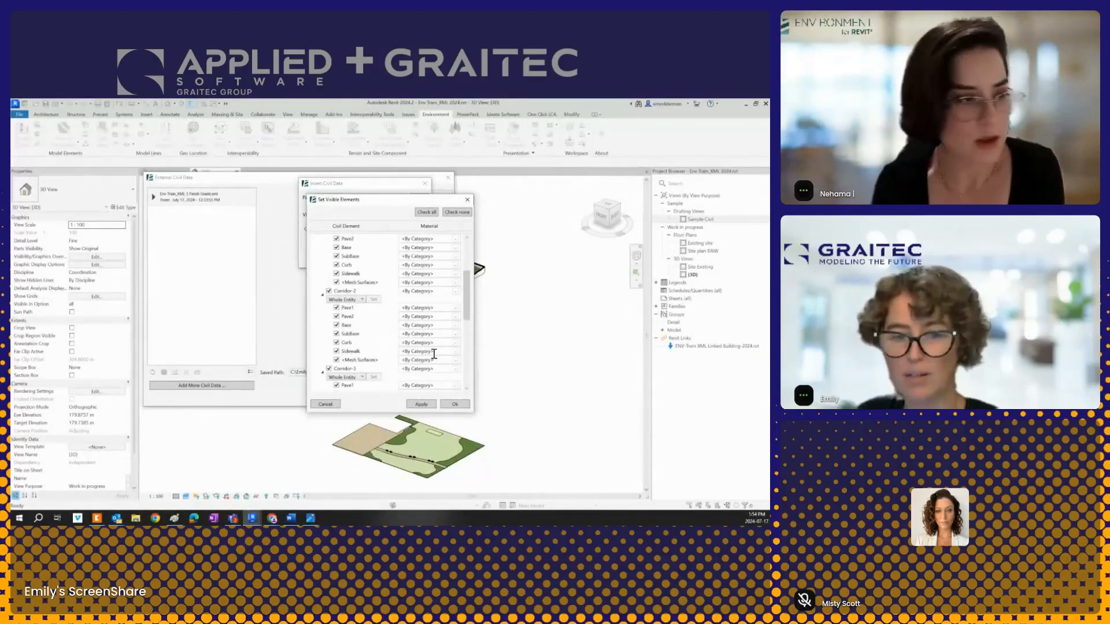
Step: Exclude the Alignments from the visible elements and insert the civil data using the Shared coordinate system basis
left_click_drag(436, 352, 391, 349)
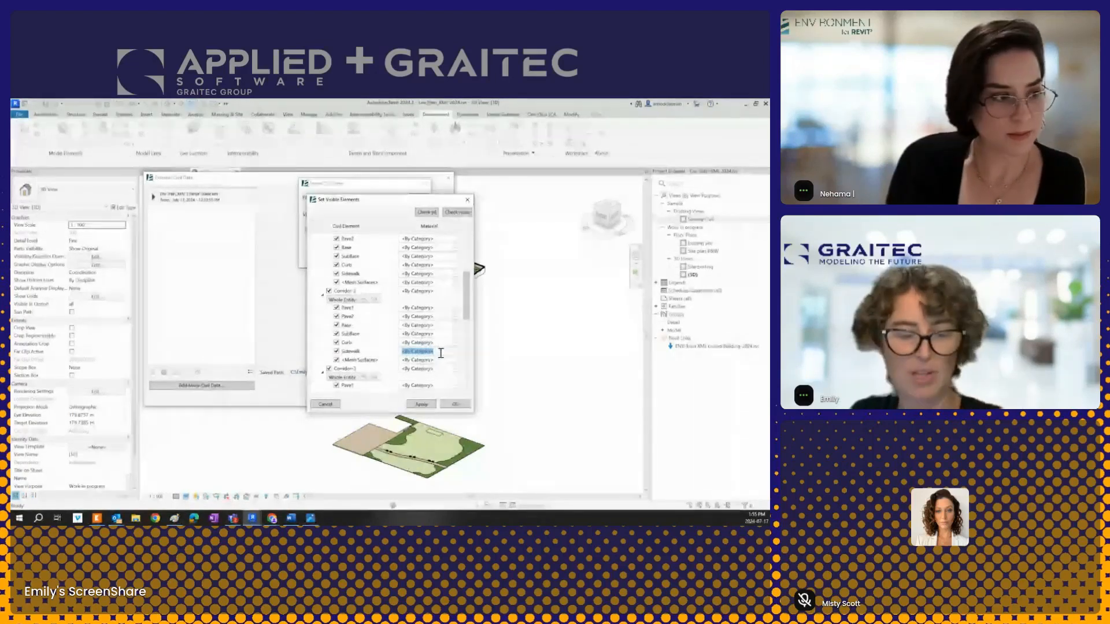
scroll(389, 327, "down", 8)
scroll(390, 332, "down", 2)
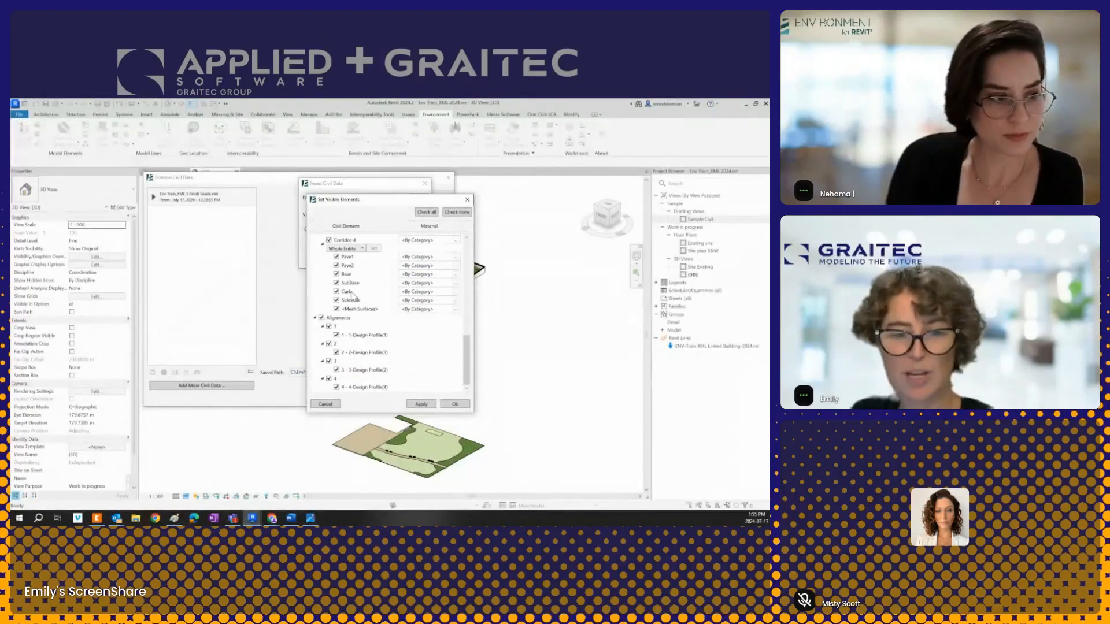
left_click(322, 317)
scroll(353, 347, "up", 10)
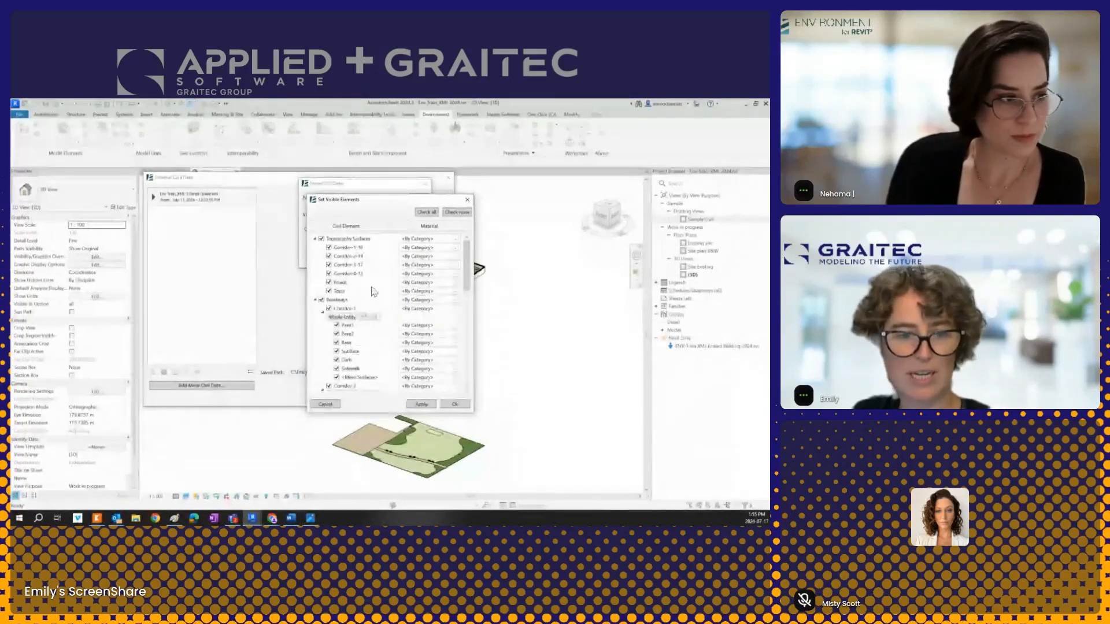
left_click(455, 404)
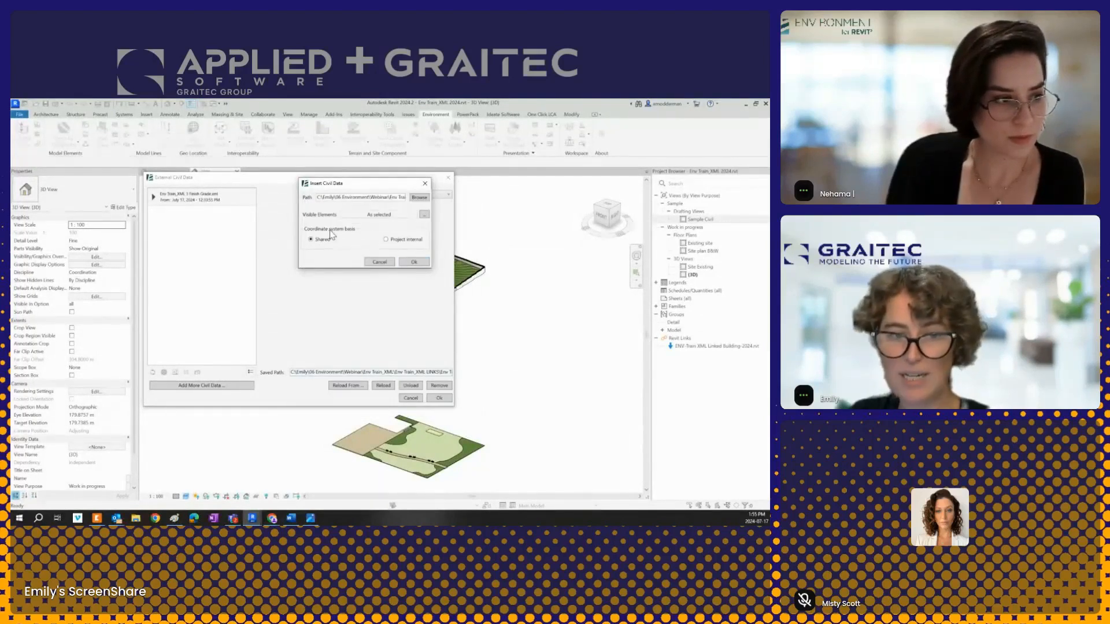
left_click(406, 264)
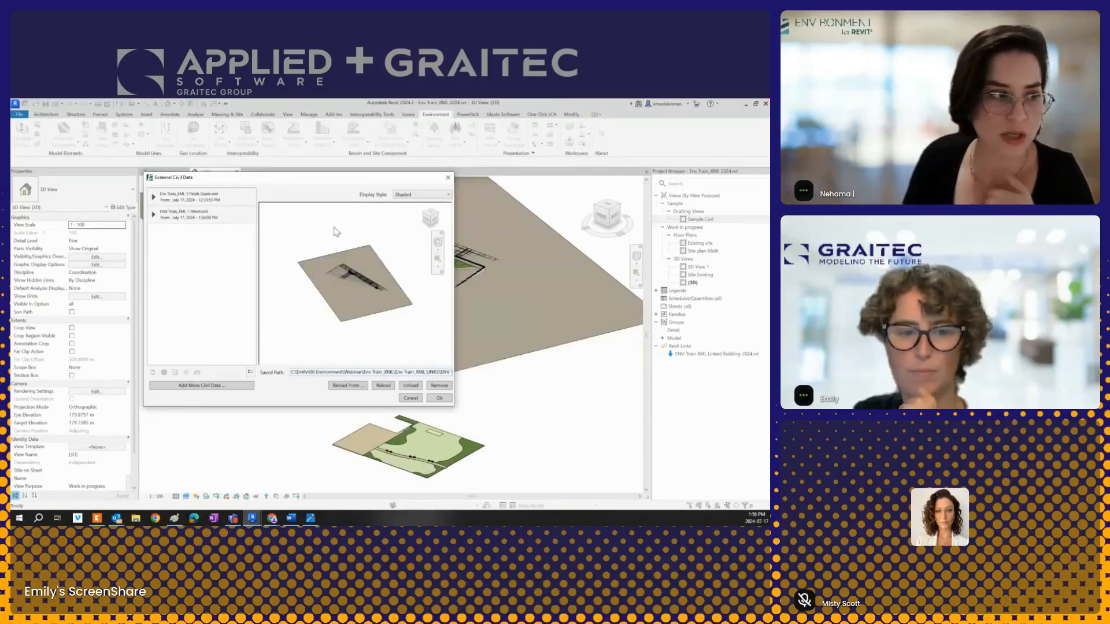
Step: Expand the inserted Street file and preview its roadway corridors, the Topo surface and the complete file
left_click(153, 215)
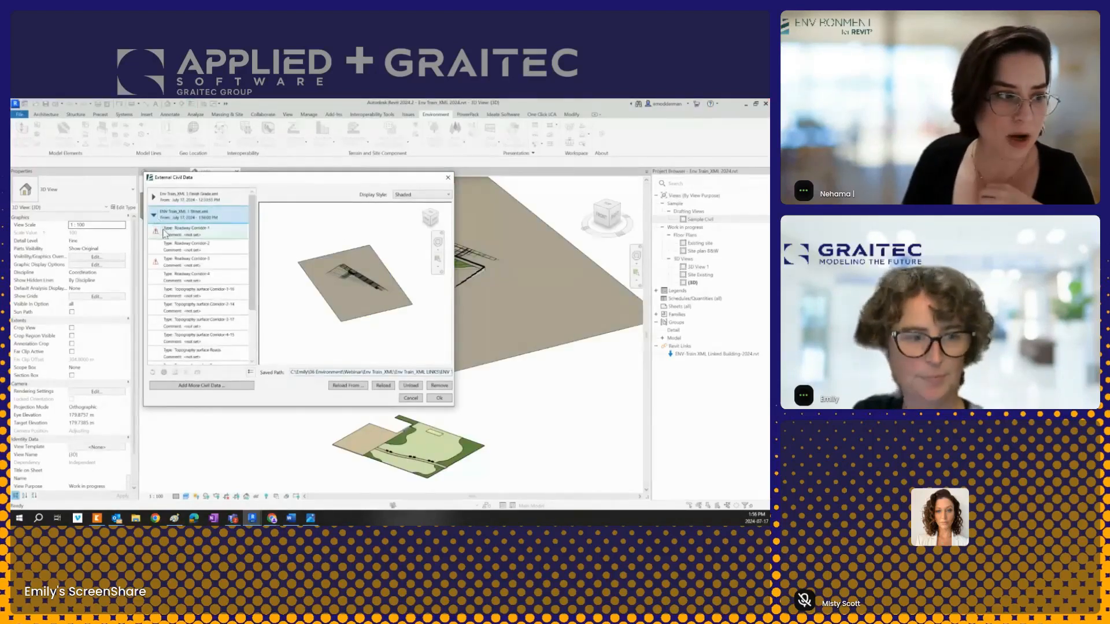
left_click(202, 234)
left_click(201, 247)
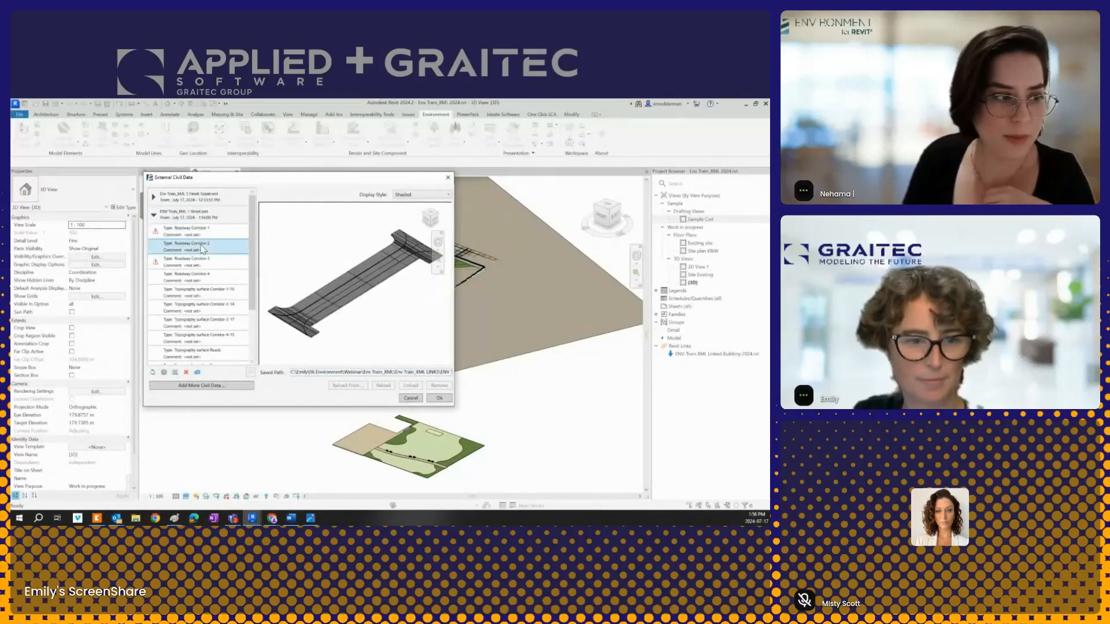
left_click(203, 262)
scroll(202, 341, "down", 1)
left_click(202, 351)
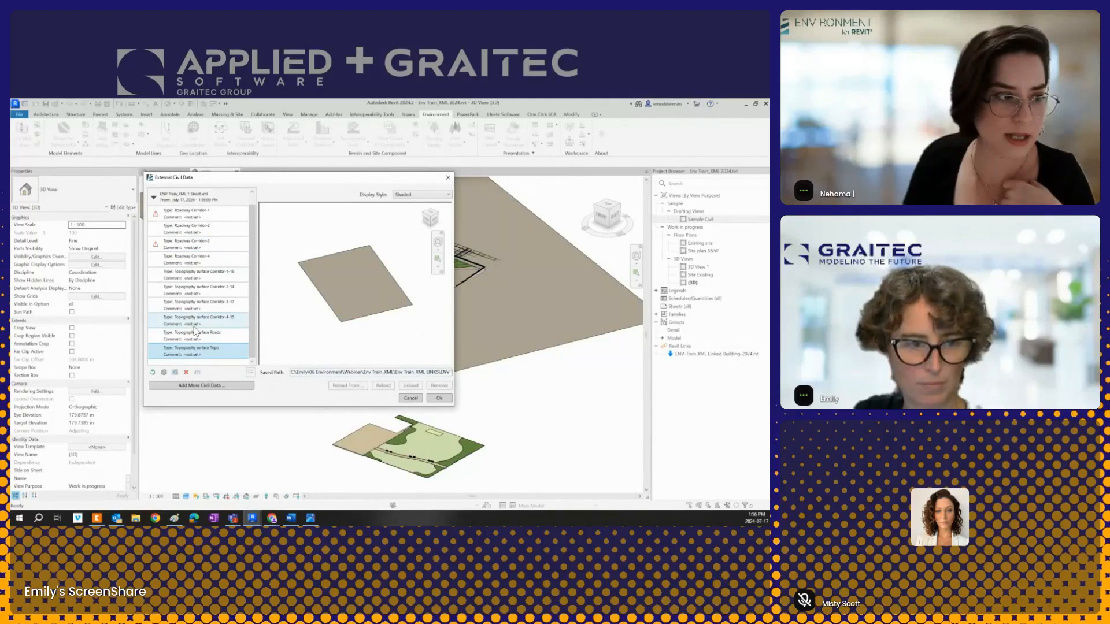
scroll(188, 289, "up", 1)
left_click(194, 221)
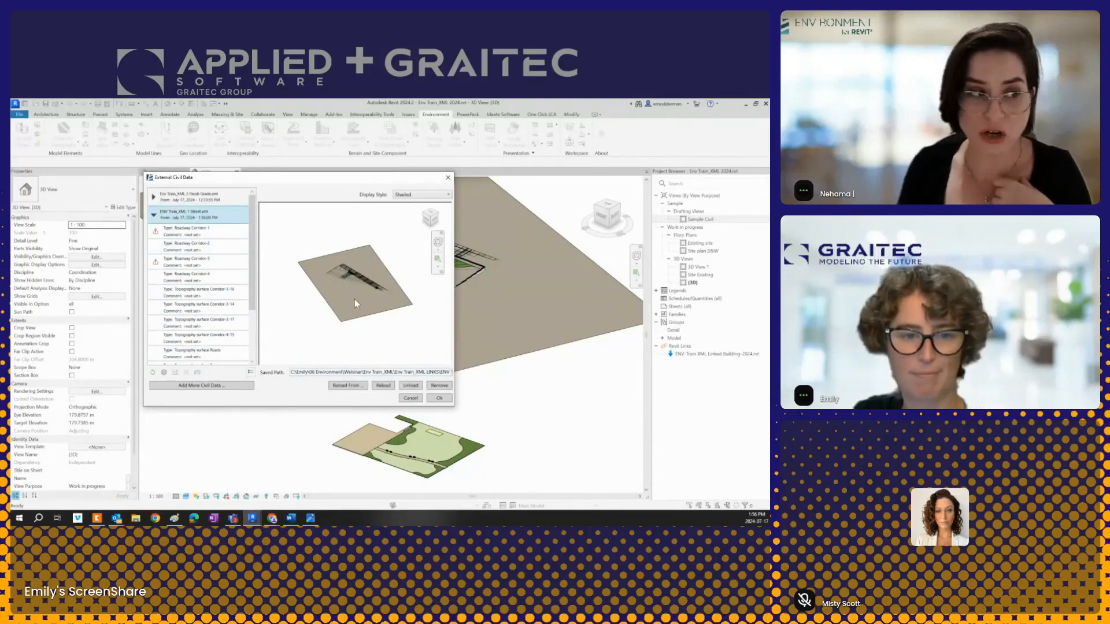
scroll(357, 304, "up", 3)
scroll(186, 316, "down", 1)
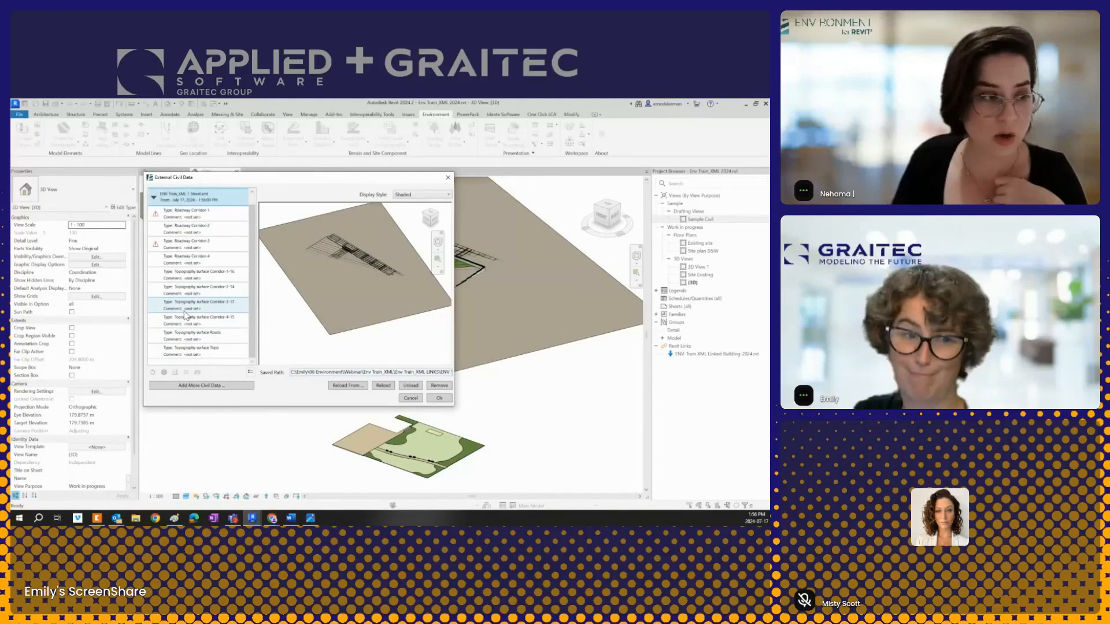
Step: Remove the topography surface Topo from the inserted Street civil data
left_click(185, 350)
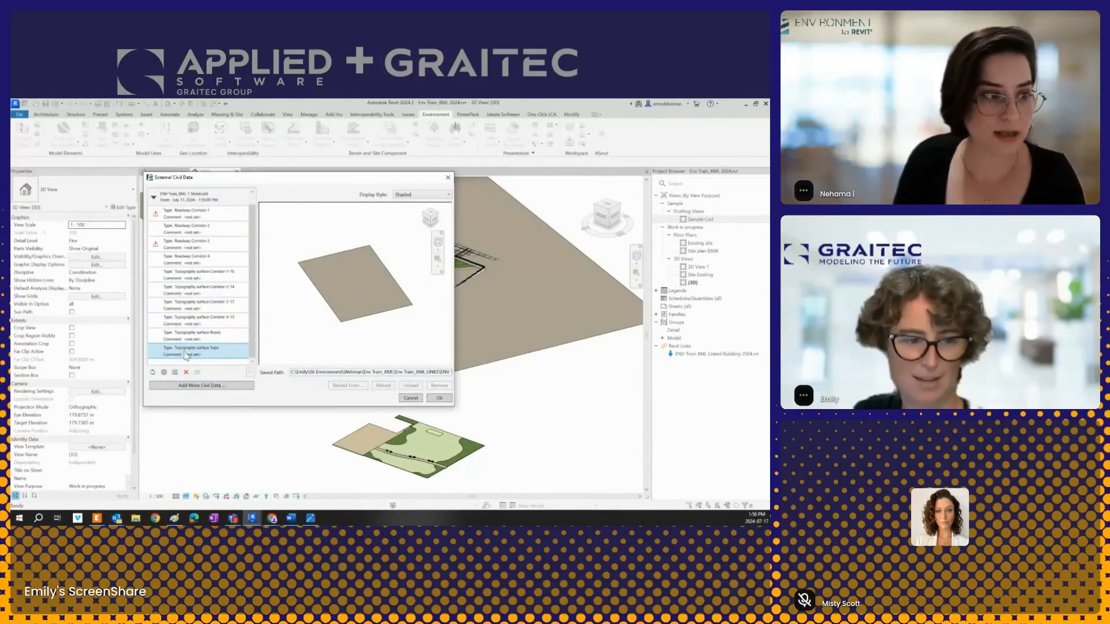
left_click(187, 372)
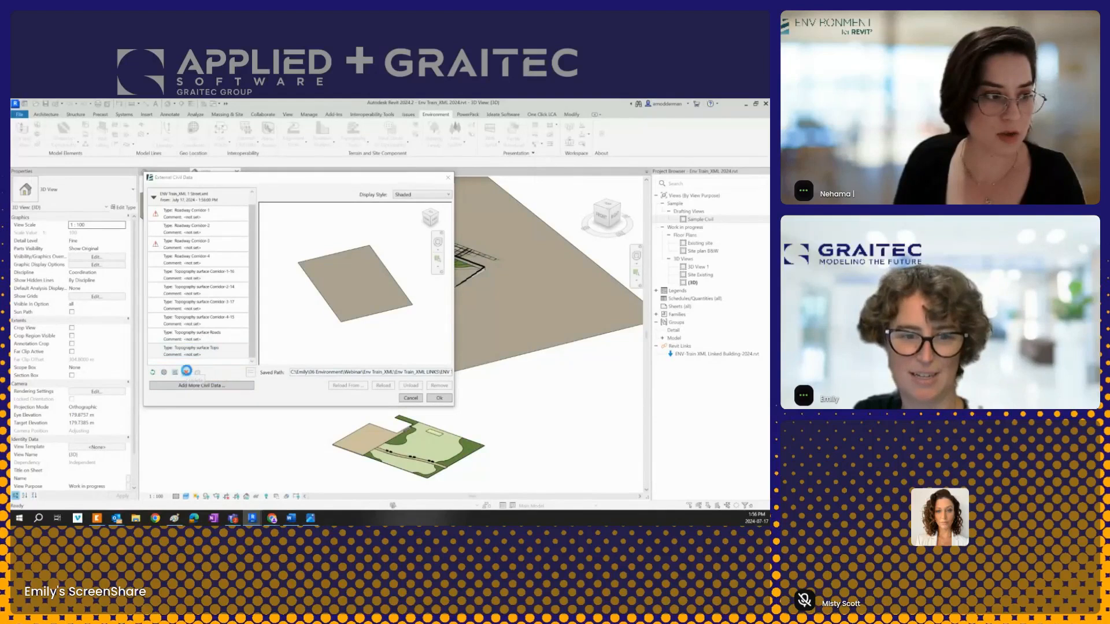
left_click(367, 312)
Step: Preview the remaining Street elements, from the Roads and corridor topography surfaces to the roadway corridors
left_click(184, 347)
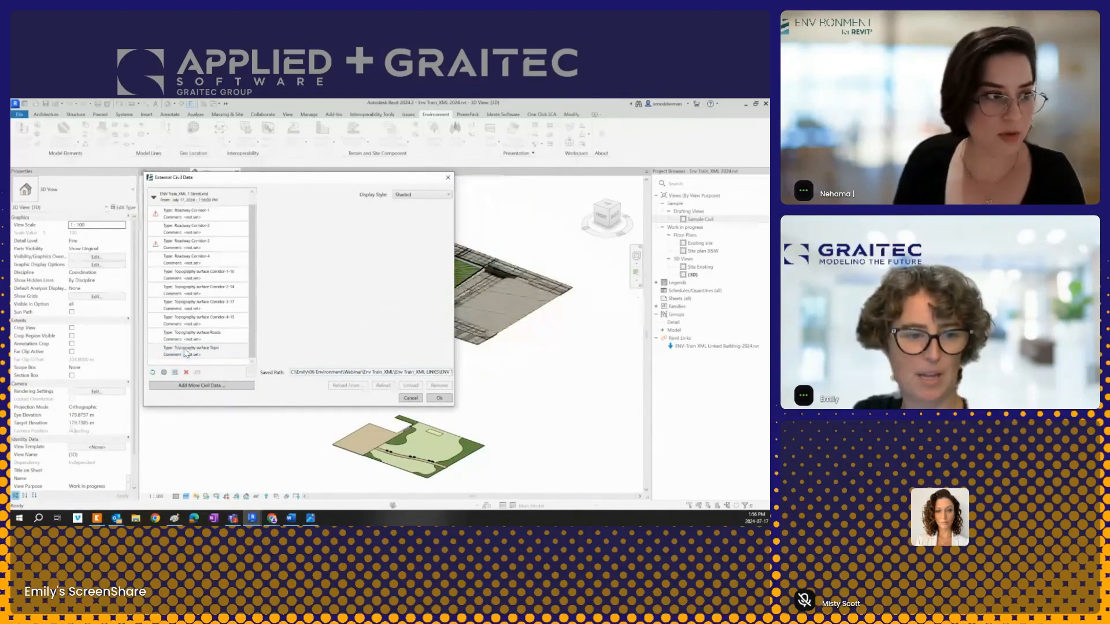
left_click(193, 353)
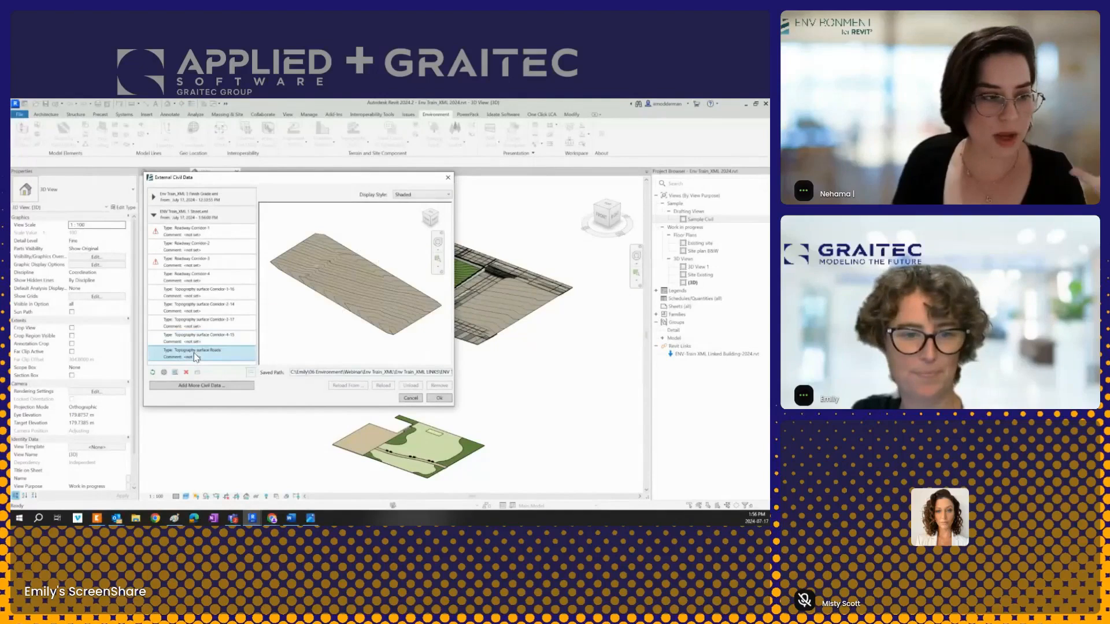
left_click(196, 322)
left_click(197, 307)
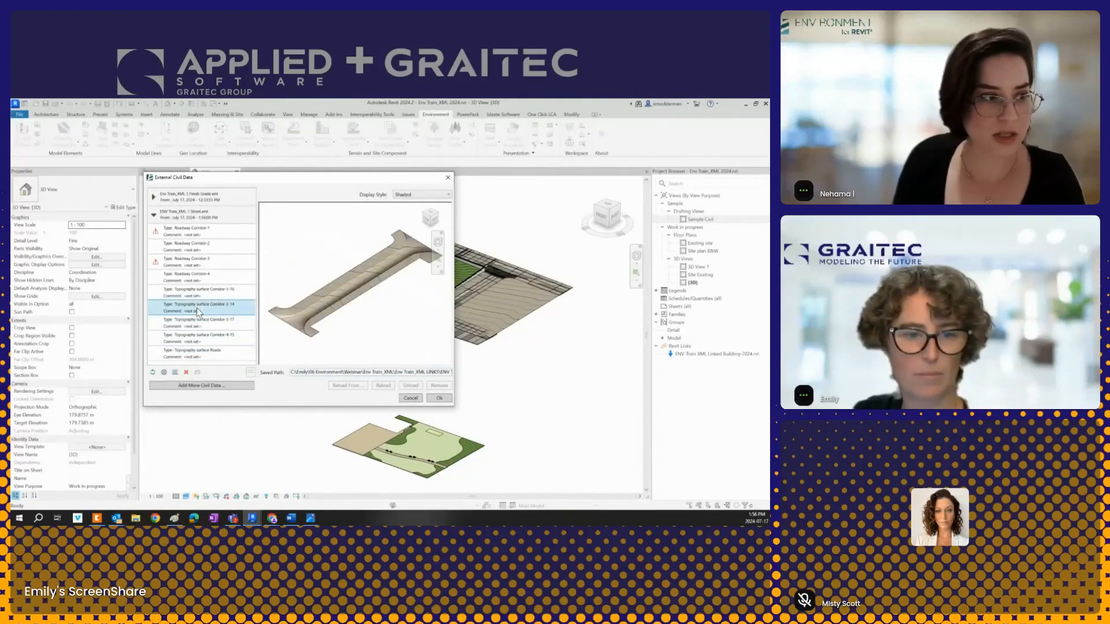
left_click(194, 293)
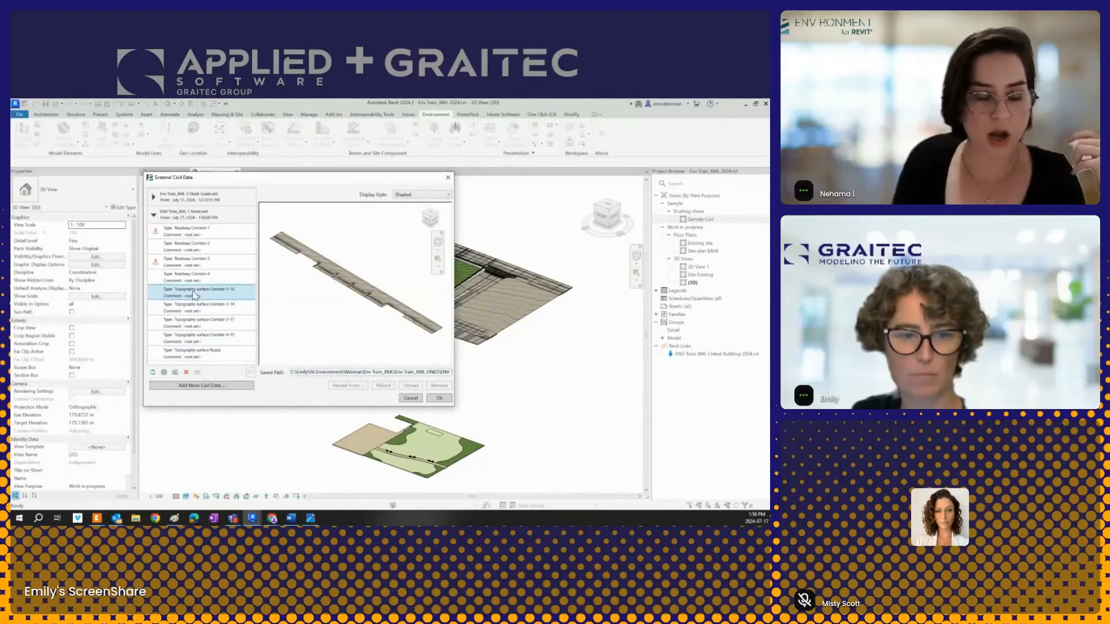
left_click(194, 277)
left_click(194, 264)
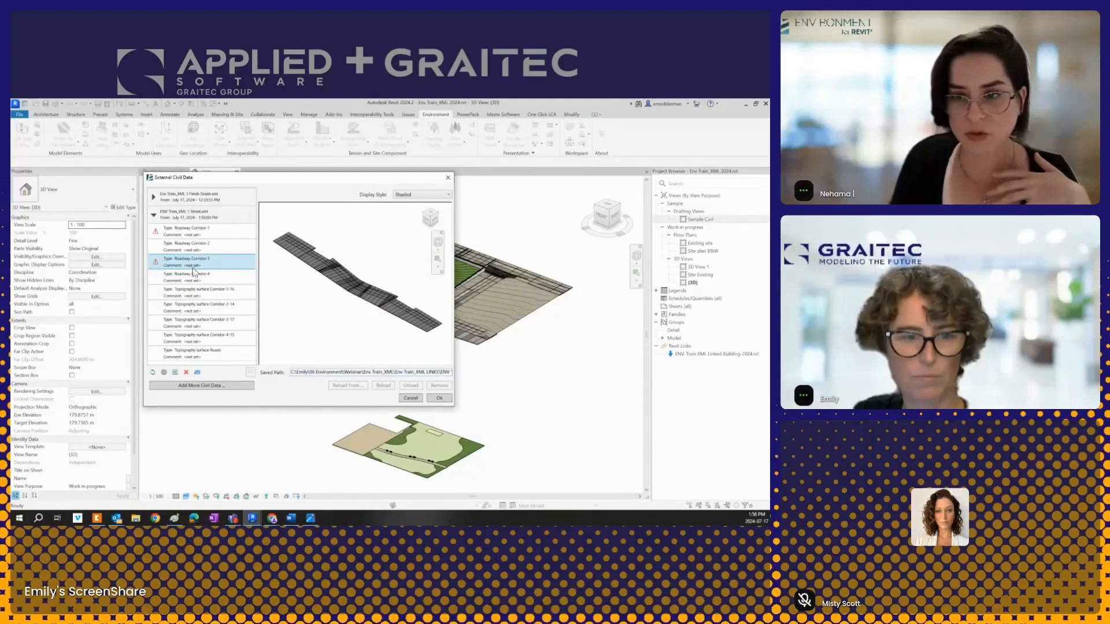
Step: Preview Roadway Corridor-2 and Roadway Corridor-1 of the Street file and accept the external civil data changes
left_click(202, 246)
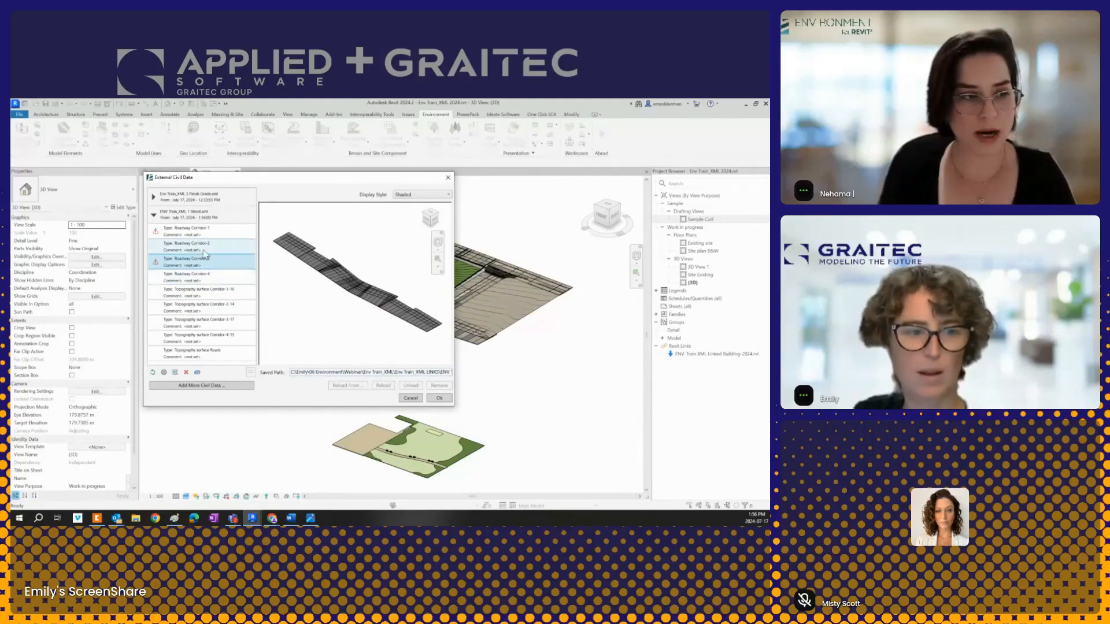
left_click(205, 234)
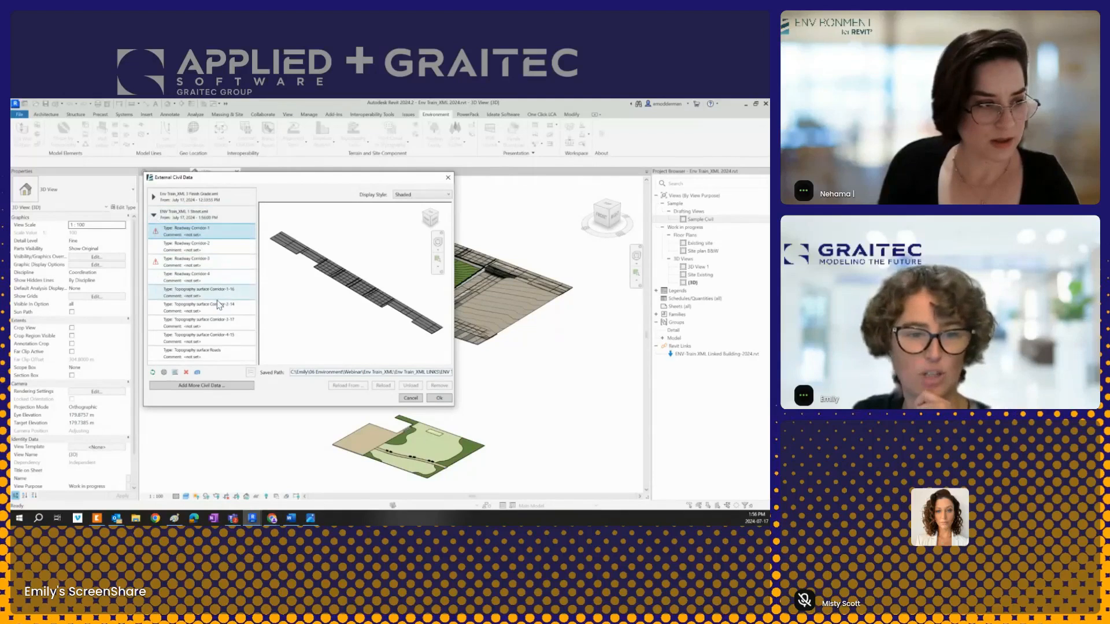
left_click(443, 399)
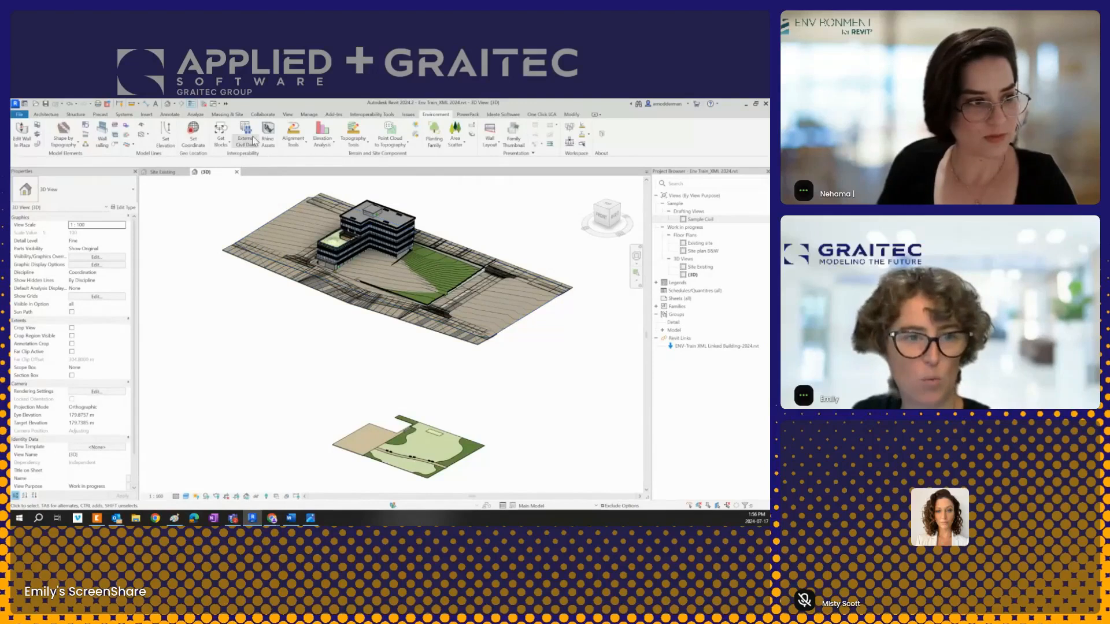
Step: Reopen the external civil data and preview the Finish Grade file, the Roads topography surface and the collapsed Street file
left_click(249, 138)
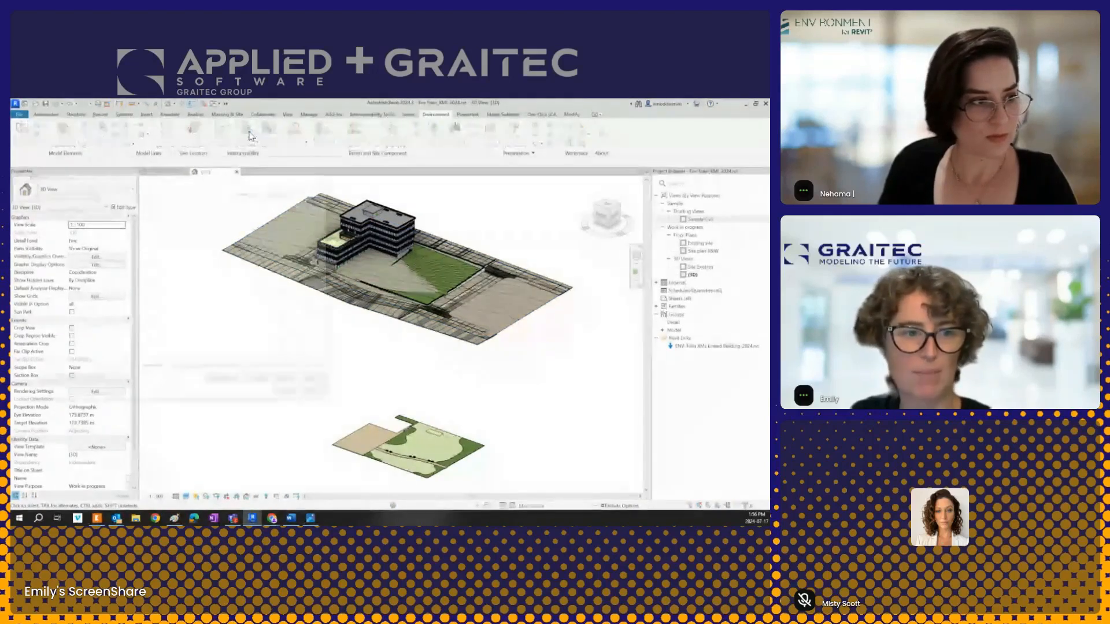
left_click(29, 209)
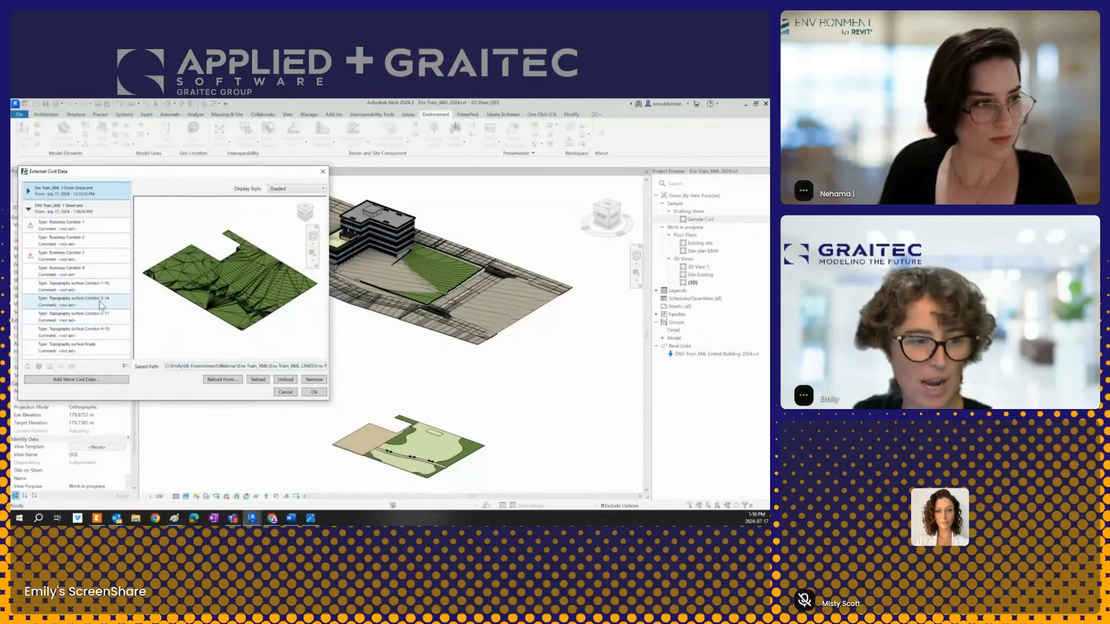
left_click(101, 348)
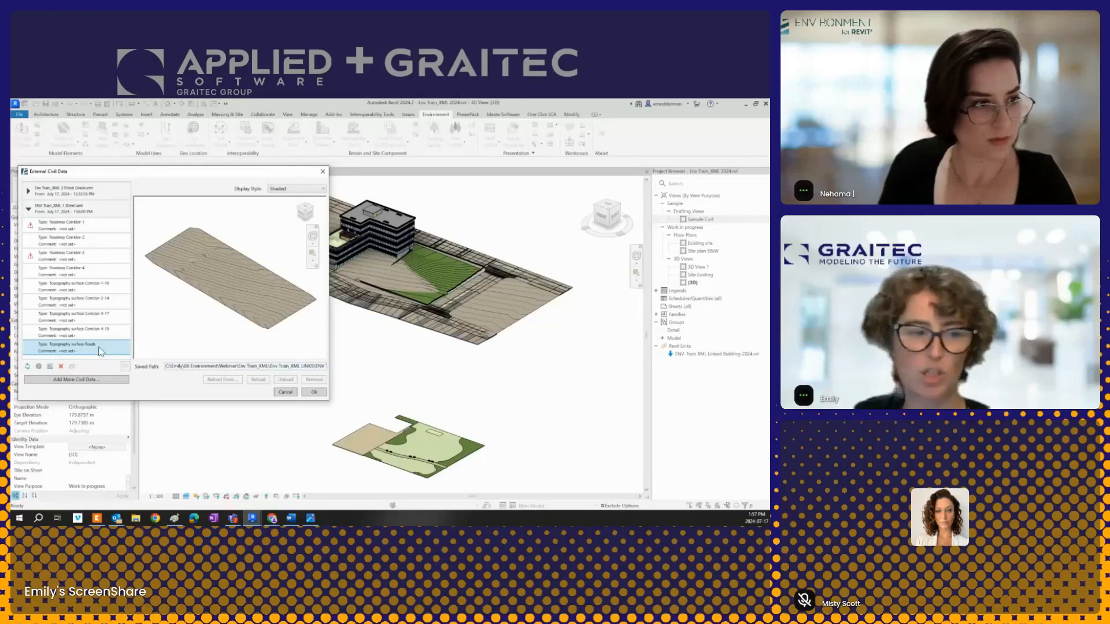
left_click(60, 367)
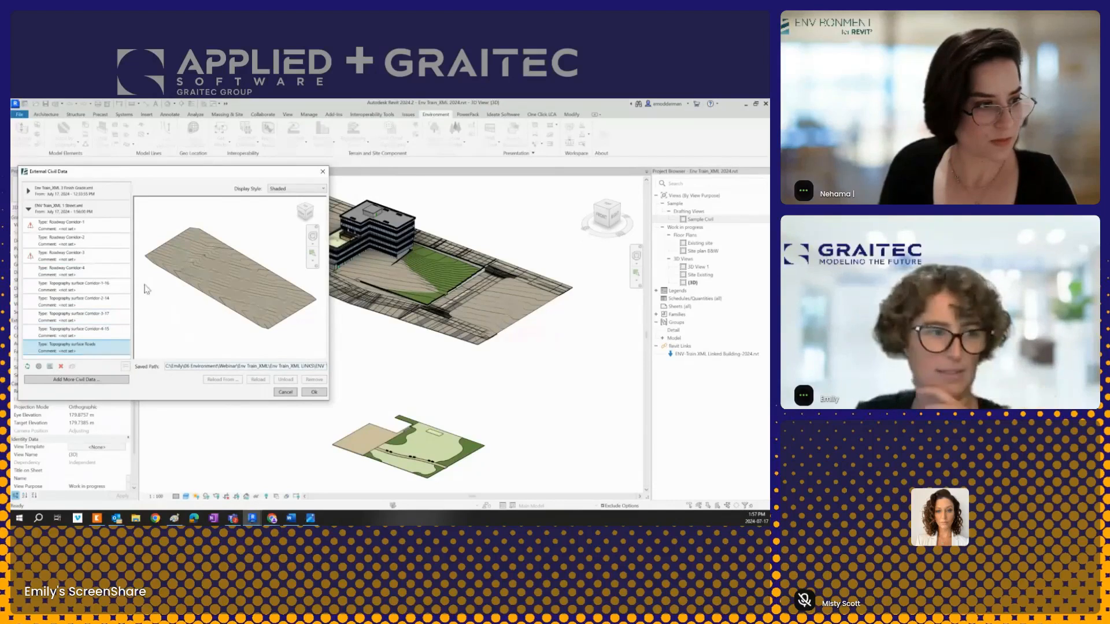
left_click(28, 208)
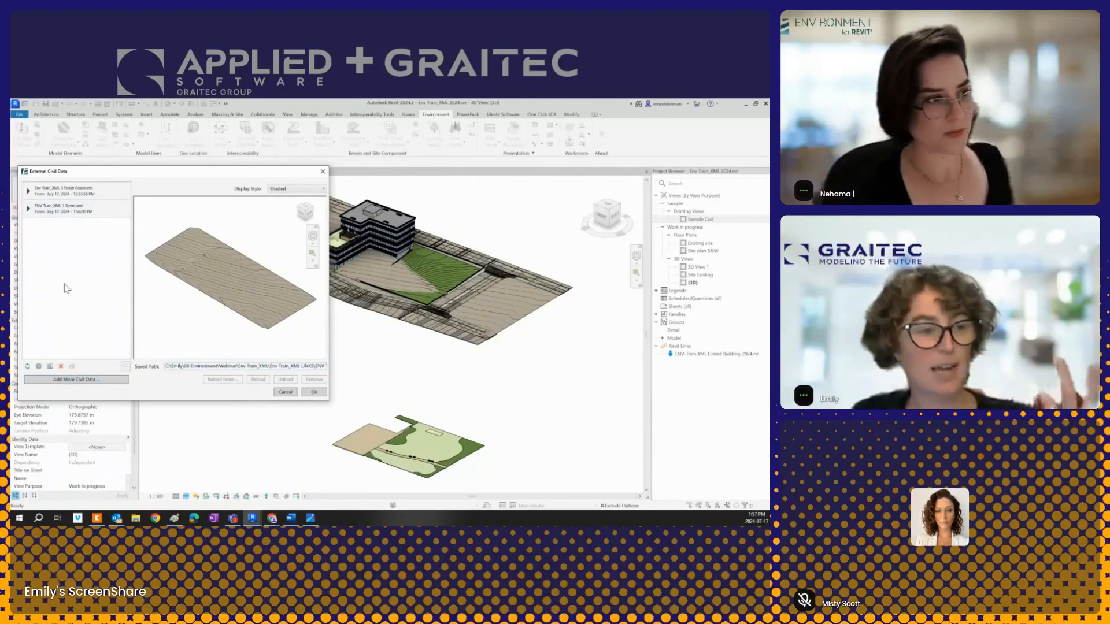
left_click(75, 209)
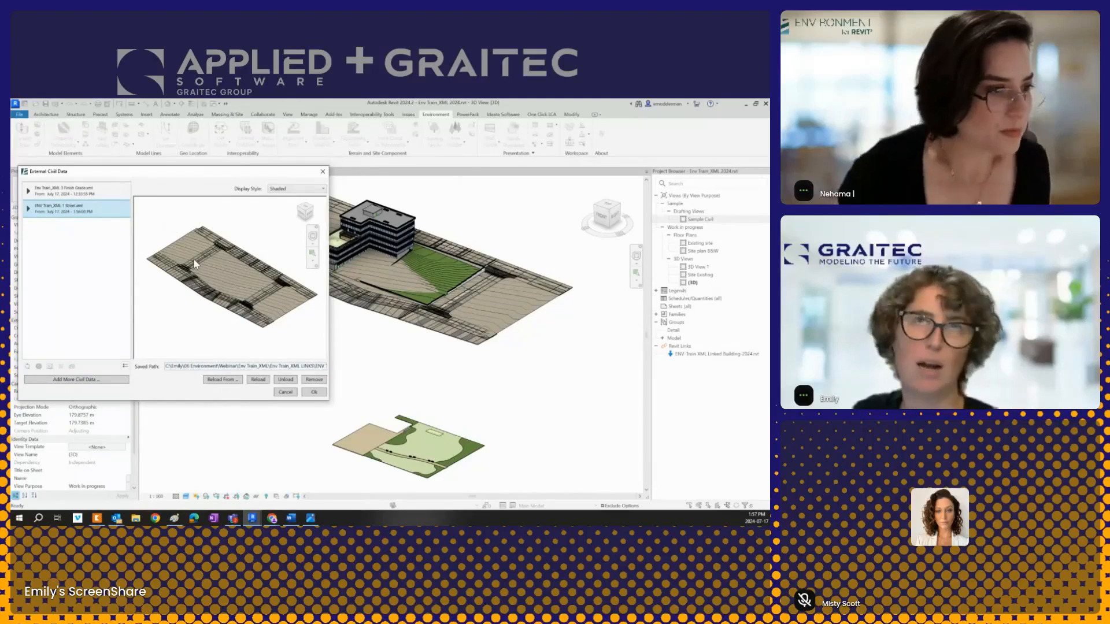
left_click(88, 382)
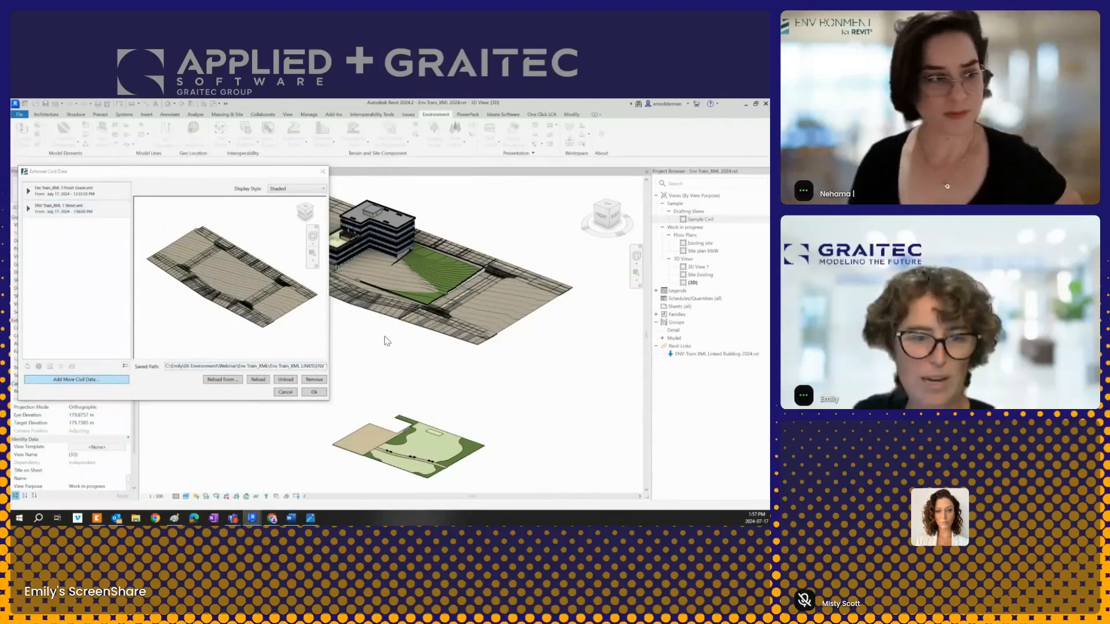
left_click(140, 186)
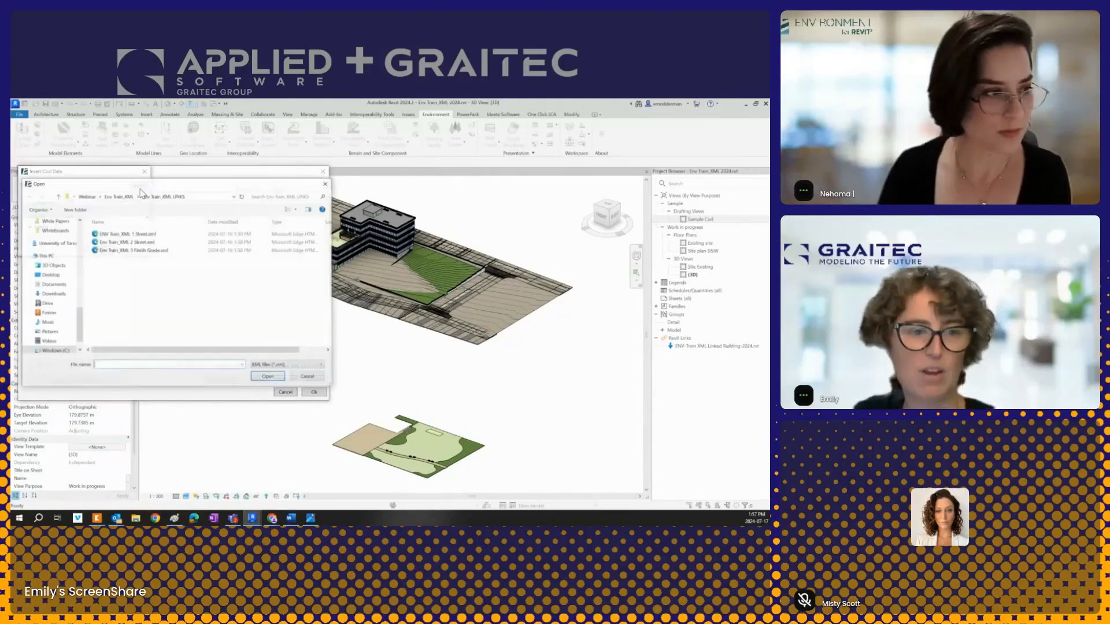
left_click(148, 242)
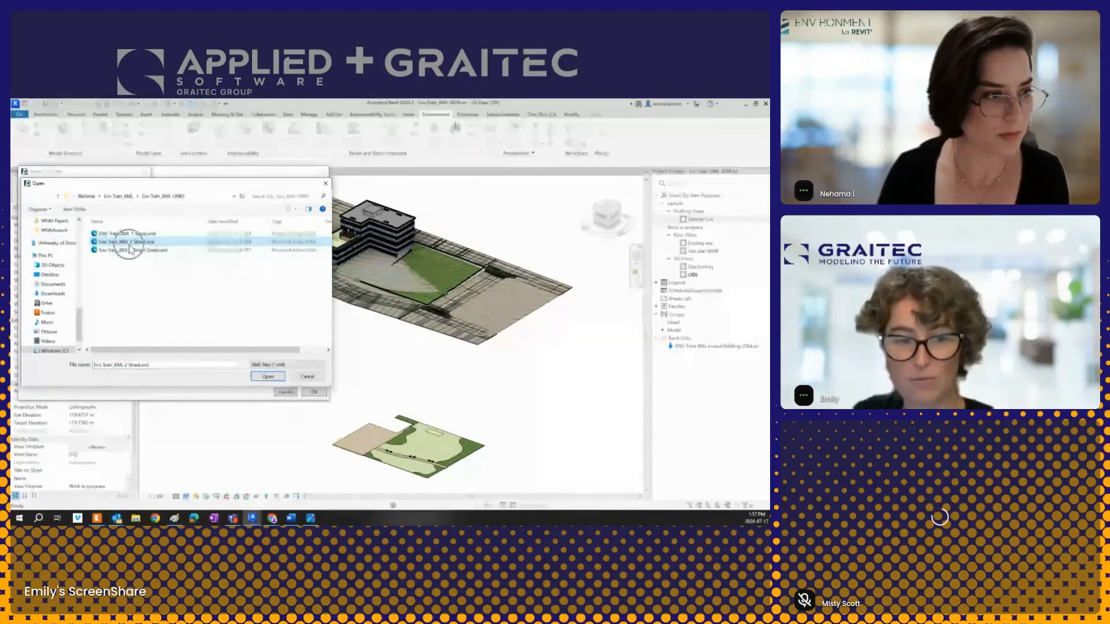
left_click(319, 377)
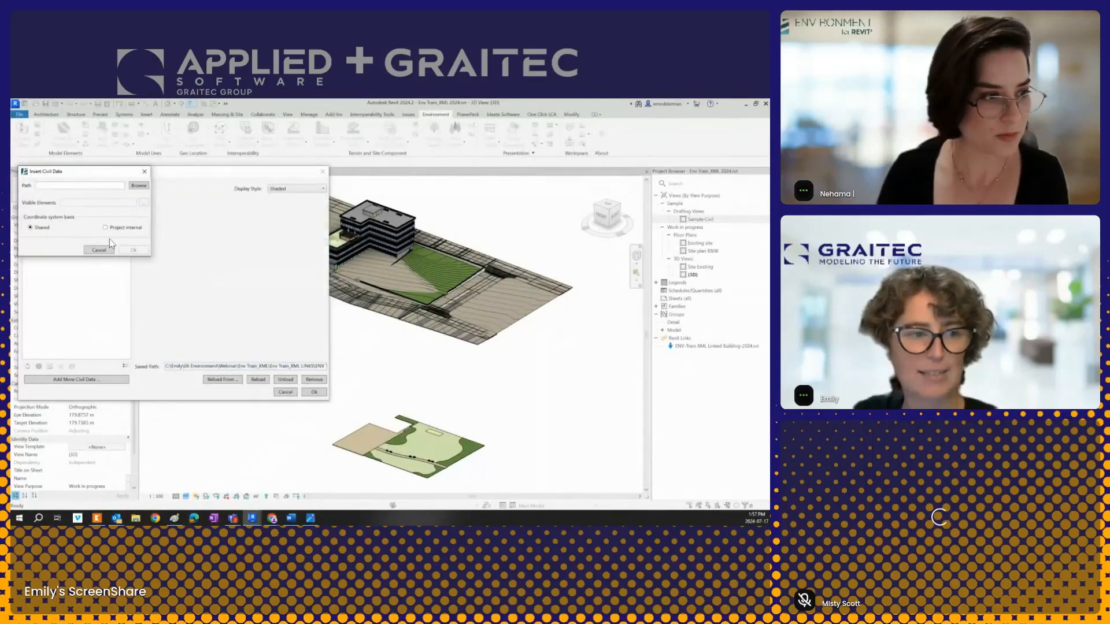
left_click(97, 250)
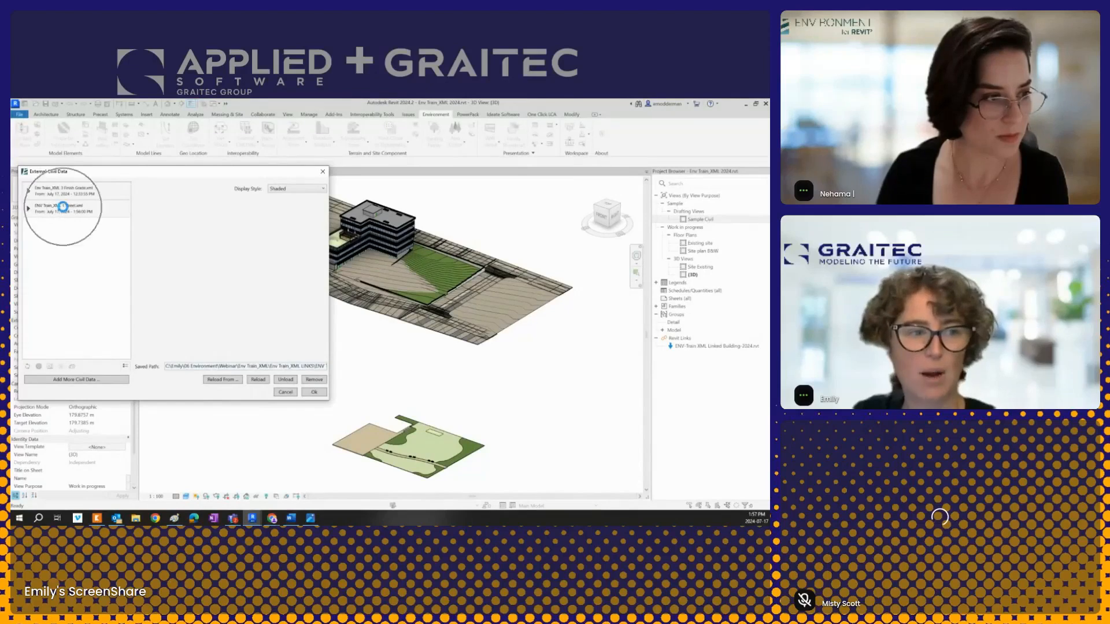
Step: Reload the inserted Street civil data from the file Env Train_XML 2 Street.xml and accept the external civil data
left_click(62, 206)
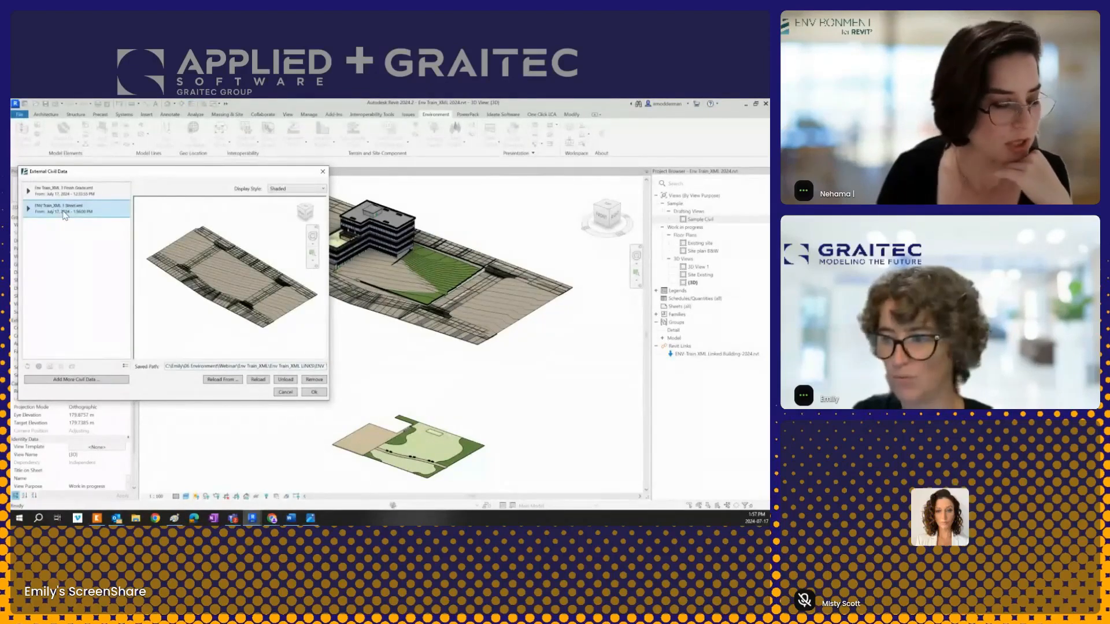
left_click(238, 379)
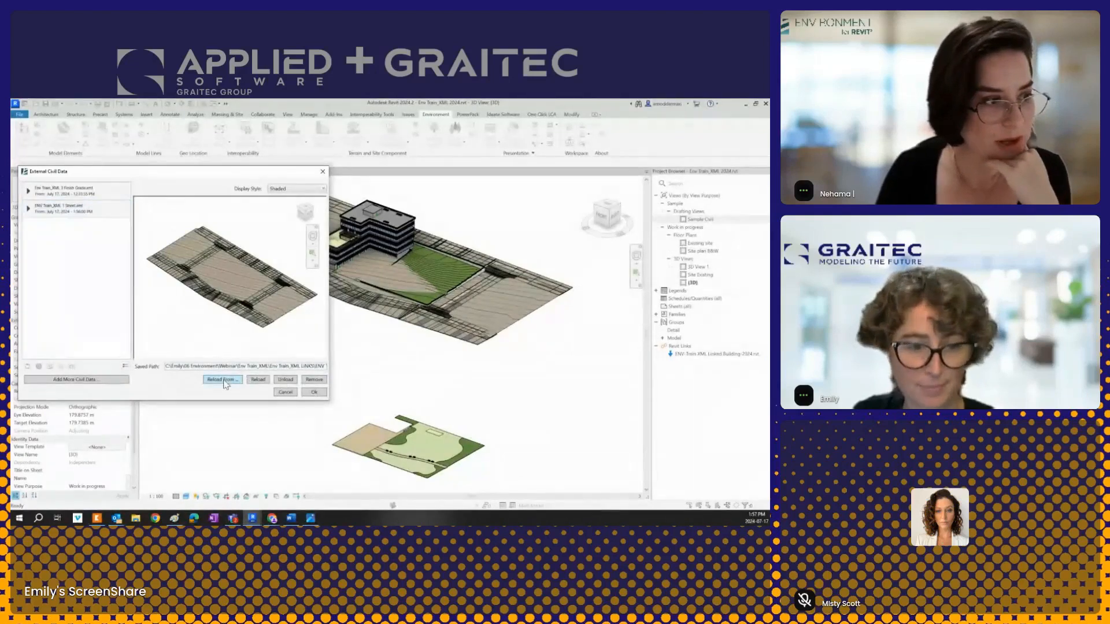
left_click(130, 241)
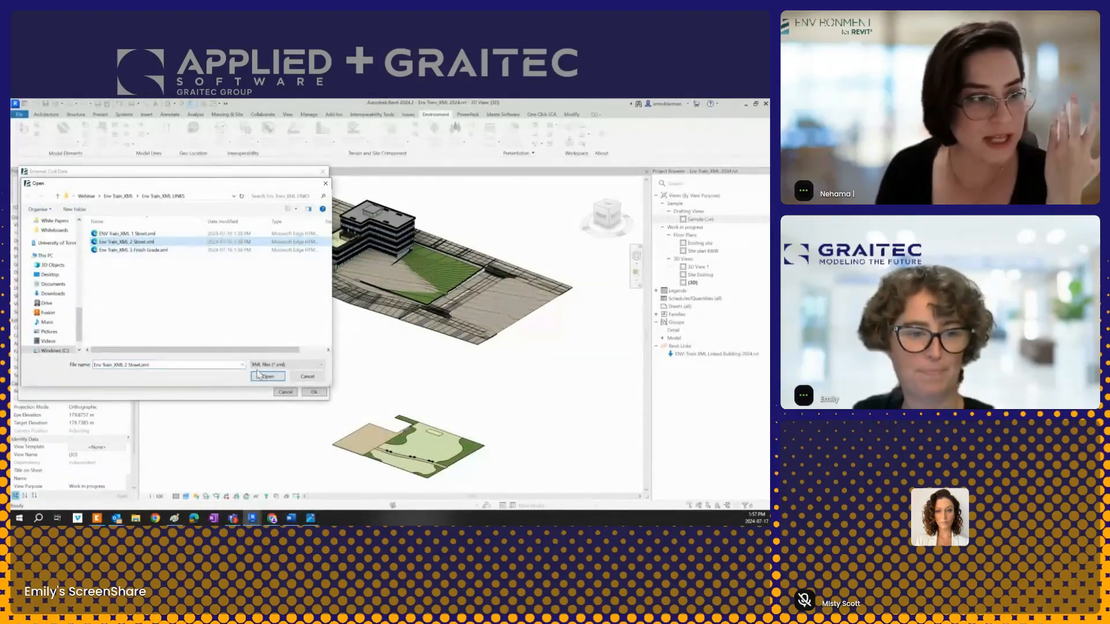
left_click(266, 377)
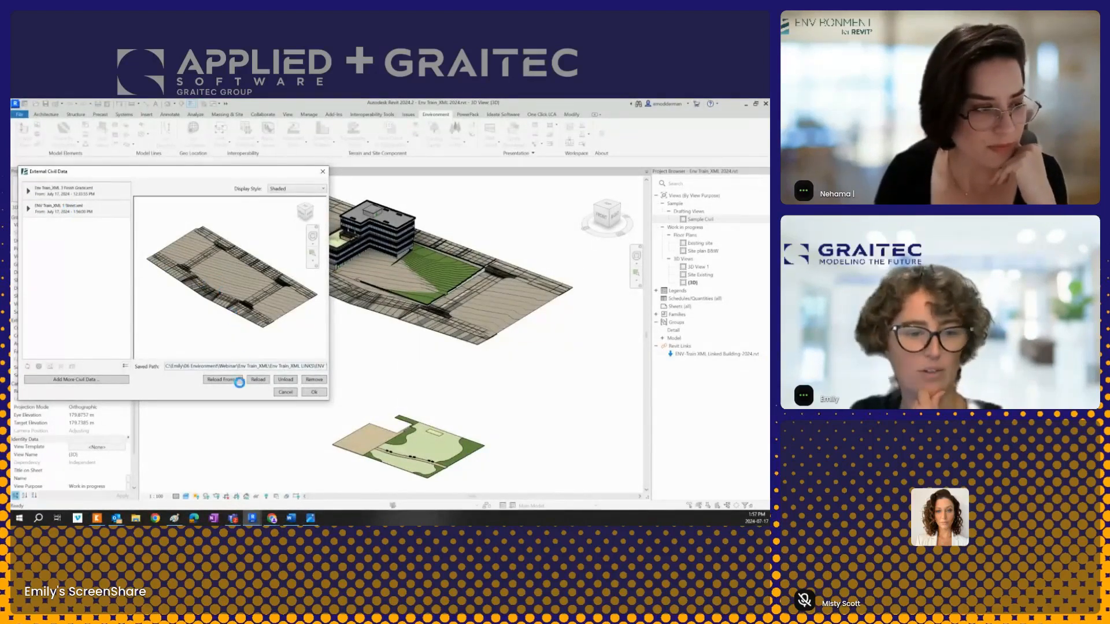
left_click(229, 383)
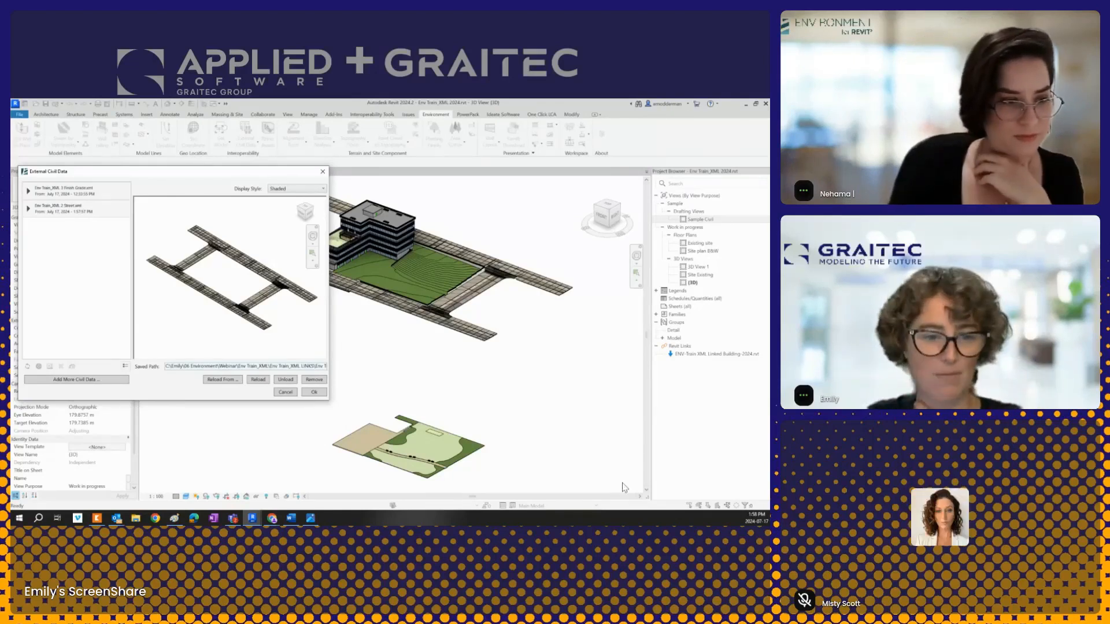
left_click(307, 392)
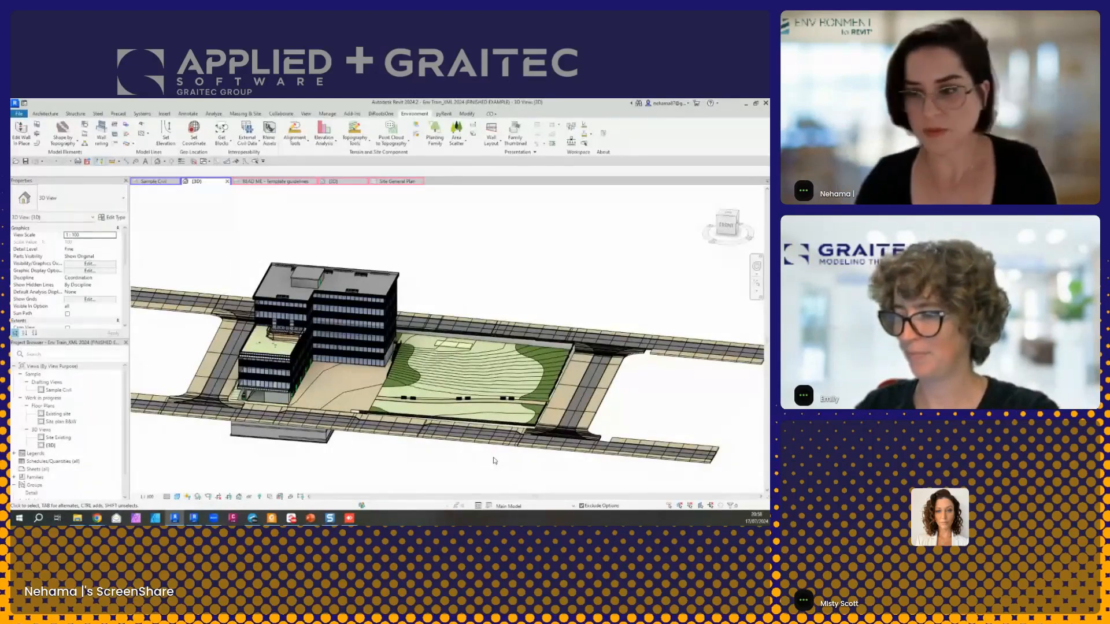
Step: Select the site topography surface among the revealed hidden elements of the finished example and exit the Reveal Hidden Elements mode
scroll(494, 461, "down", 3)
middle_click_drag(496, 467, 440, 480, "shift")
scroll(372, 465, "up", 4)
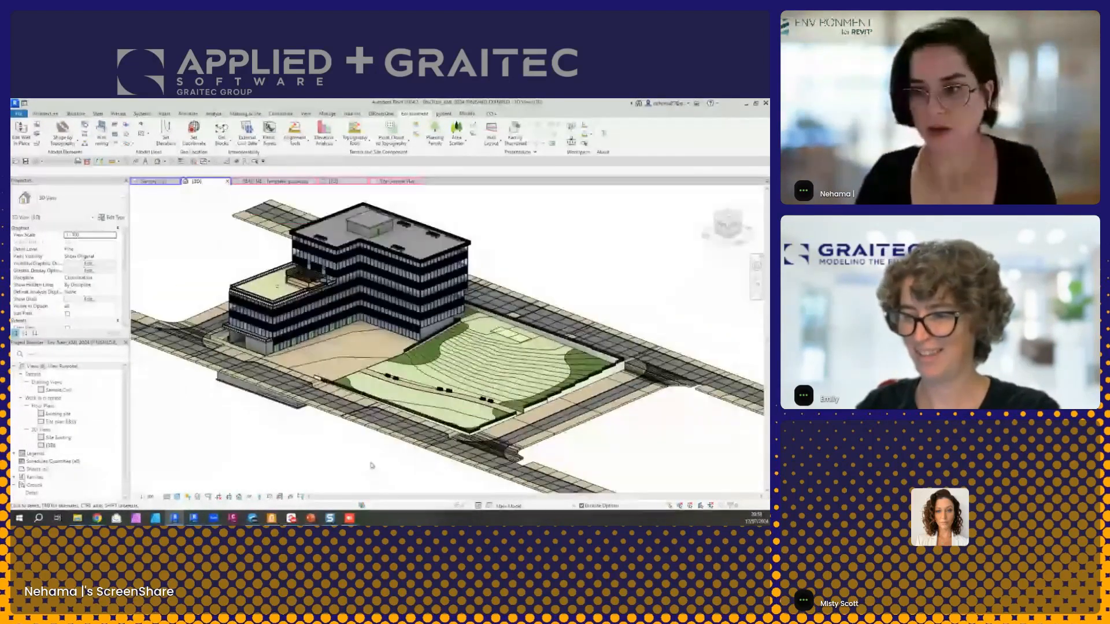
middle_click_drag(371, 465, 494, 480, "shift")
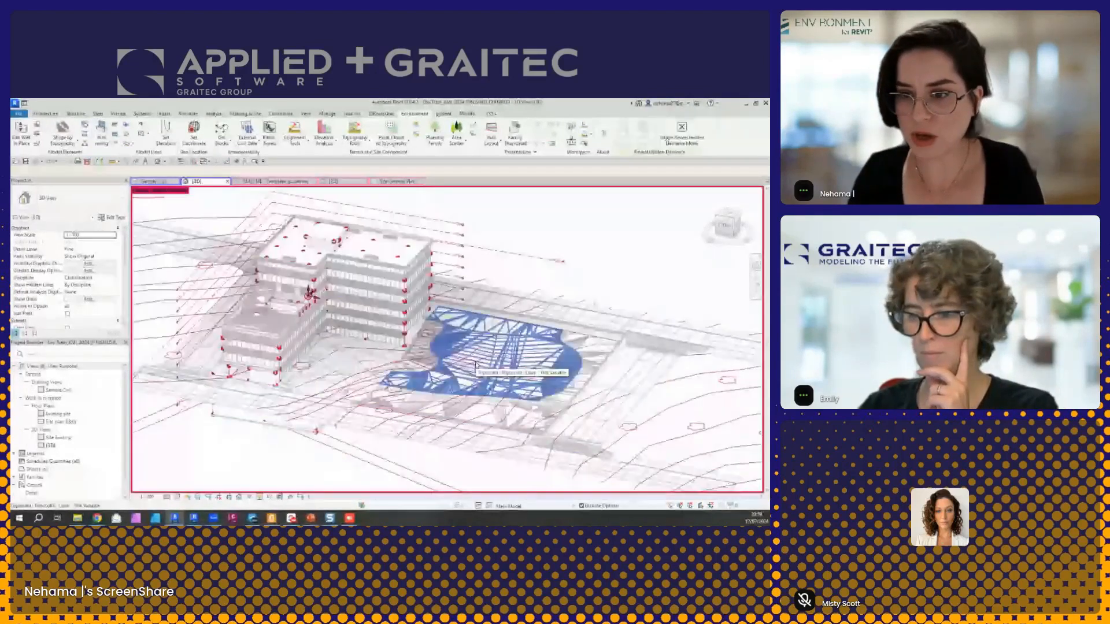
left_click(427, 338)
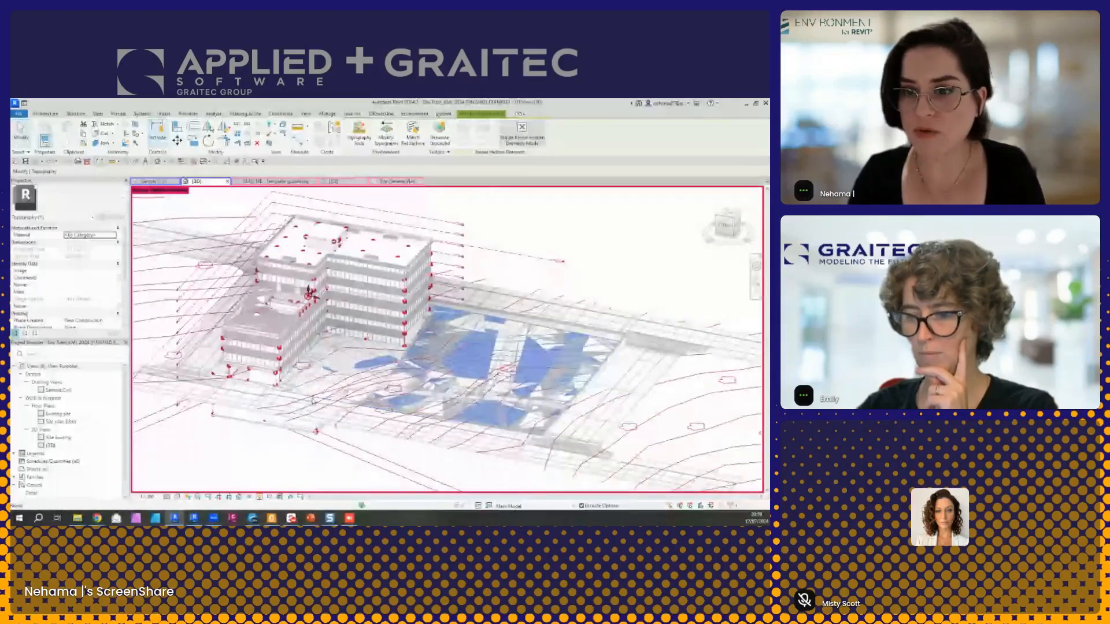
left_click(260, 496)
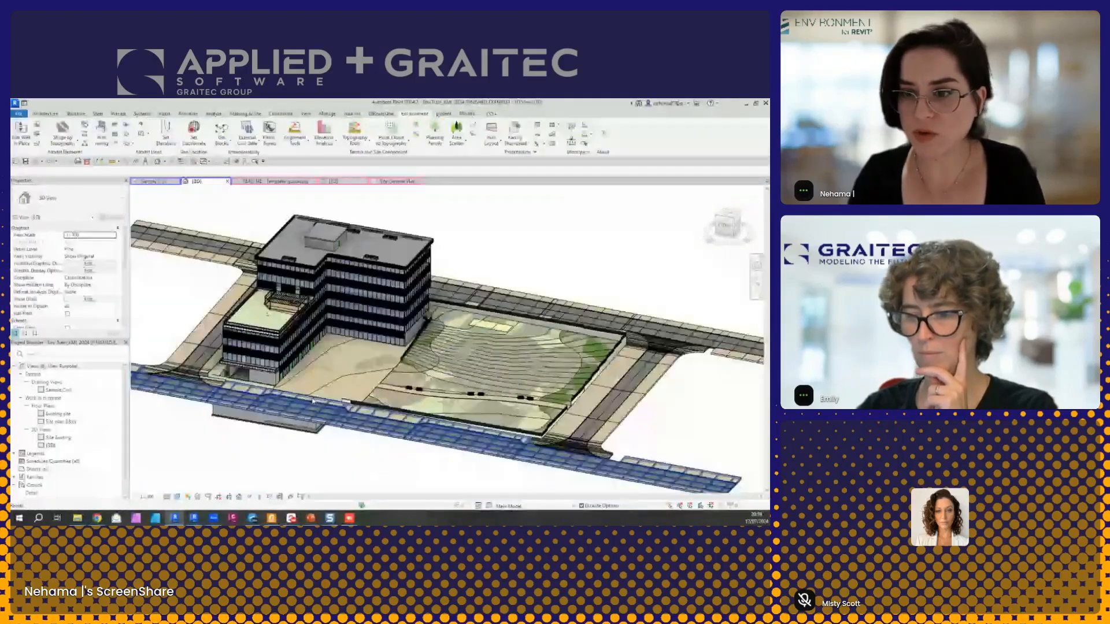
Step: Temporarily isolate the site topography surface in the 3D view and clear the selection
left_click(537, 388)
left_click(249, 496)
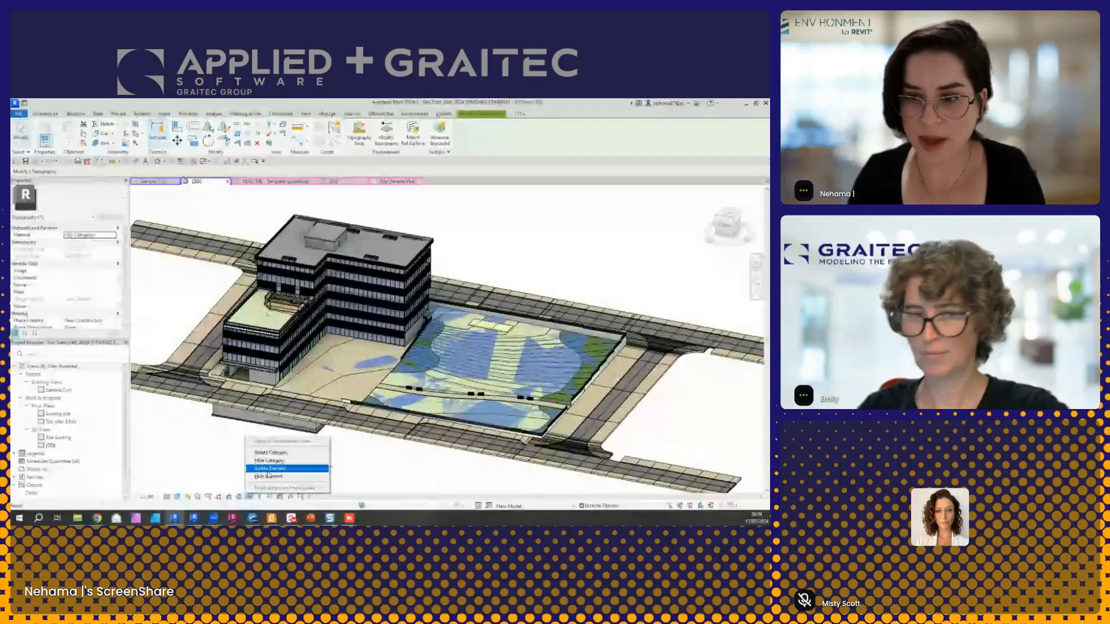
left_click(283, 457)
scroll(302, 407, "down", 1)
left_click(306, 394)
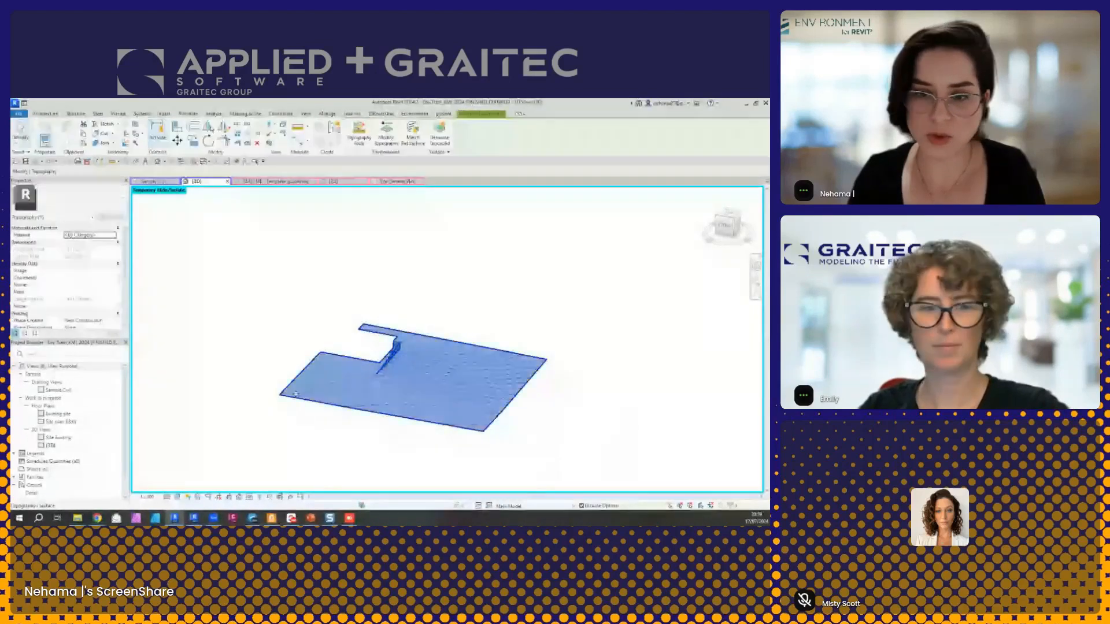
scroll(270, 406, "down", 1)
scroll(377, 382, "up", 1)
scroll(377, 381, "up", 1)
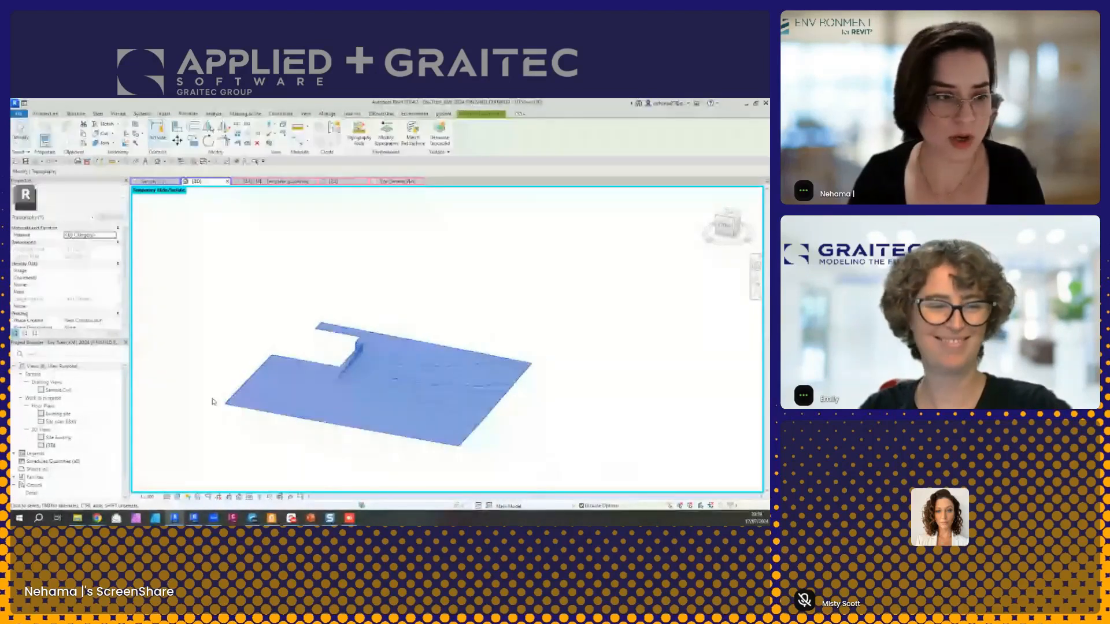
middle_click_drag(212, 402, 347, 450, "shift")
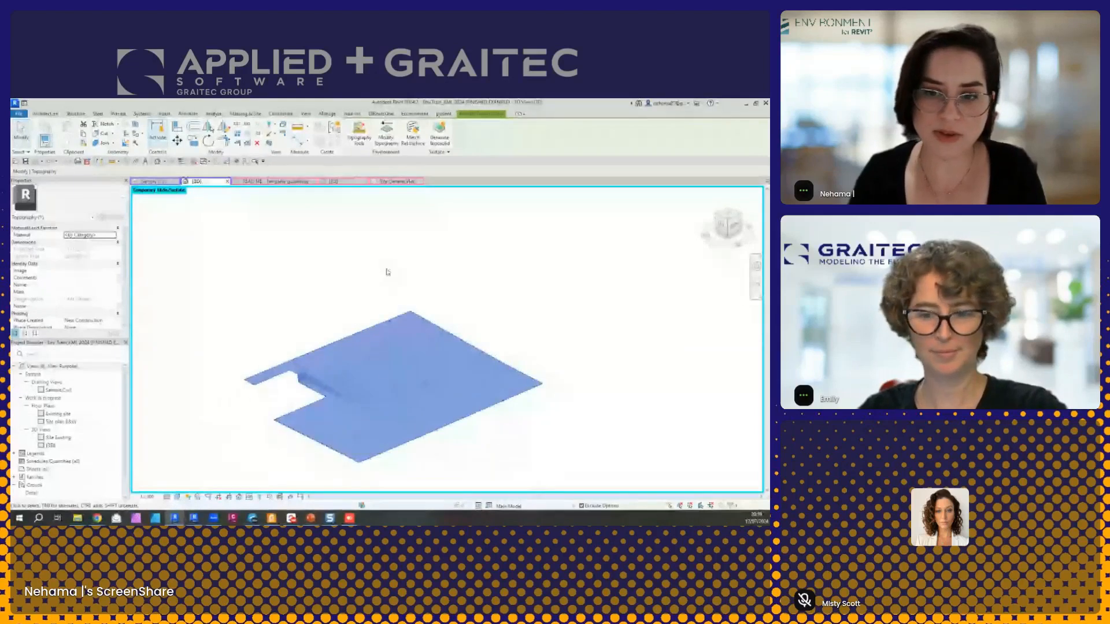
scroll(468, 465, "up", 1)
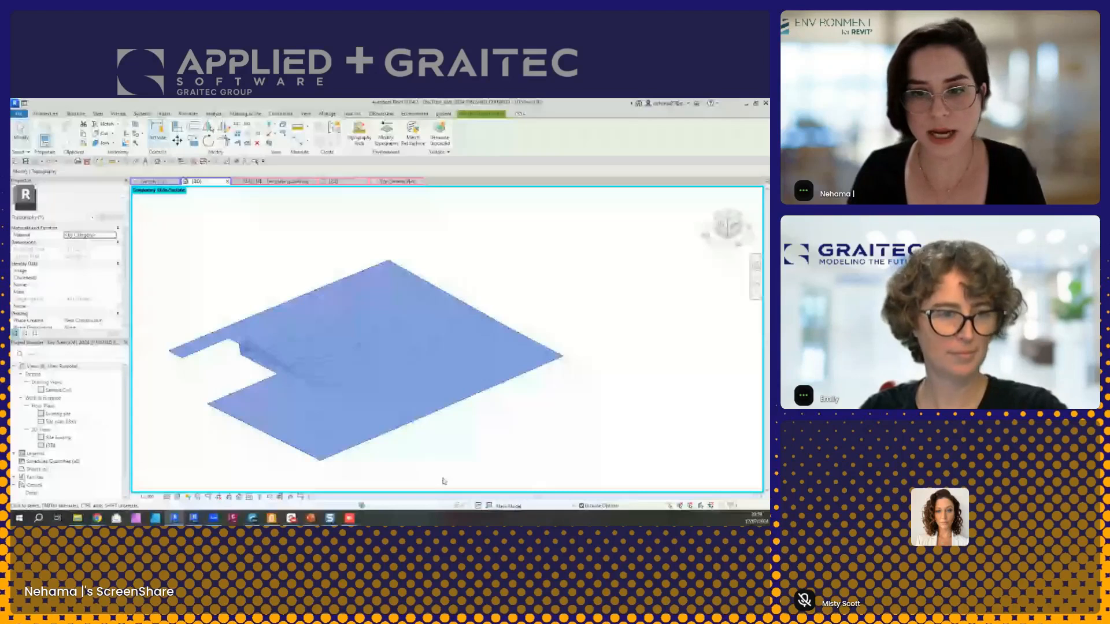
left_click(391, 451)
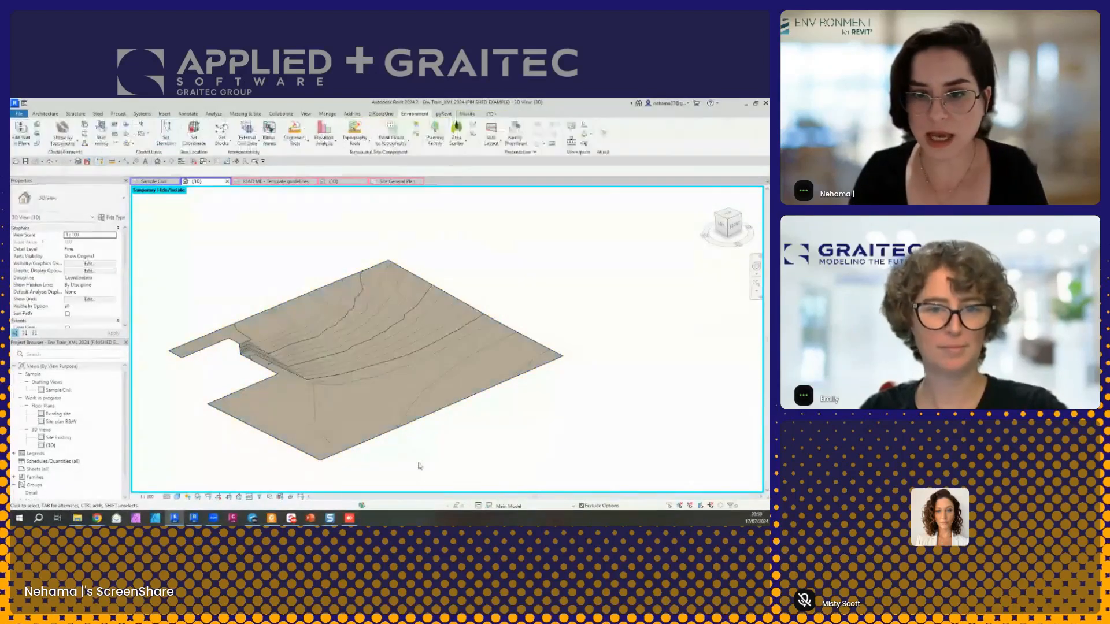
Step: Preview the Finish Grade file in the external civil data and close the dialog
left_click(247, 132)
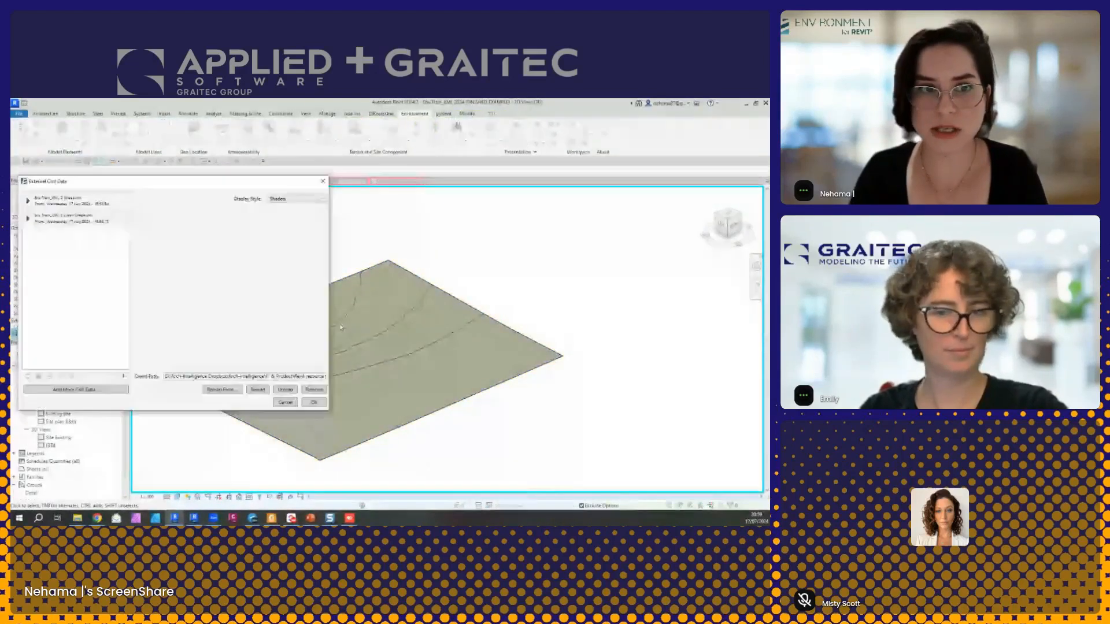
left_click(77, 219)
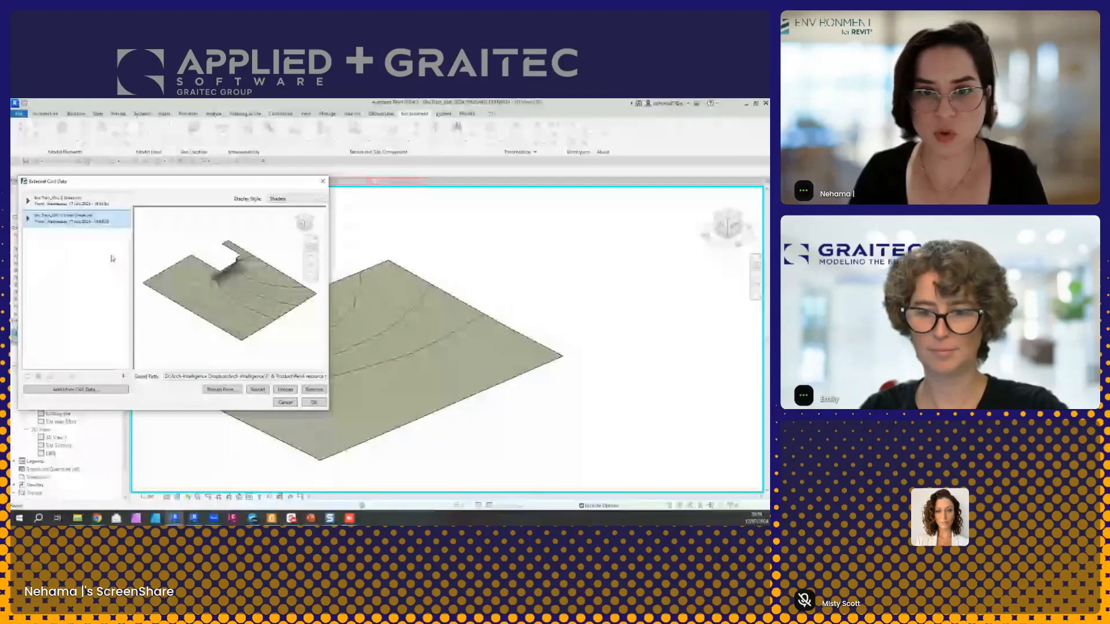
left_click(313, 403)
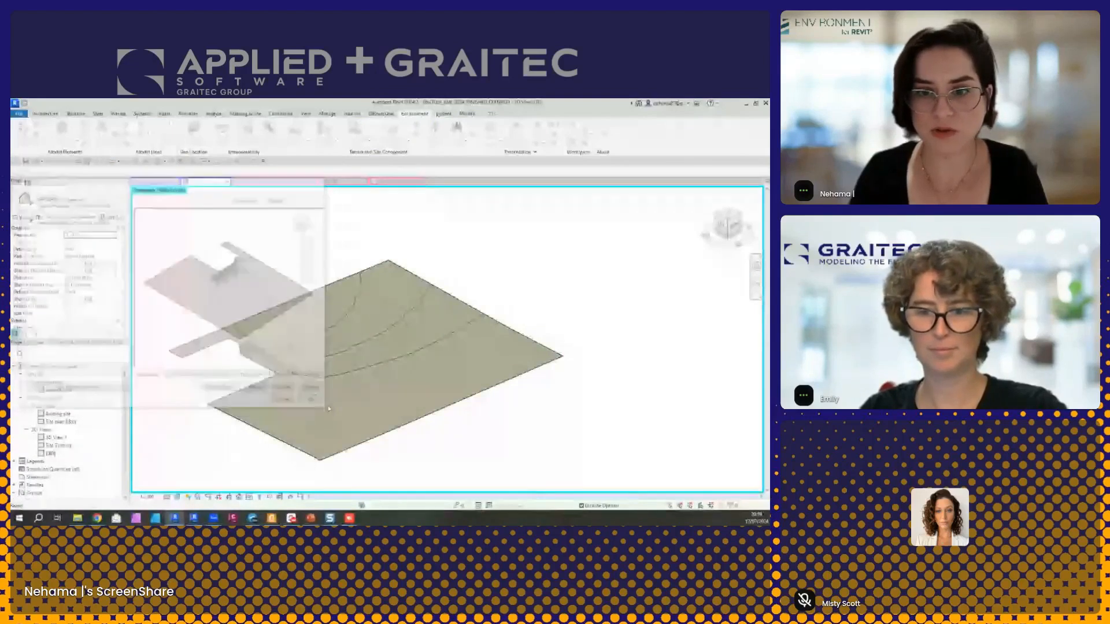
Step: Open the isolated topography surface in the Environment topography editor to examine its points, and close the editor without editing
left_click(400, 424)
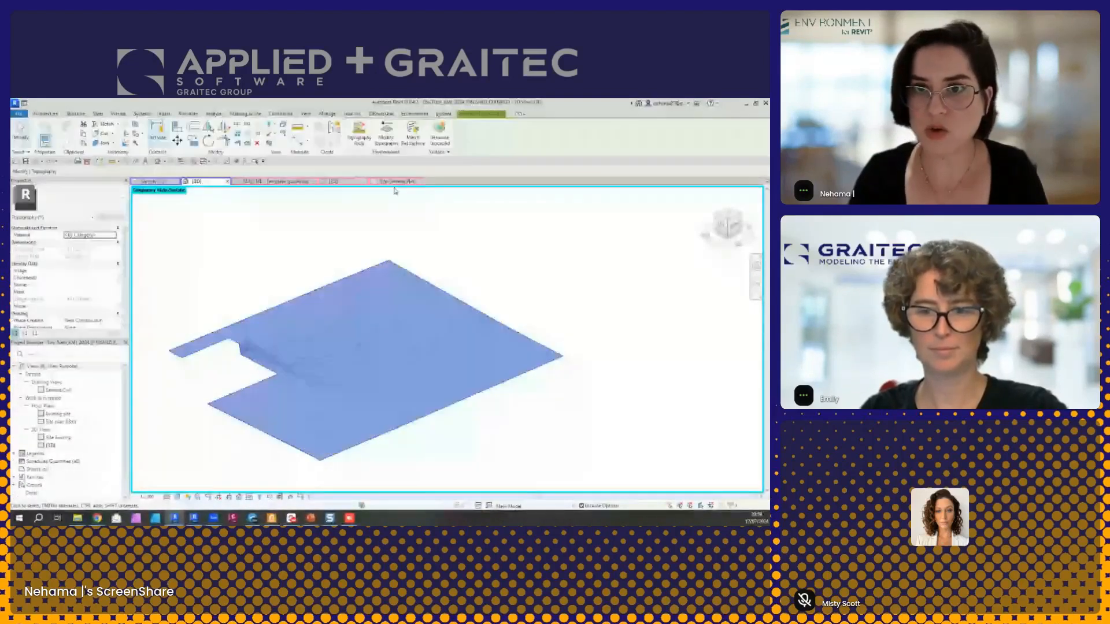
left_click(360, 135)
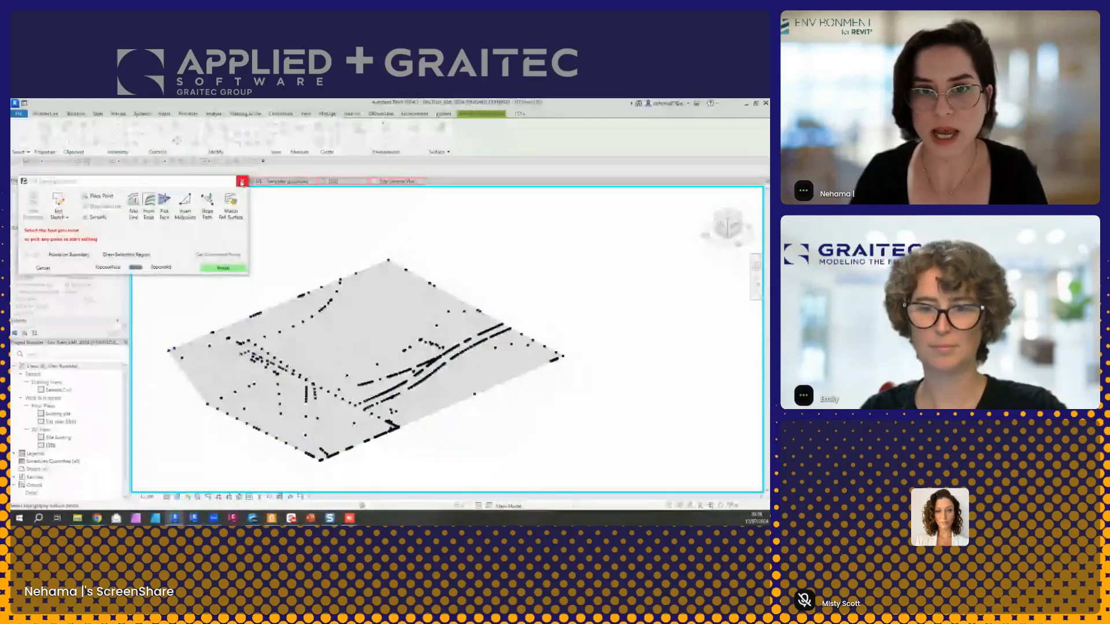
left_click(242, 181)
Step: Bring the building, streets and landscaped site back into the 3D view in place of the isolated surface
left_click(249, 497)
left_click(256, 489)
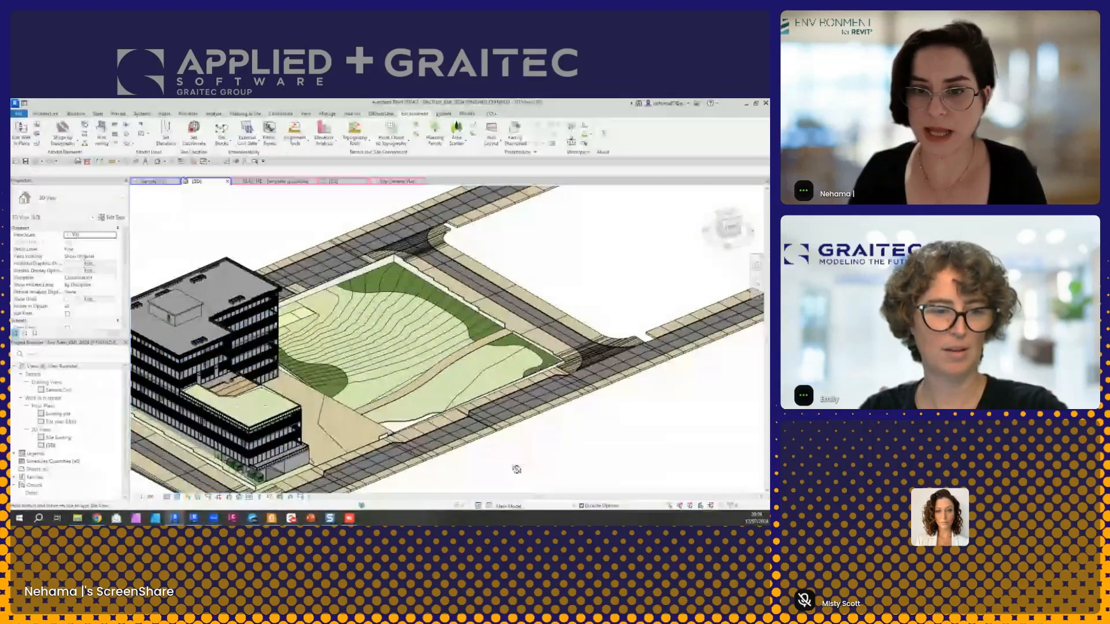
middle_click_drag(516, 470, 452, 458, "shift")
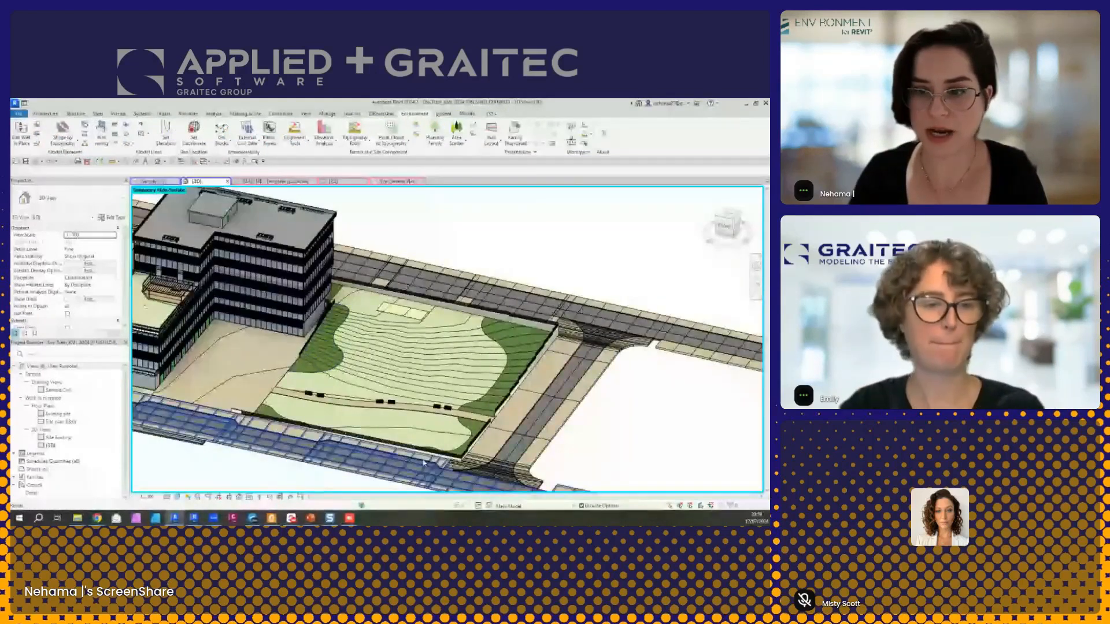
scroll(327, 406, "down", 4)
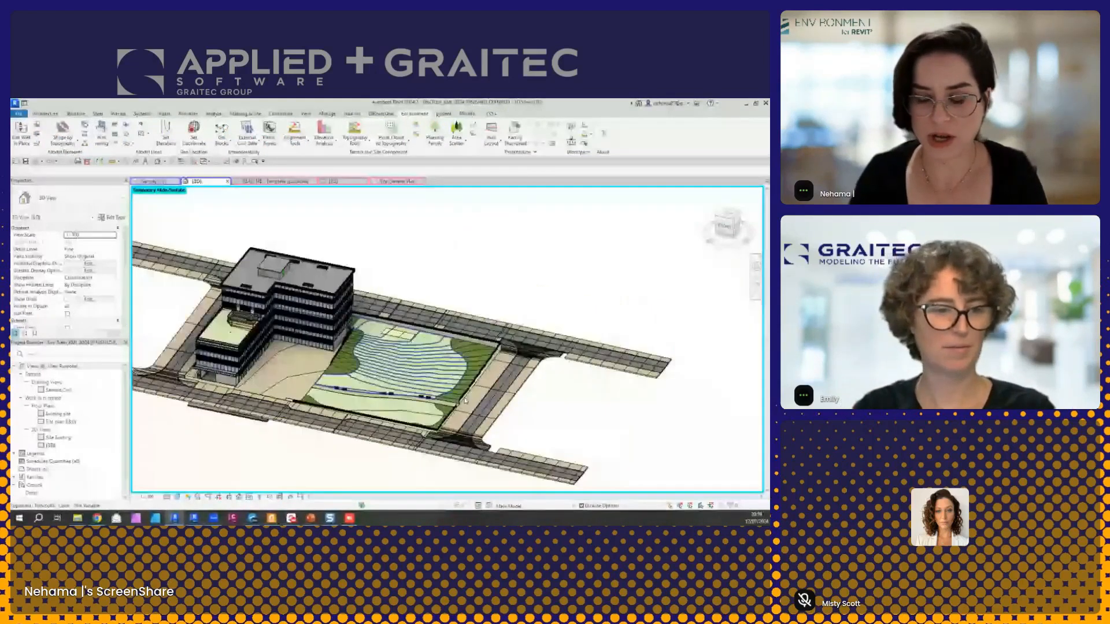
scroll(504, 386, "up", 3)
middle_click_drag(504, 386, 509, 388)
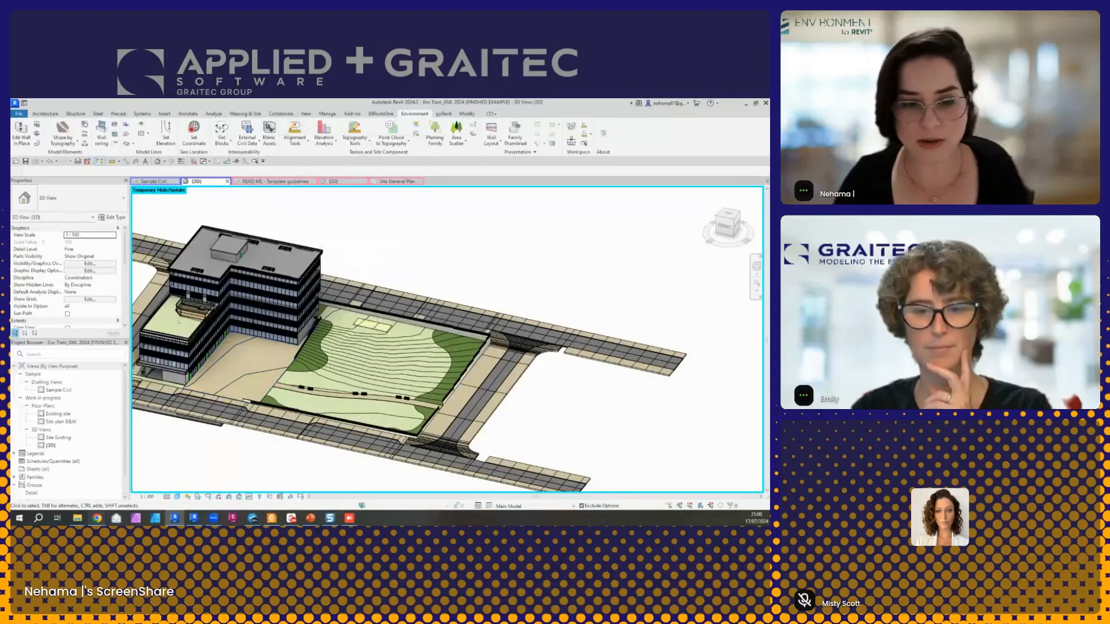
Step: Switch to Chrome to view the Environment for Revit home page on archintelligence.com, and return to Revit
mouse_move(99, 519)
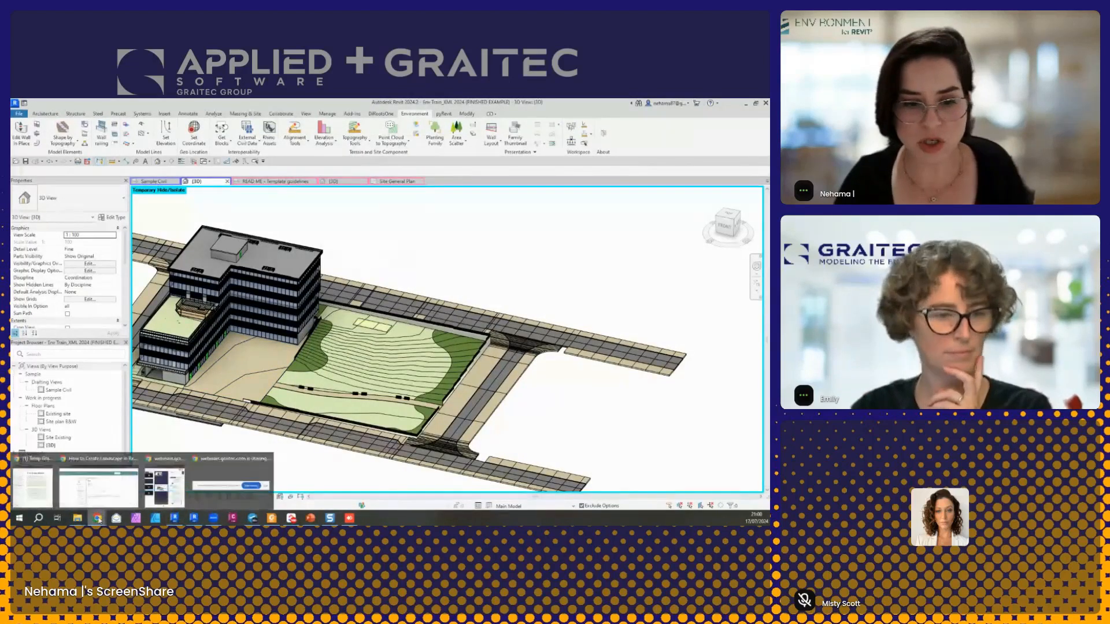
left_click(98, 488)
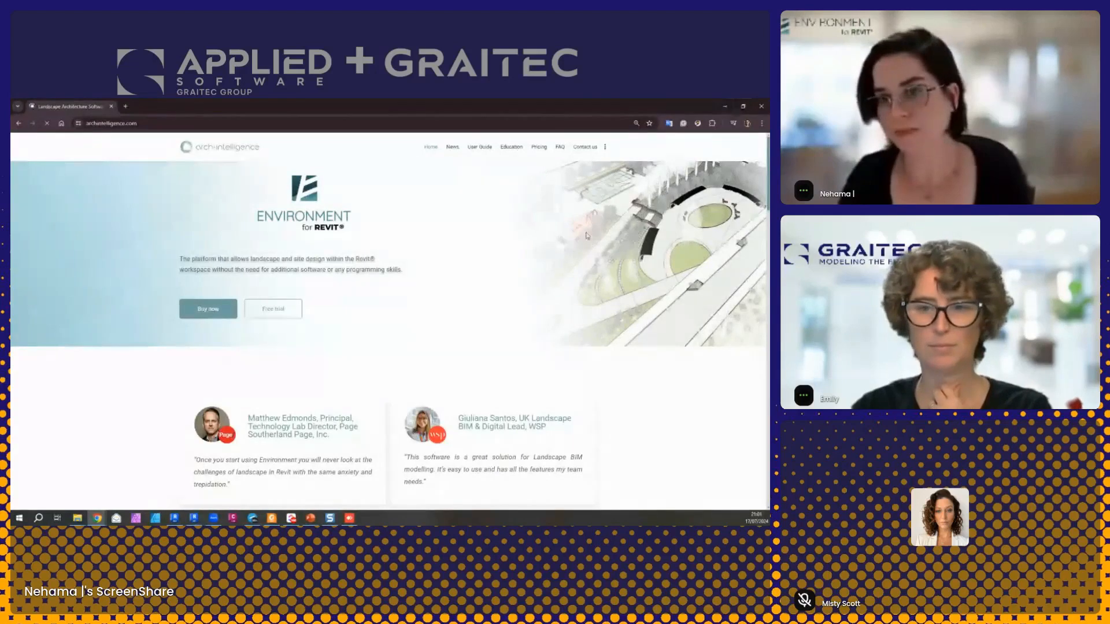
left_click(723, 107)
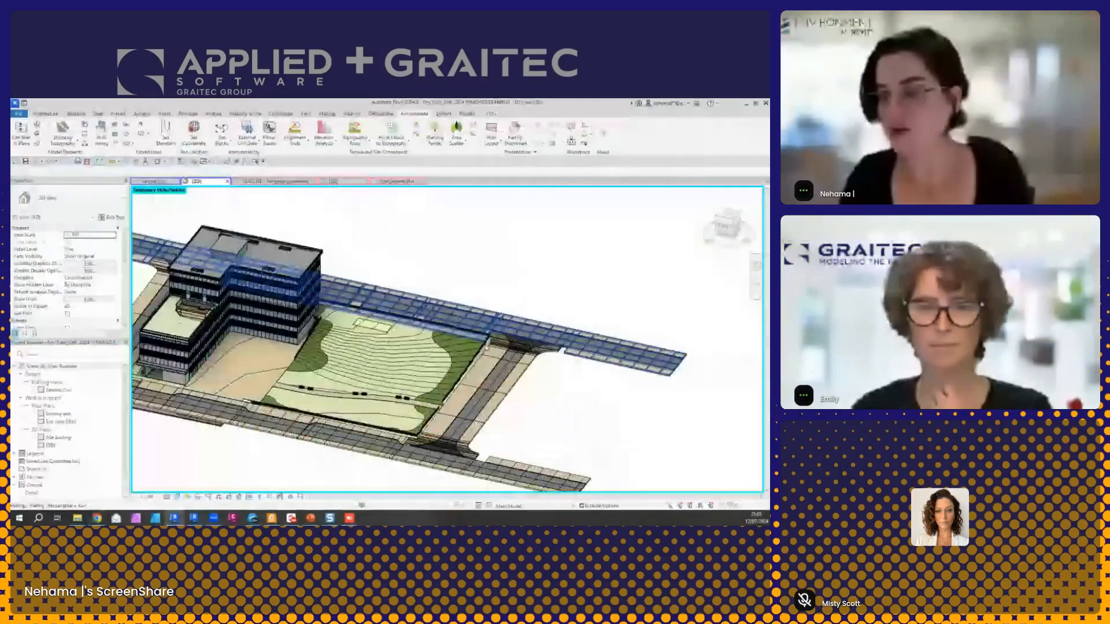